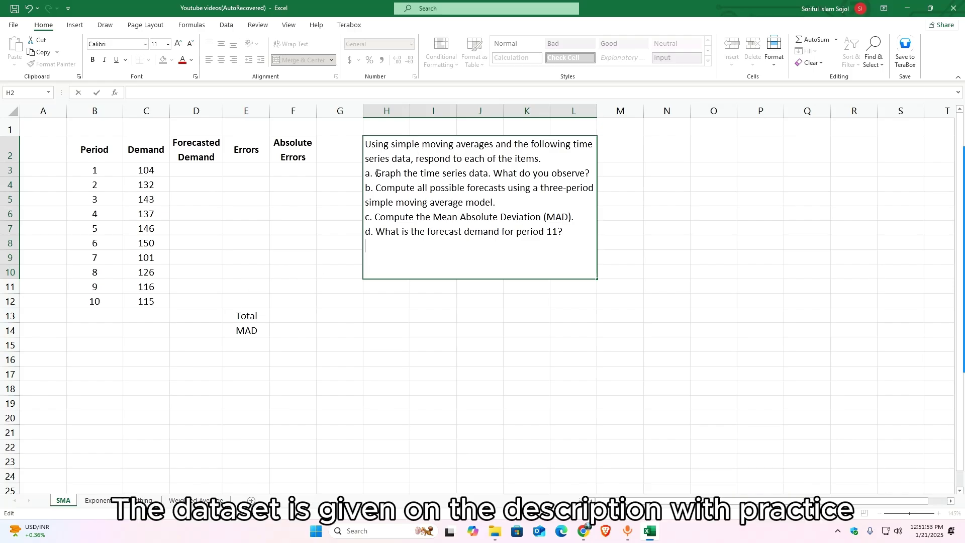
# Insert a scatter chart with connecting lines from the Period and Demand data in B2:C12.
pyautogui.moveTo(365, 173); pyautogui.dragTo(491, 176)
pyautogui.click(213, 213)
pyautogui.click(98, 169)
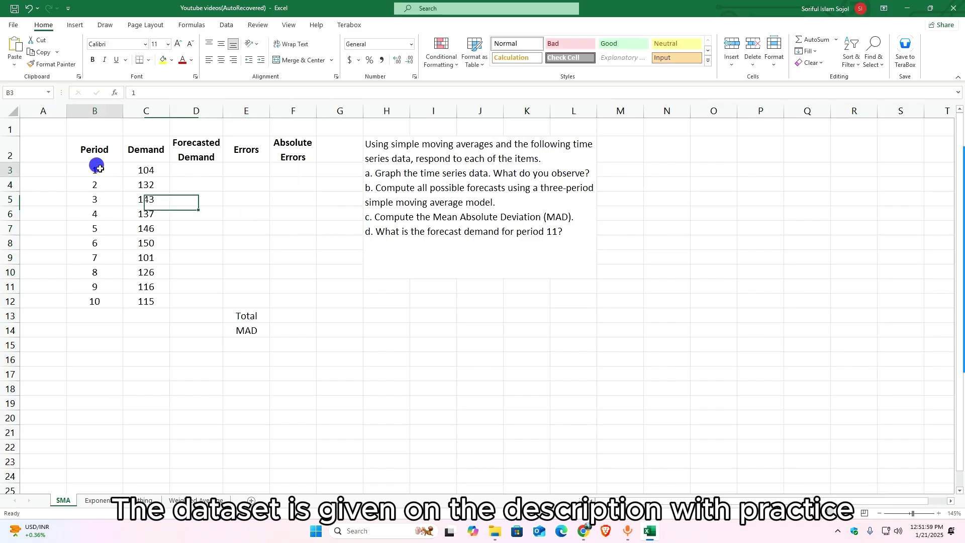
pyautogui.moveTo(97, 151); pyautogui.dragTo(137, 297)
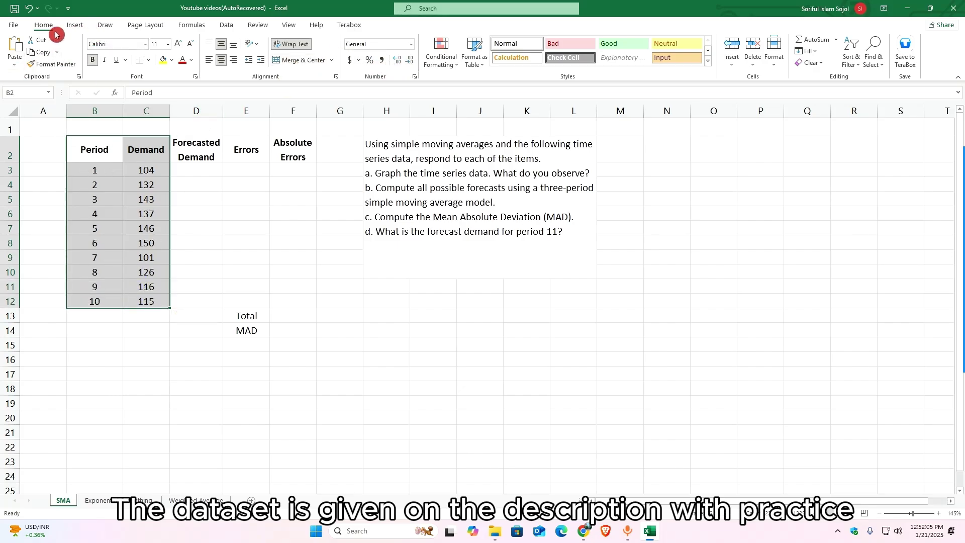
pyautogui.click(73, 26)
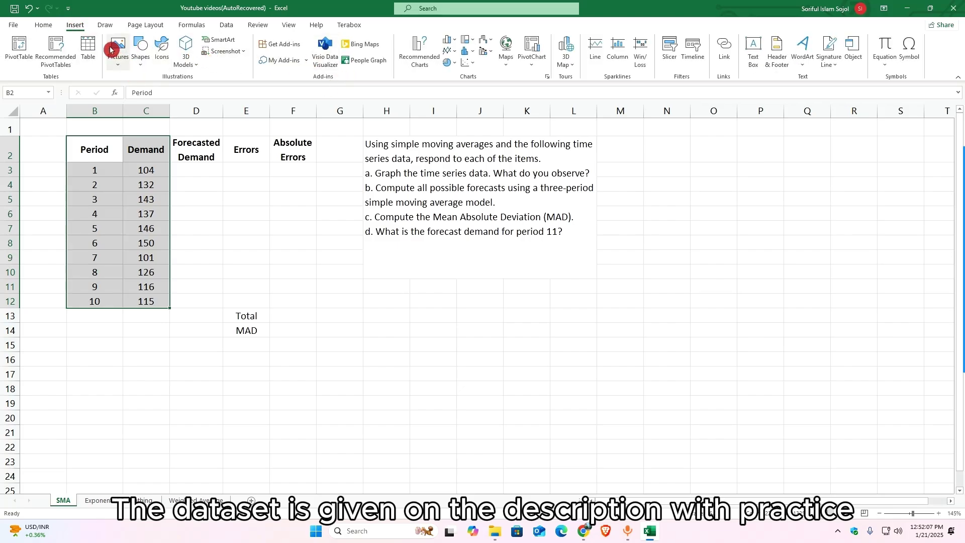
pyautogui.click(427, 54)
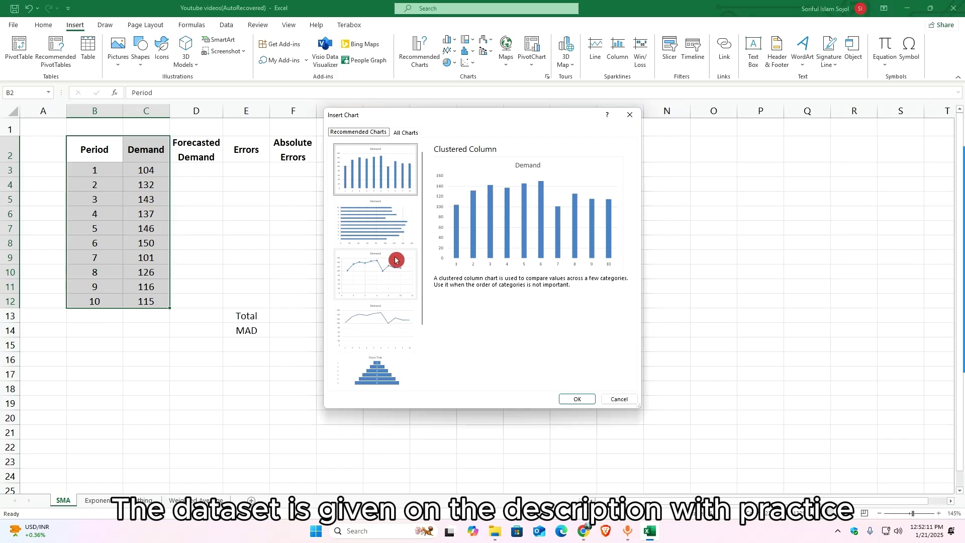
pyautogui.click(384, 281)
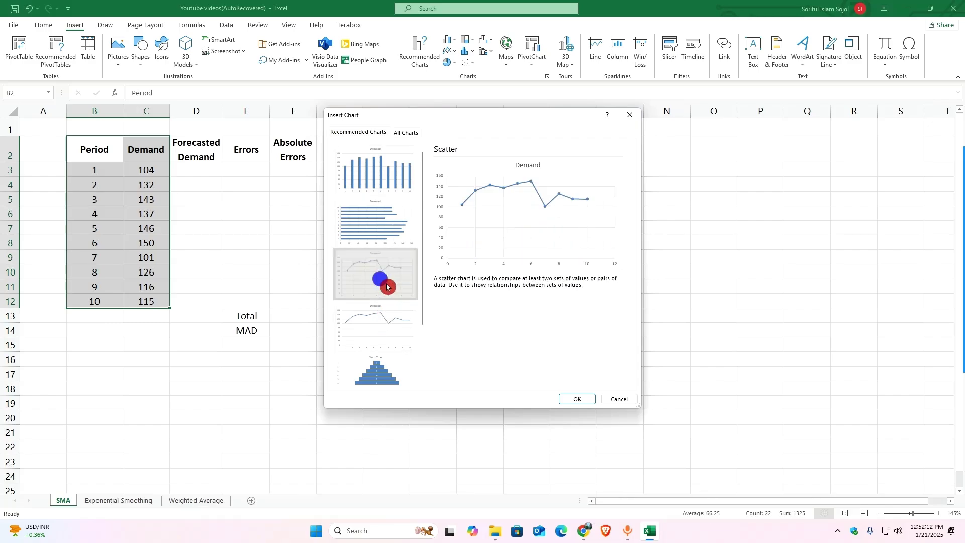
pyautogui.click(565, 400)
# Shrink the Demand chart and place it below the question text.
pyautogui.moveTo(424, 226); pyautogui.dragTo(428, 261)
pyautogui.moveTo(324, 446); pyautogui.dragTo(347, 445)
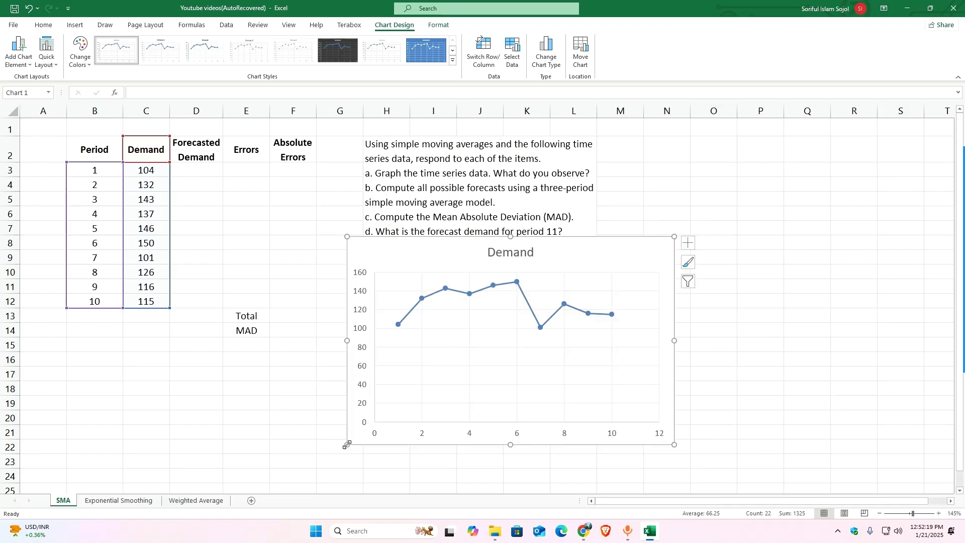
pyautogui.click(421, 309)
pyautogui.click(425, 351)
pyautogui.moveTo(566, 255); pyautogui.dragTo(794, 198)
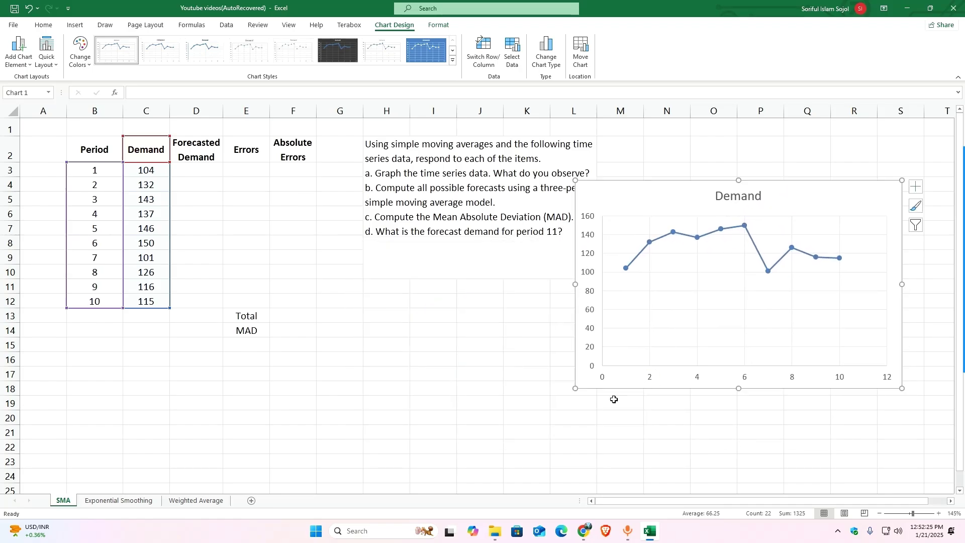
pyautogui.moveTo(576, 388); pyautogui.dragTo(607, 371)
pyautogui.moveTo(665, 203); pyautogui.dragTo(360, 267)
# Enlarge the Demand chart's plot area slightly upward and move the chart beside the question text, starting around column M.
pyautogui.click(382, 339)
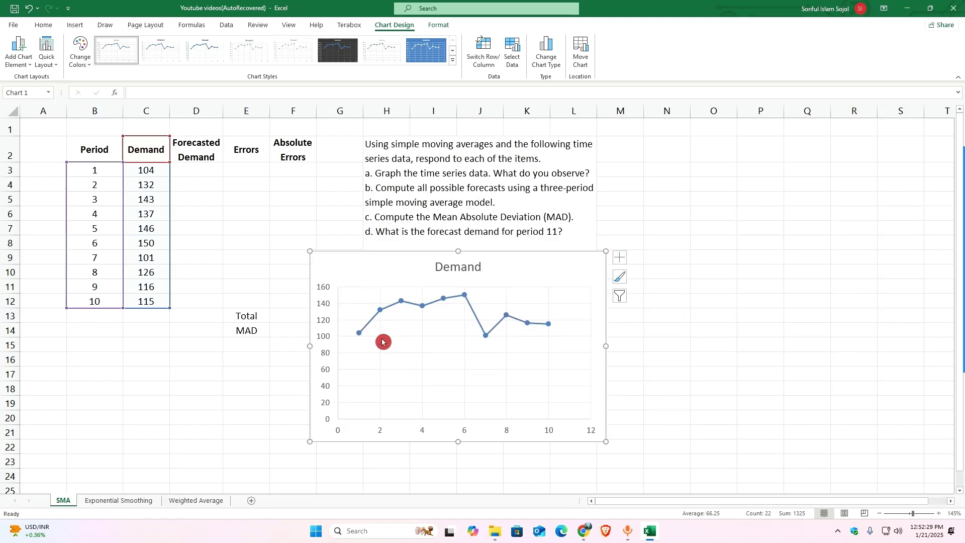
pyautogui.click(421, 350)
pyautogui.click(458, 302)
pyautogui.click(458, 304)
pyautogui.click(371, 305)
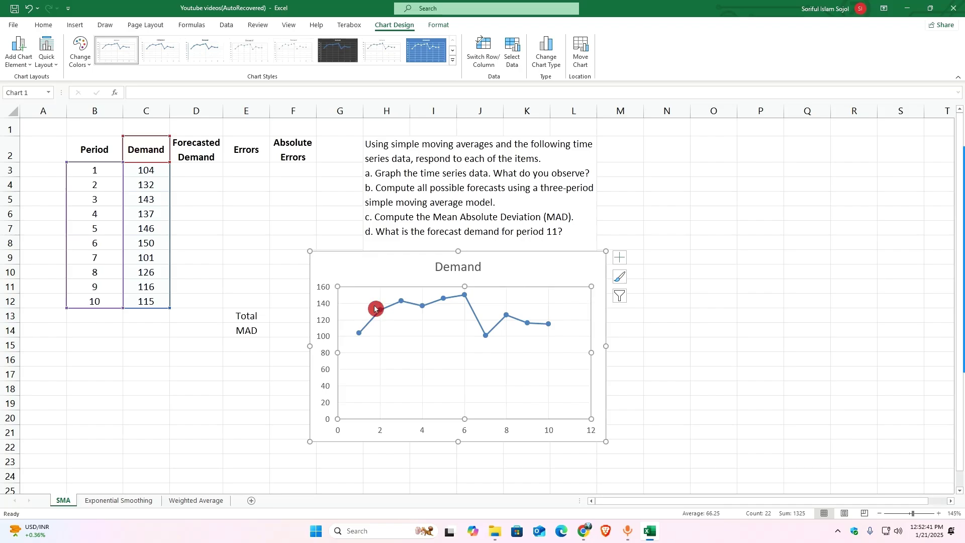
pyautogui.moveTo(337, 286)
pyautogui.mouseDown()
pyautogui.moveTo(333, 274)
pyautogui.moveTo(341, 272)
pyautogui.moveTo(345, 288)
pyautogui.moveTo(332, 270)
pyautogui.moveTo(337, 283)
pyautogui.mouseUp()
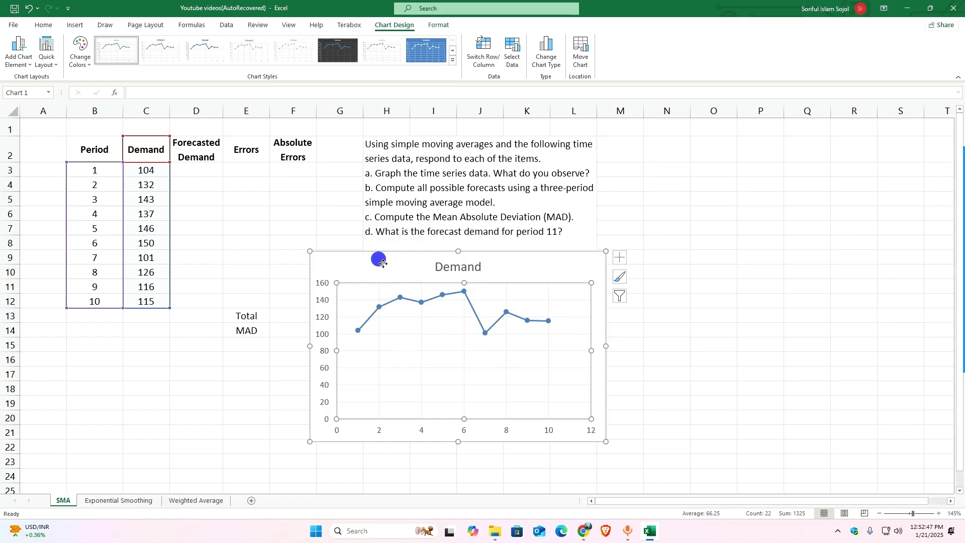
pyautogui.moveTo(379, 259); pyautogui.dragTo(681, 151)
# Enter =AVERAGE(C3:C5) in D6 as the three-period moving average forecast for period 4.
pyautogui.moveTo(553, 171); pyautogui.dragTo(475, 189)
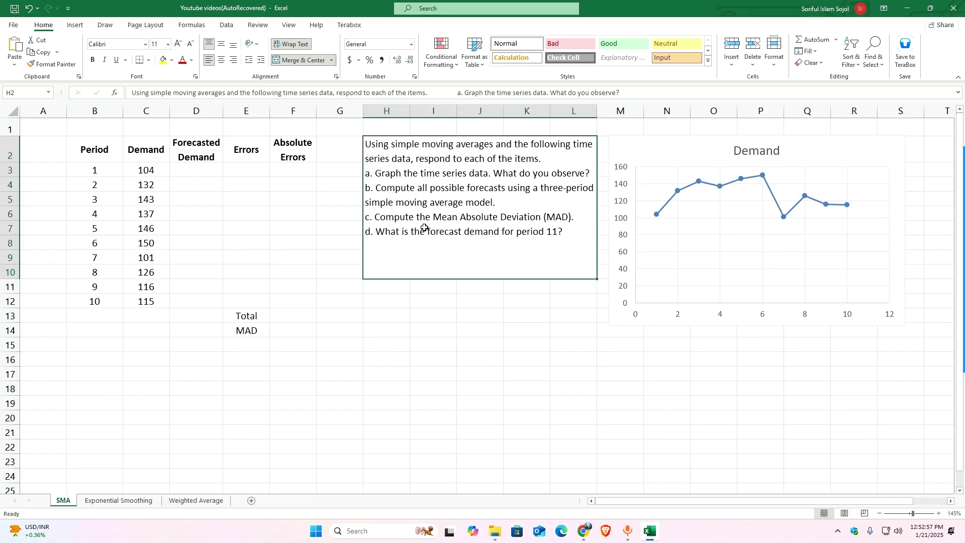
pyautogui.click(250, 388)
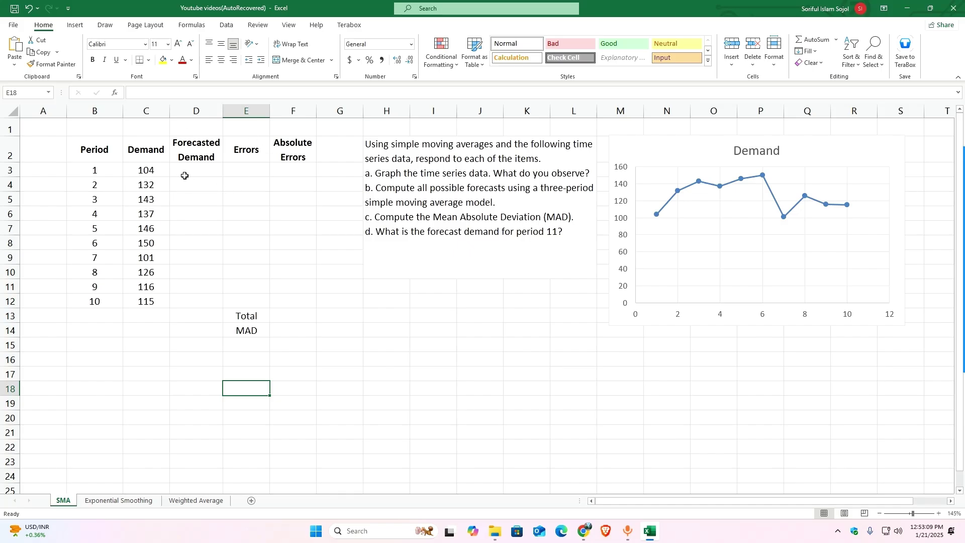
pyautogui.moveTo(184, 176); pyautogui.dragTo(187, 193)
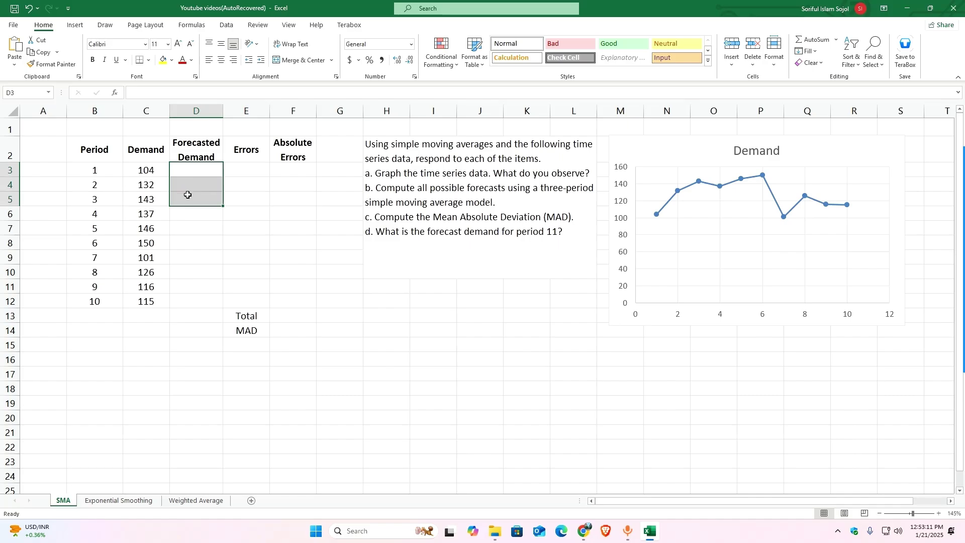
pyautogui.click(194, 215)
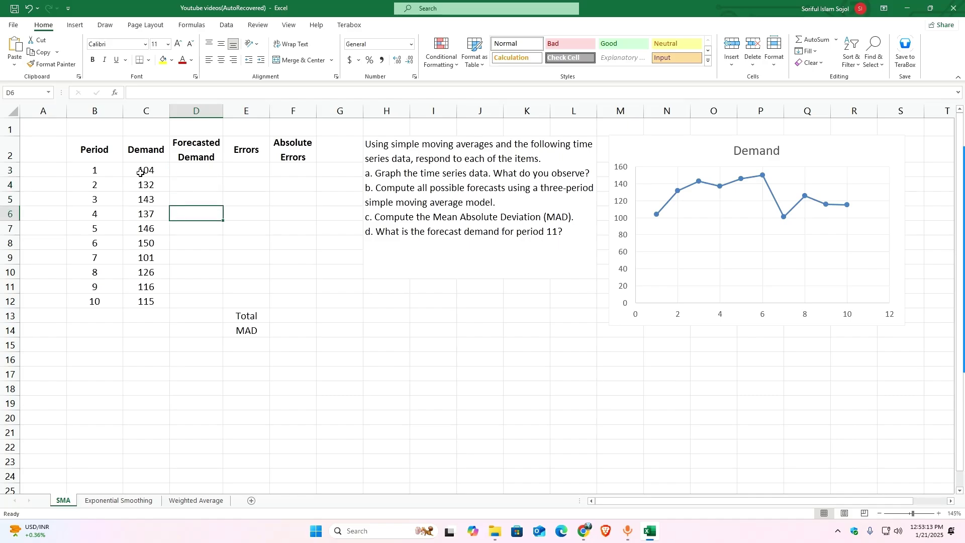
pyautogui.doubleClick(181, 214)
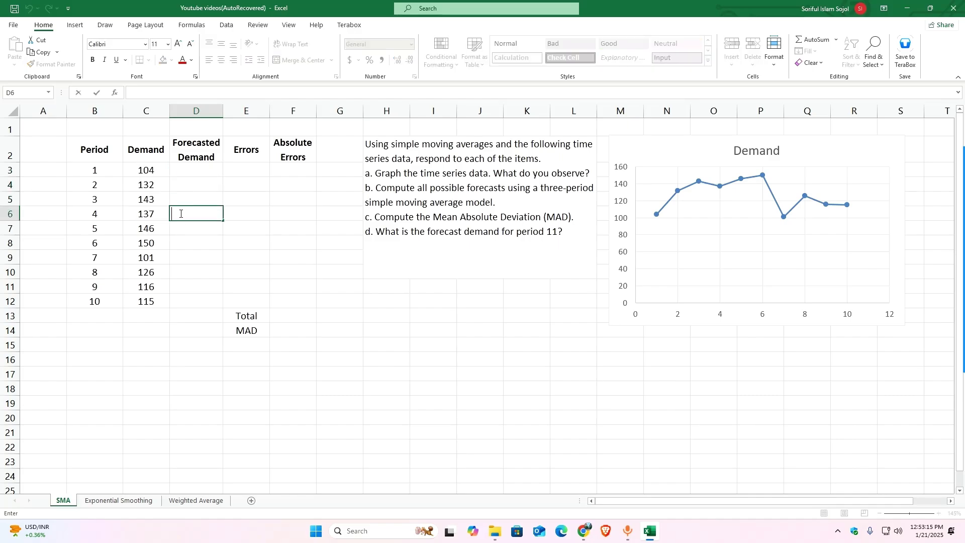
pyautogui.write('=')
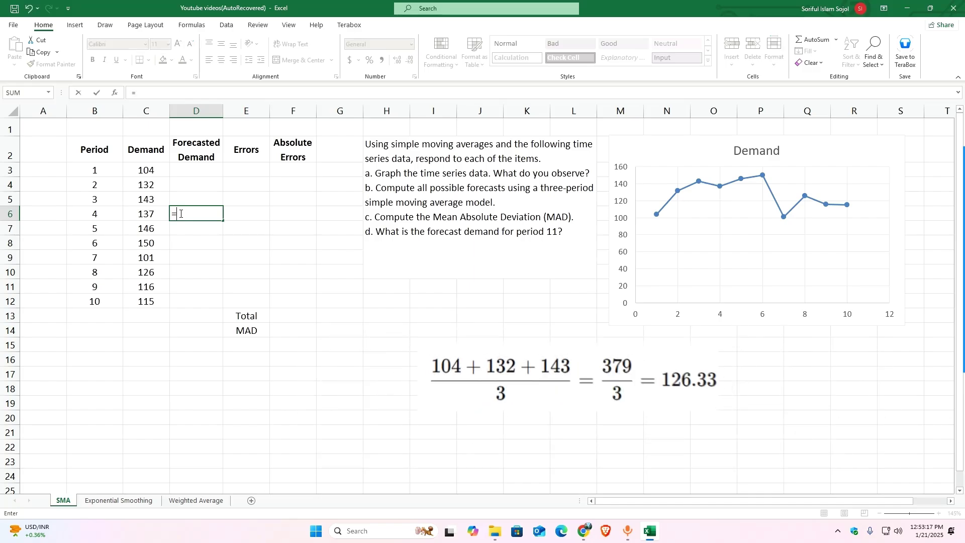
pyautogui.write('aver')
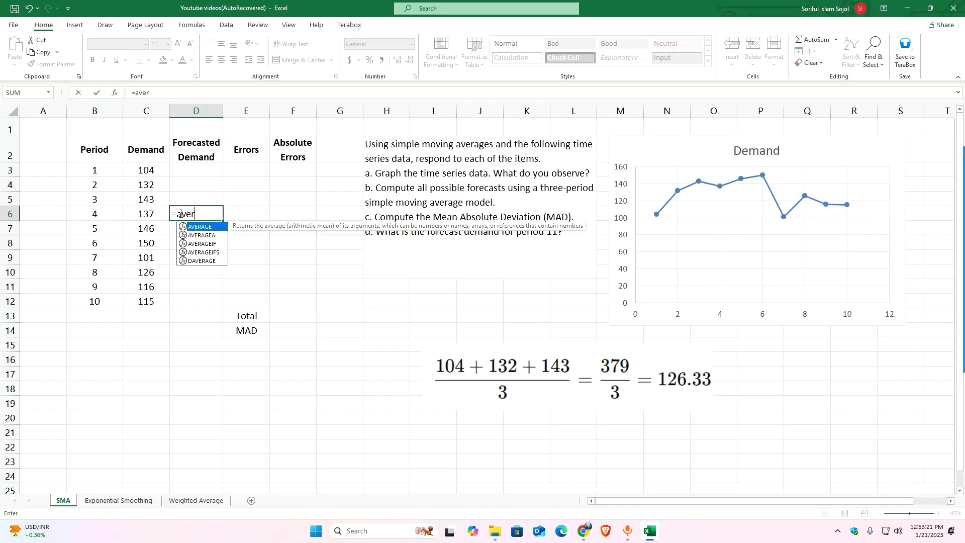
pyautogui.press('Tab')
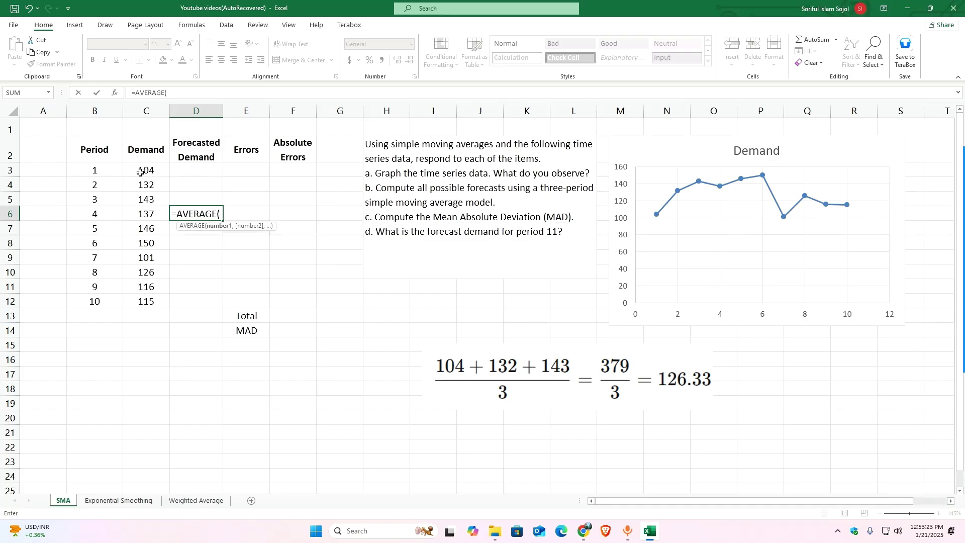
pyautogui.moveTo(141, 172); pyautogui.dragTo(149, 197)
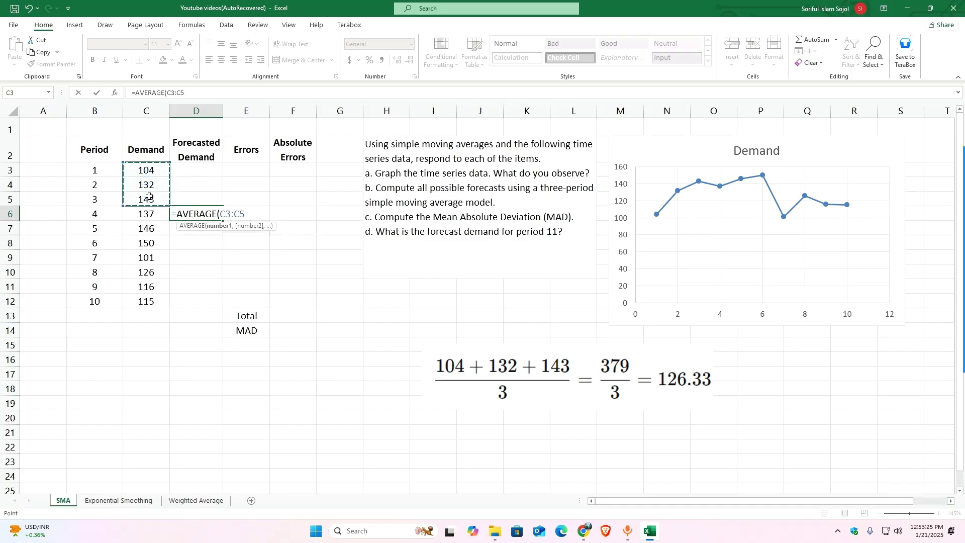
pyautogui.write(')')
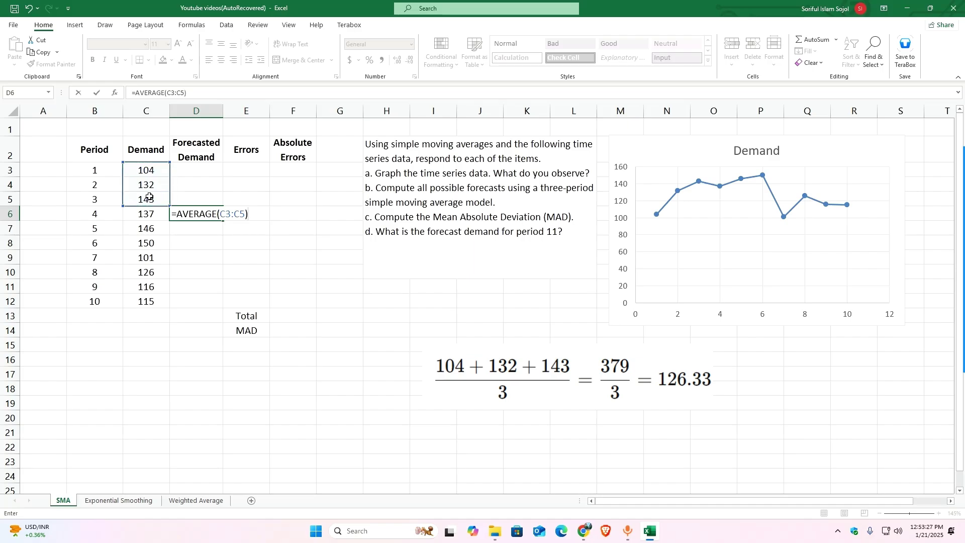
pyautogui.press('Return')
# Fill the D6 moving average formula down the Forecasted Demand column through period 10, clearing the surplus cells D13 and D14.
pyautogui.click(206, 209)
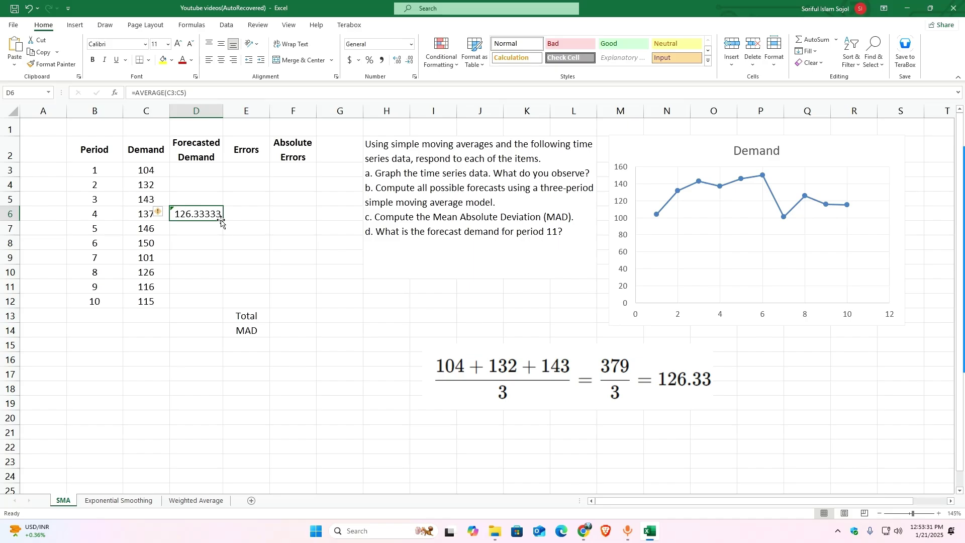
pyautogui.moveTo(223, 220); pyautogui.dragTo(223, 333)
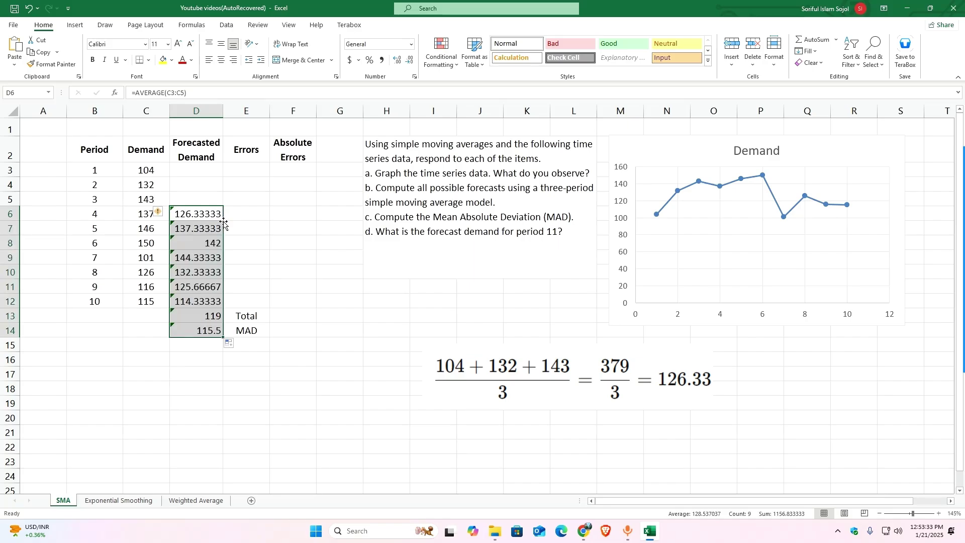
pyautogui.click(195, 332)
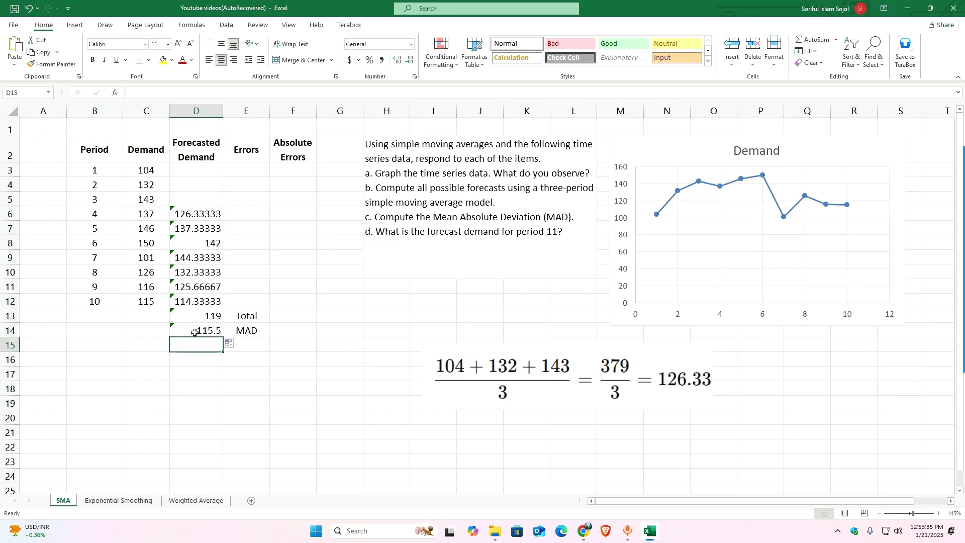
pyautogui.doubleClick(195, 331)
pyautogui.press('BackSpace')
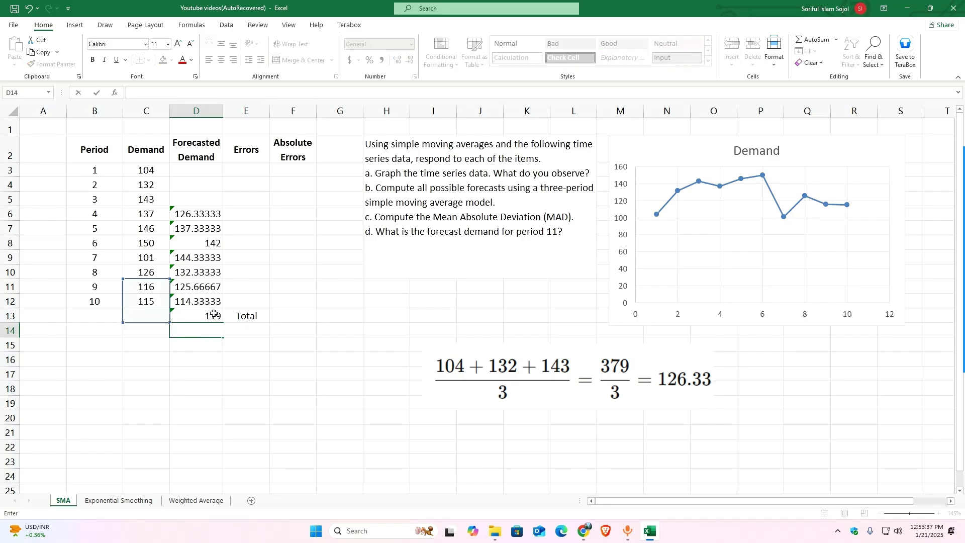
pyautogui.click(214, 316)
pyautogui.doubleClick(214, 316)
pyautogui.press('BackSpace')
pyautogui.click(269, 282)
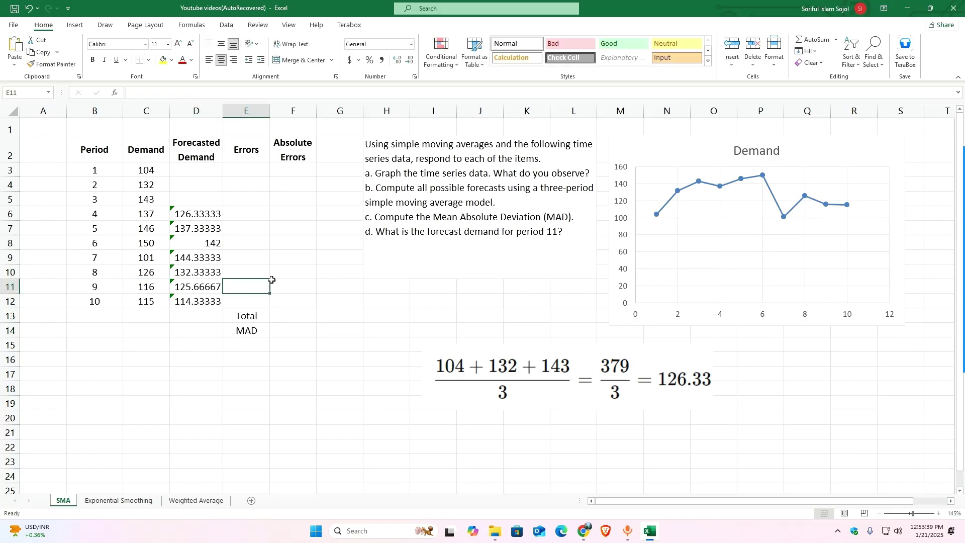
# Examine the forecast formulas in D6, D7 and D12 against the three preceding demand values each one averages.
pyautogui.click(184, 213)
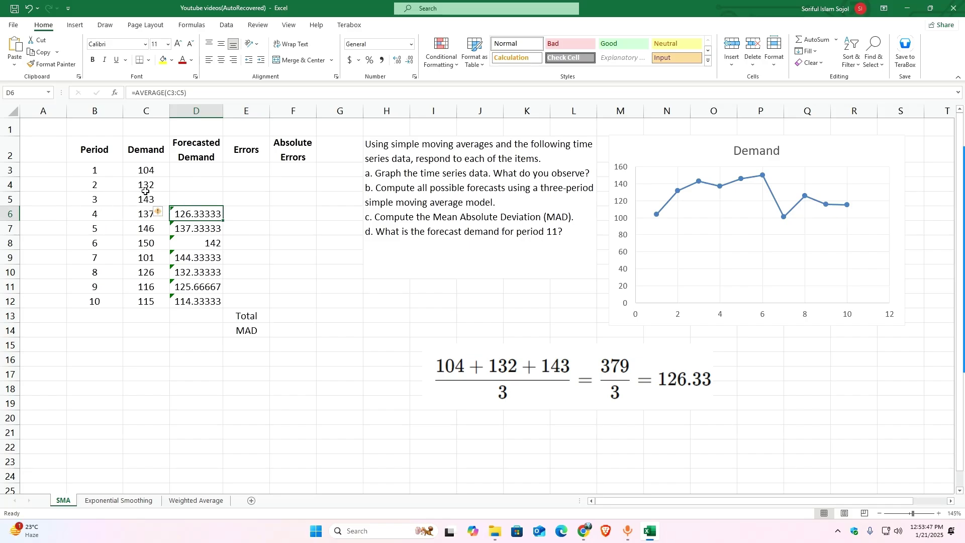
pyautogui.moveTo(145, 170); pyautogui.dragTo(149, 204)
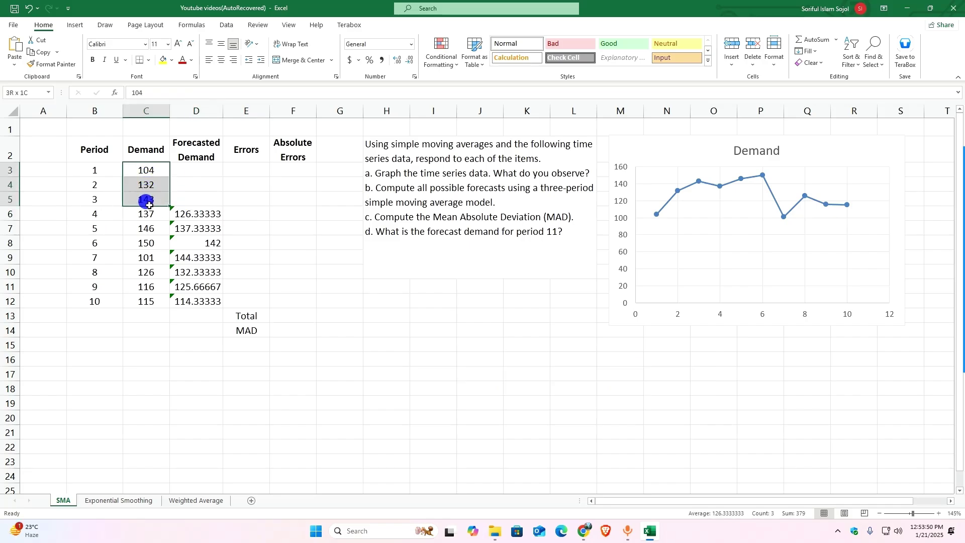
pyautogui.click(185, 231)
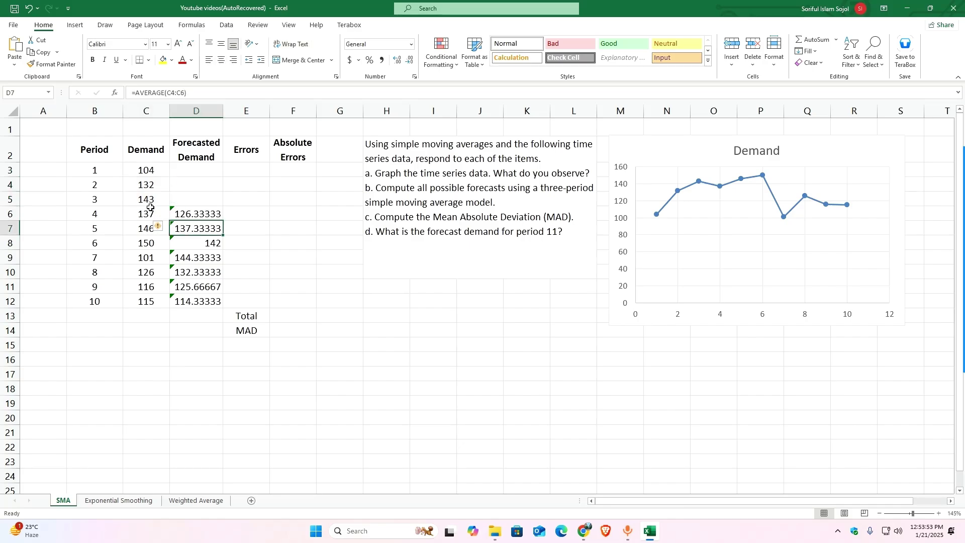
pyautogui.moveTo(146, 185); pyautogui.dragTo(150, 213)
pyautogui.click(195, 226)
pyautogui.doubleClick(199, 227)
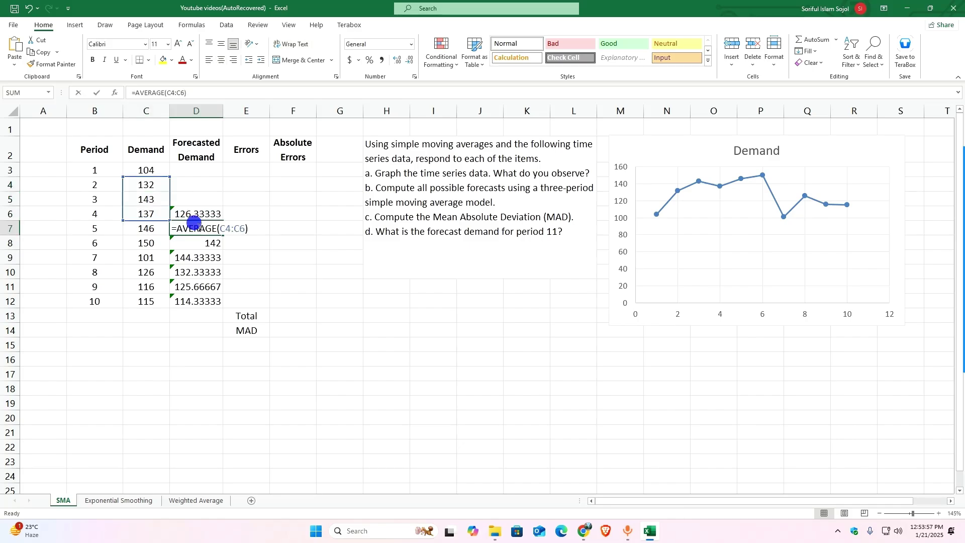
pyautogui.click(195, 257)
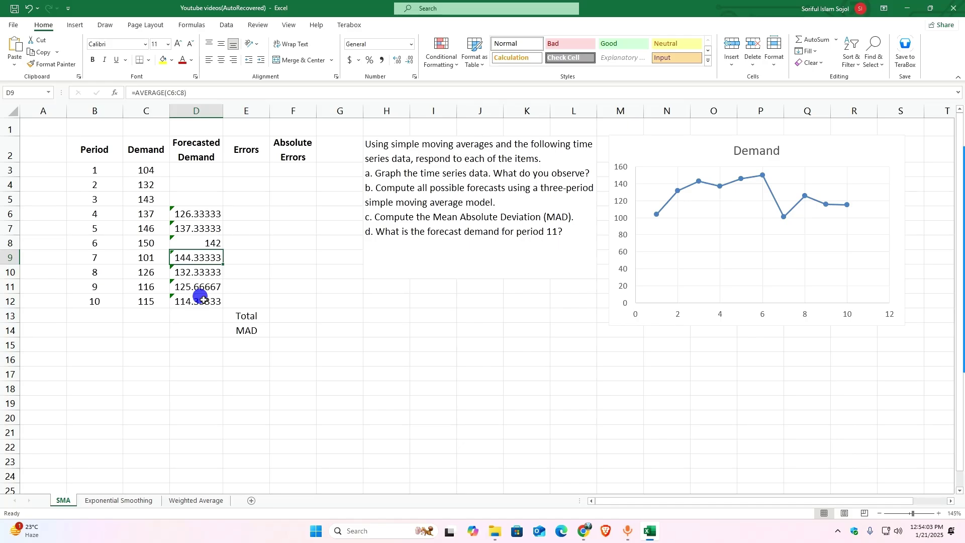
pyautogui.click(199, 302)
pyautogui.doubleClick(204, 301)
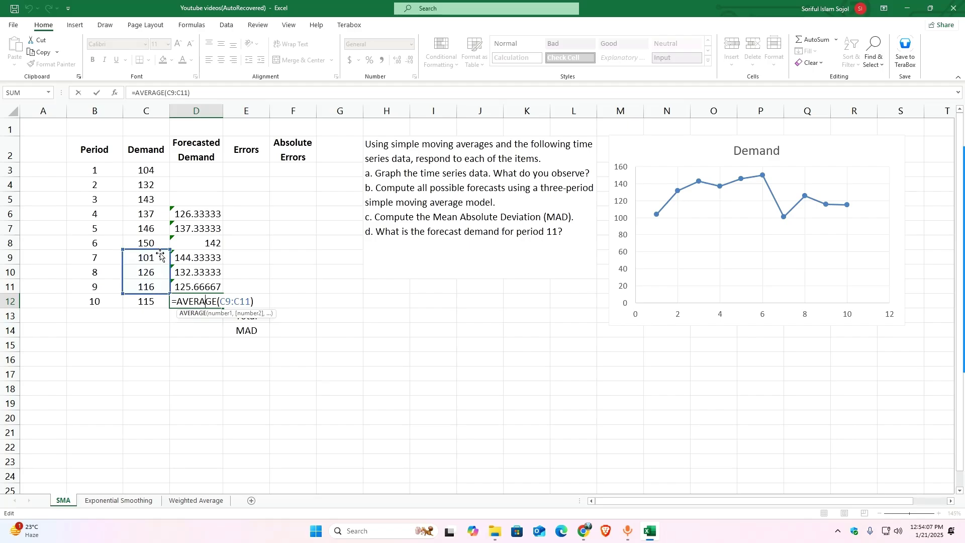
pyautogui.click(201, 342)
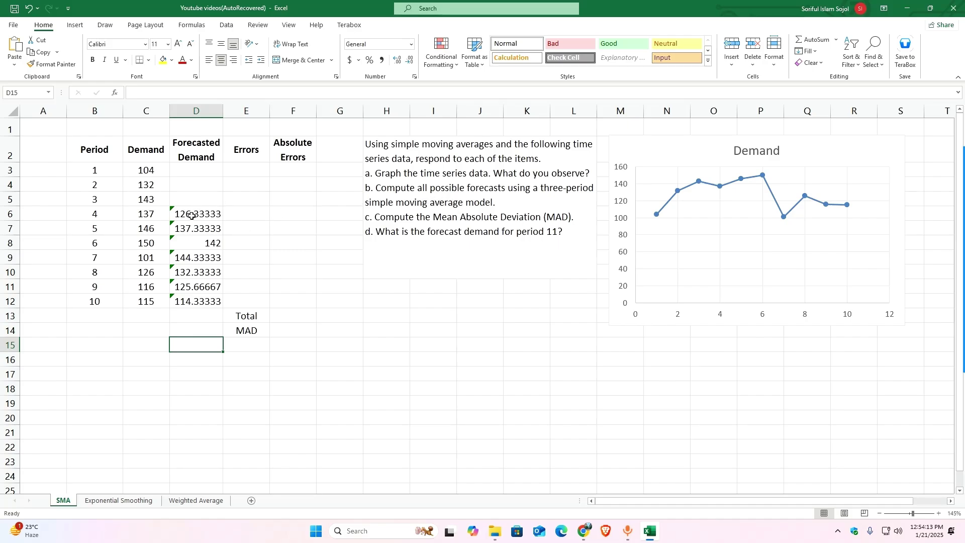
# Extend the moving average formula from D6 down to D13 to forecast demand for period 11, as question d asks.
pyautogui.click(471, 240)
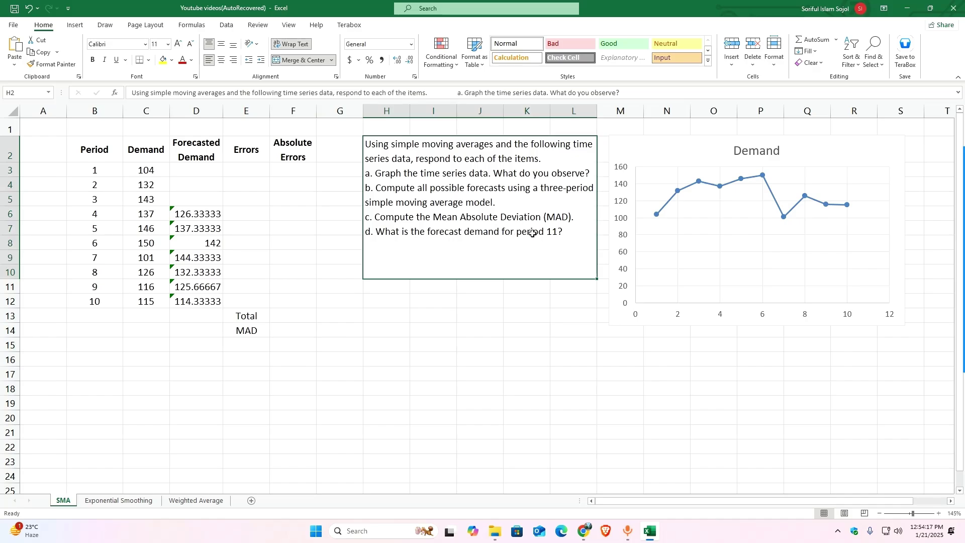
pyautogui.doubleClick(463, 234)
pyautogui.moveTo(462, 232); pyautogui.dragTo(592, 232)
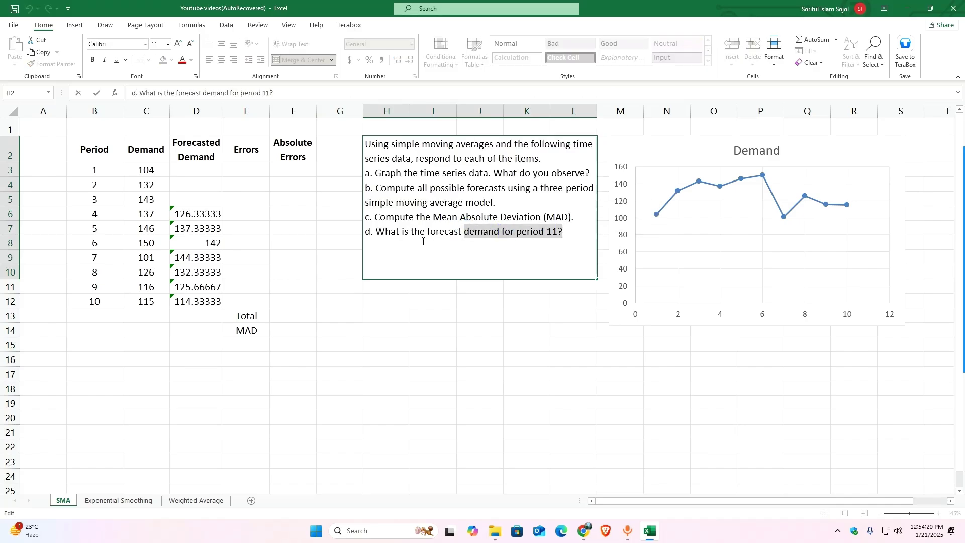
pyautogui.click(196, 214)
pyautogui.moveTo(223, 223); pyautogui.dragTo(208, 321)
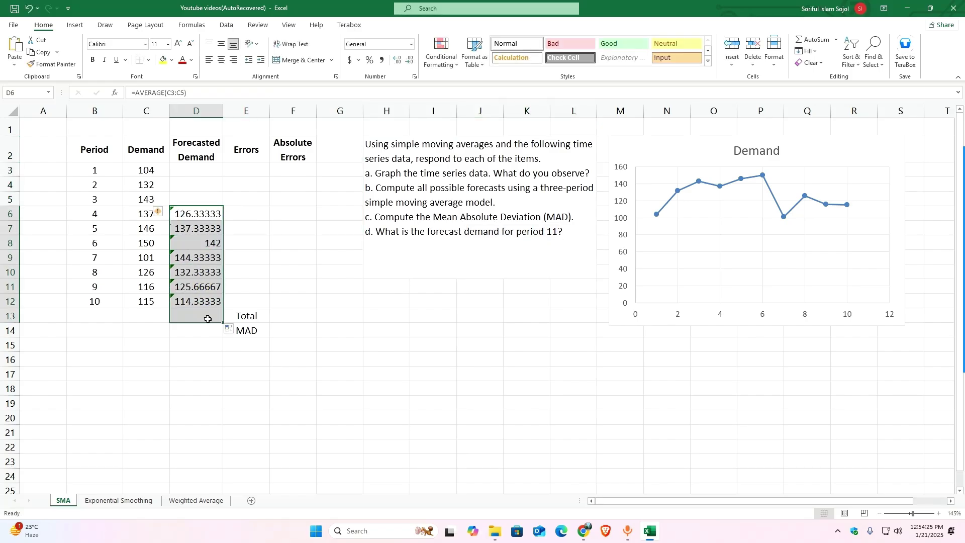
# Enter 11 in B13 as the period for the last forecast and check its formula against the demand values in C10:C12.
pyautogui.click(128, 318)
pyautogui.doubleClick(107, 313)
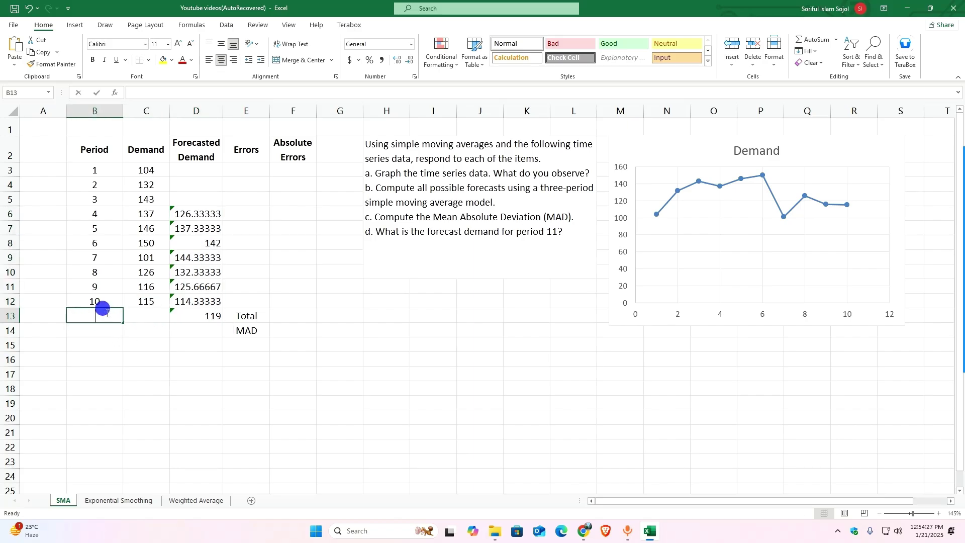
pyautogui.click(106, 360)
pyautogui.click(210, 314)
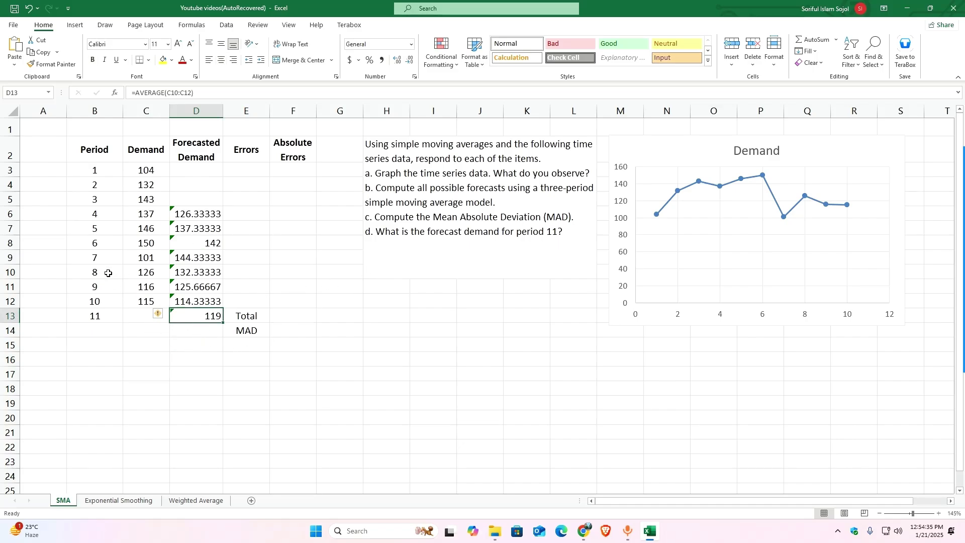
pyautogui.moveTo(134, 270); pyautogui.dragTo(133, 304)
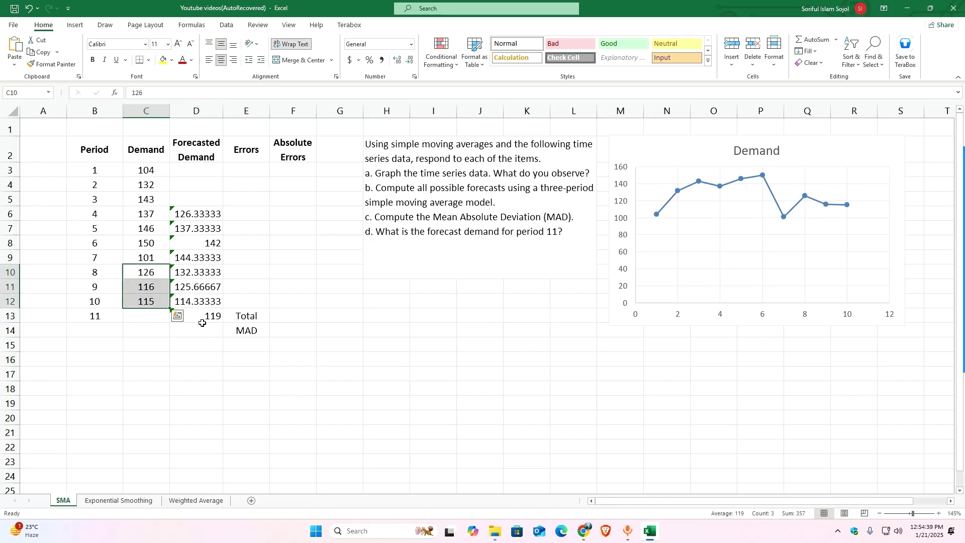
pyautogui.click(196, 372)
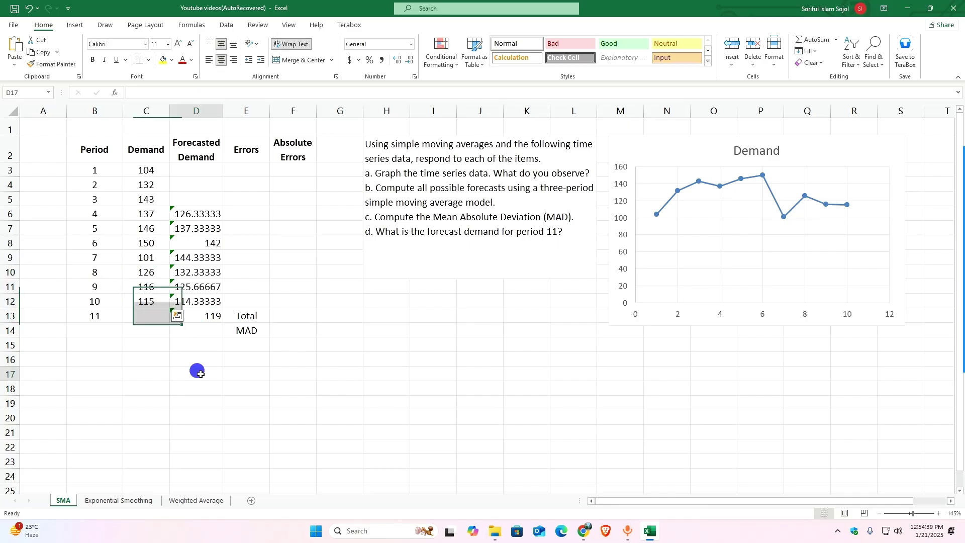
# Format the whole Forecasted Demand column D as Number with two decimal places.
pyautogui.click(196, 109)
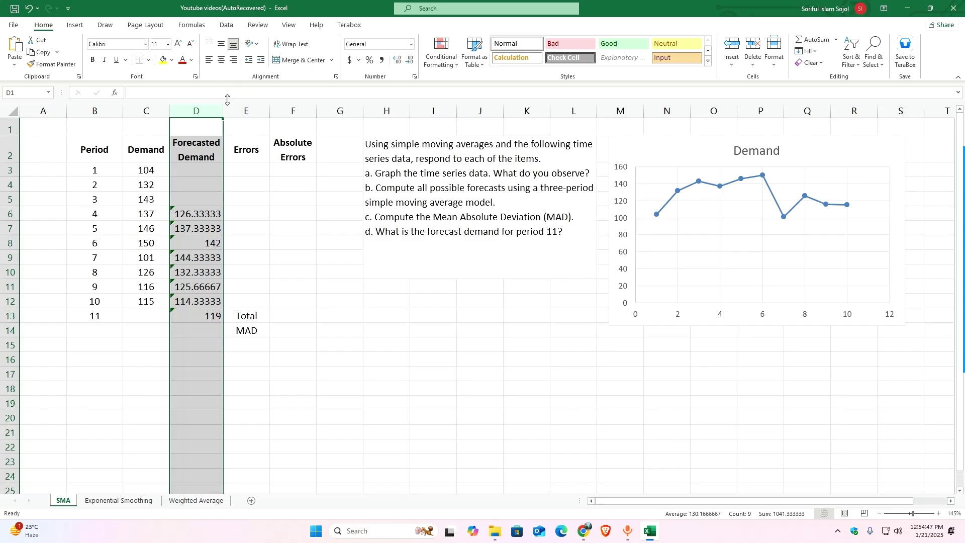
pyautogui.rightClick(201, 106)
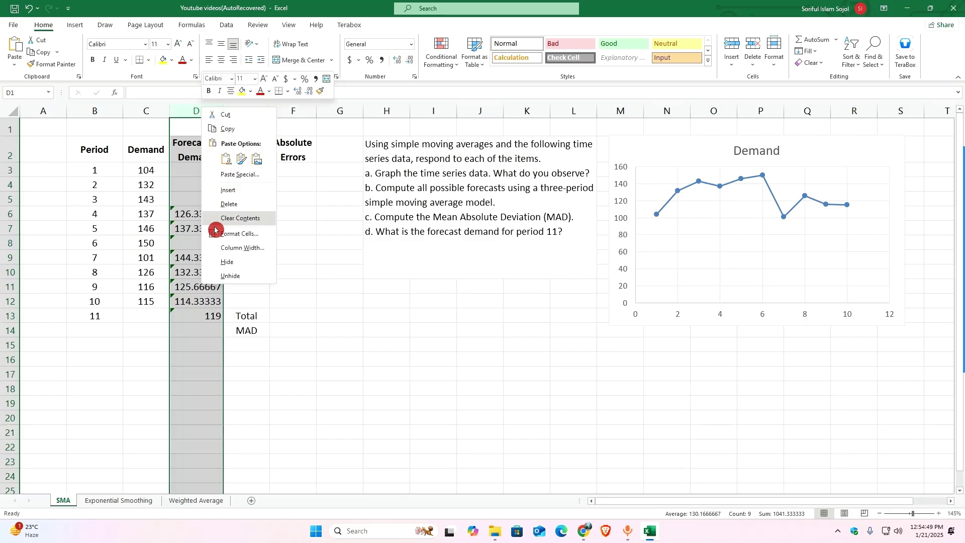
pyautogui.click(246, 232)
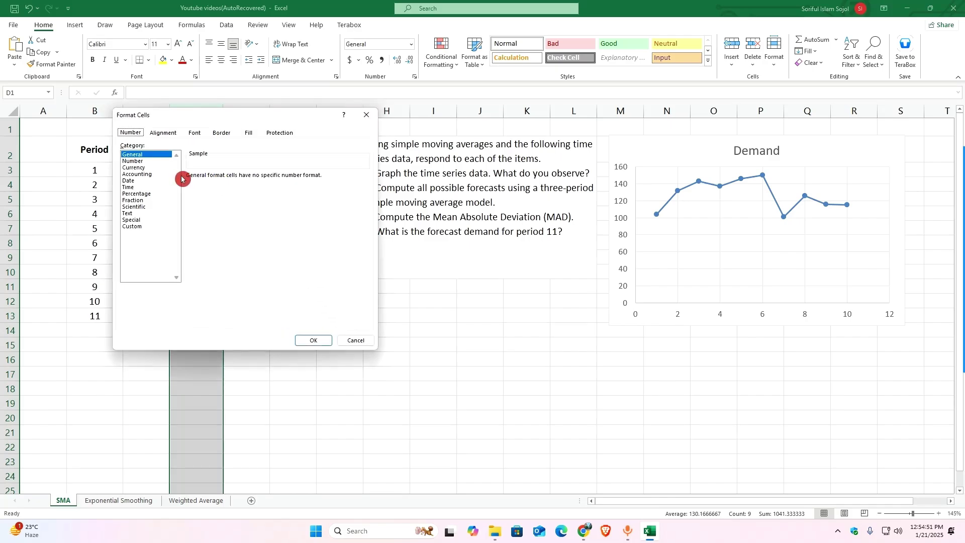
pyautogui.click(133, 161)
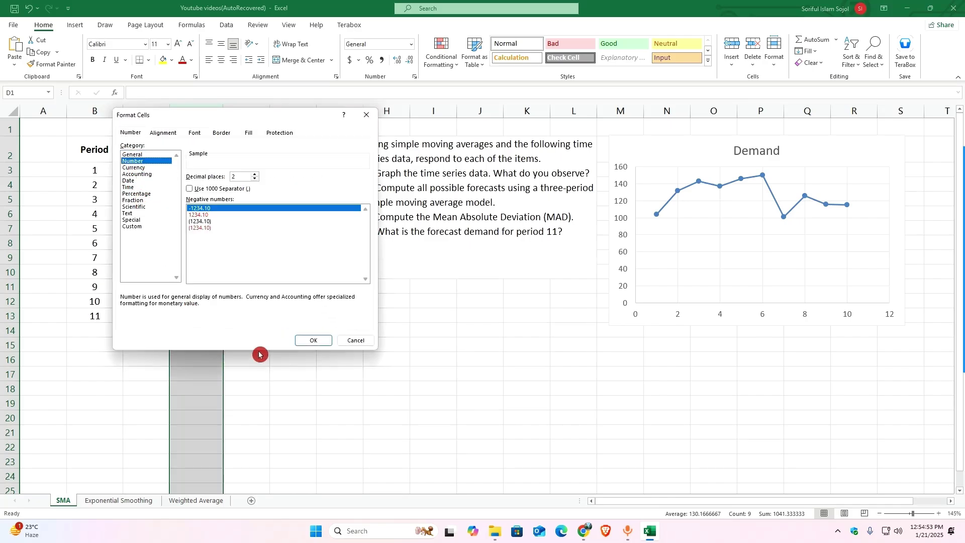
pyautogui.click(303, 345)
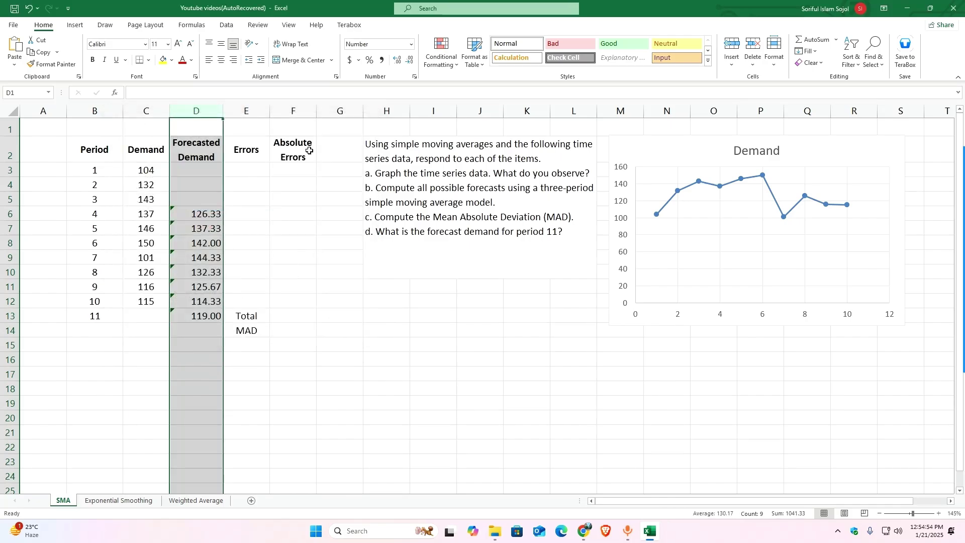
pyautogui.click(397, 61)
pyautogui.click(411, 60)
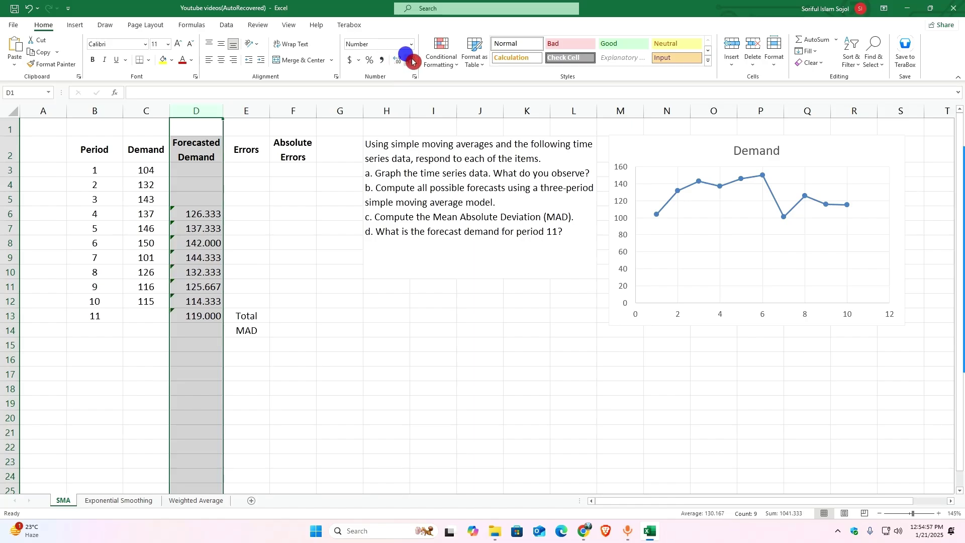
pyautogui.click(262, 257)
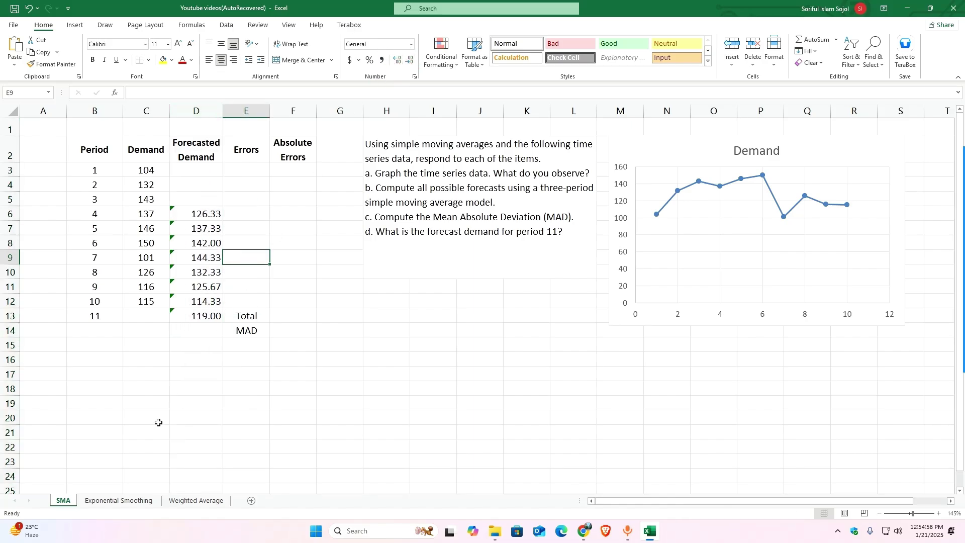
# Enter =C6-D6 in E6 to calculate the period 4 error as actual demand minus forecasted demand.
pyautogui.click(233, 211)
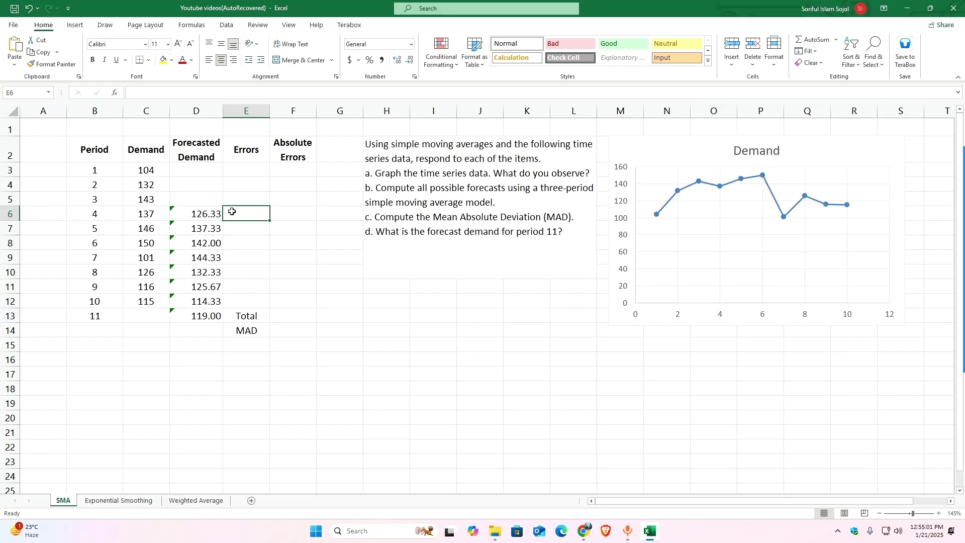
pyautogui.click(140, 218)
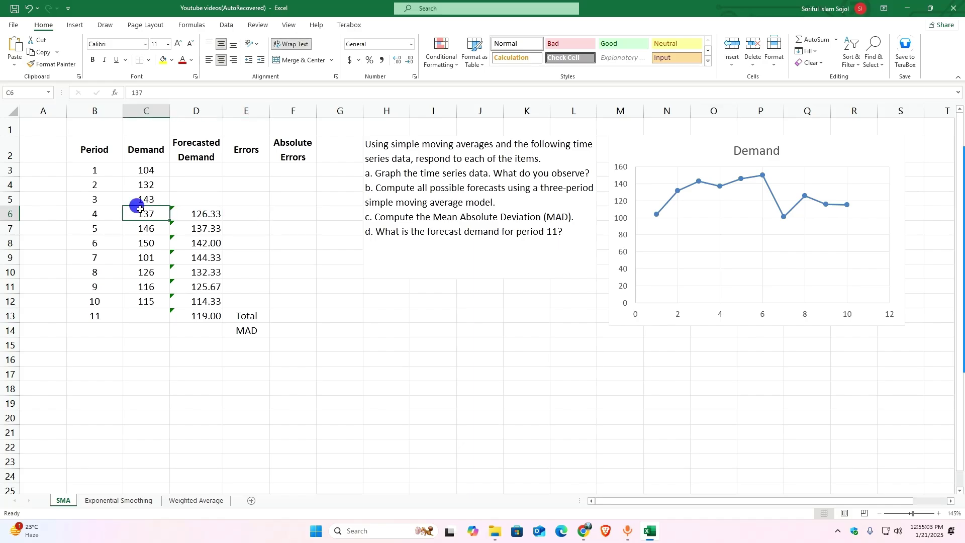
pyautogui.click(202, 215)
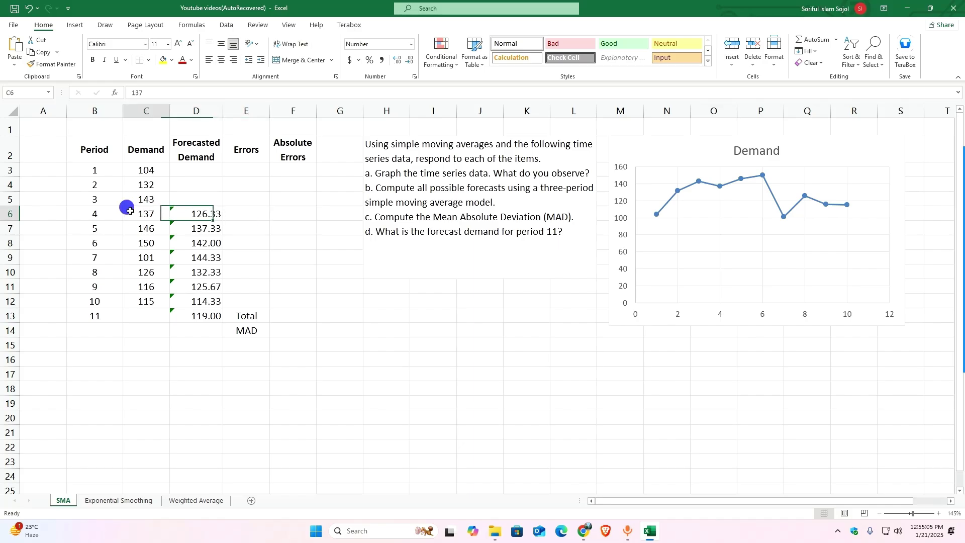
pyautogui.moveTo(130, 211); pyautogui.dragTo(199, 213)
pyautogui.click(242, 214)
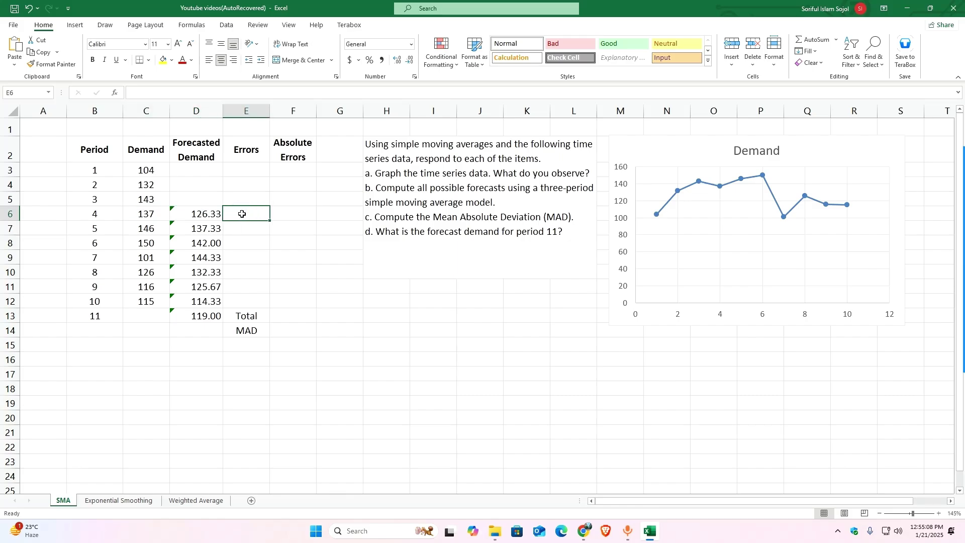
pyautogui.doubleClick(242, 213)
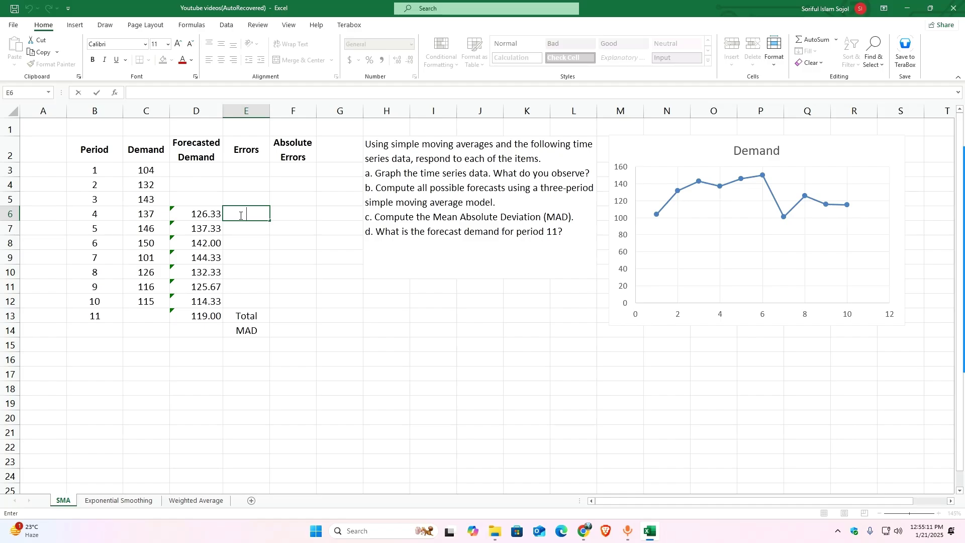
pyautogui.write('=')
pyautogui.click(150, 213)
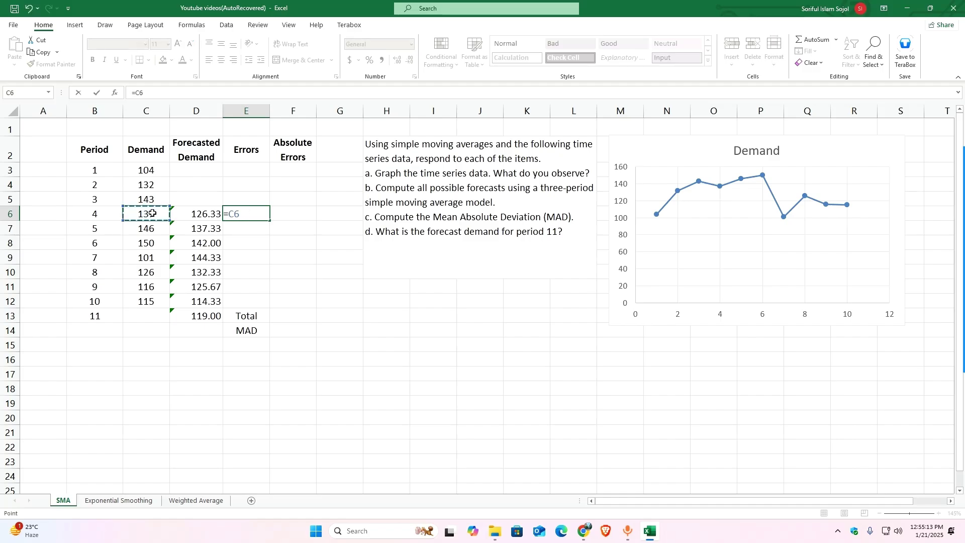
pyautogui.write('-')
pyautogui.click(207, 214)
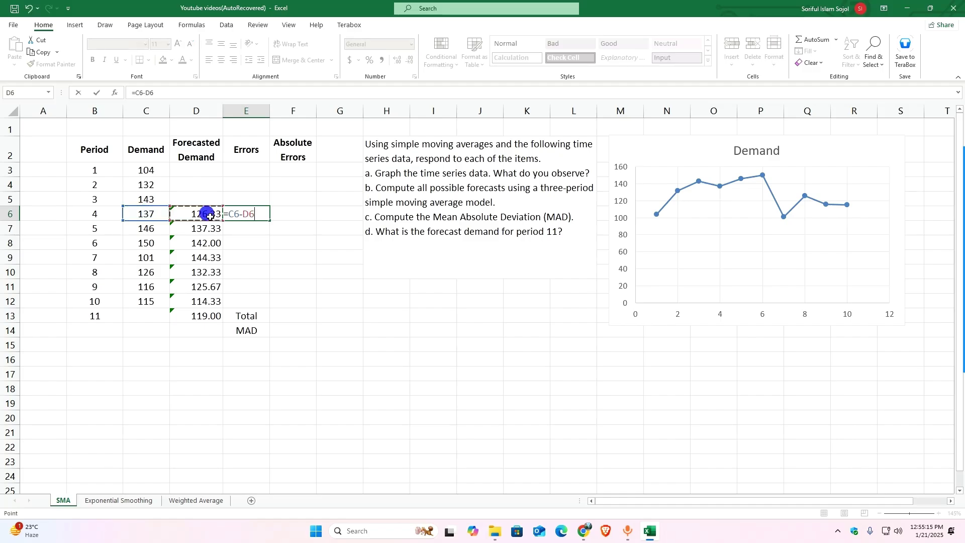
pyautogui.press('Return')
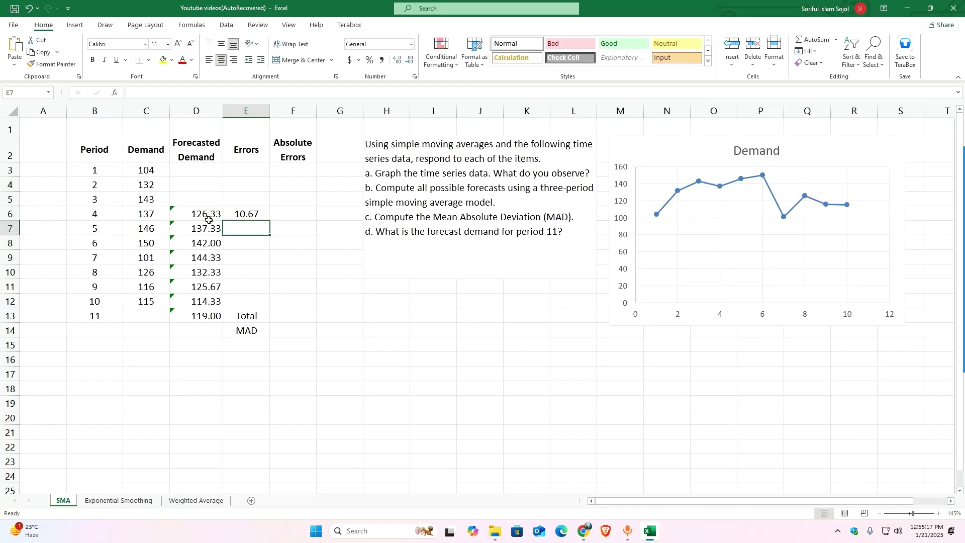
# Fill the E6 error formula down the Errors column to E12, covering periods 4 through 10.
pyautogui.click(250, 213)
pyautogui.moveTo(270, 221); pyautogui.dragTo(265, 301)
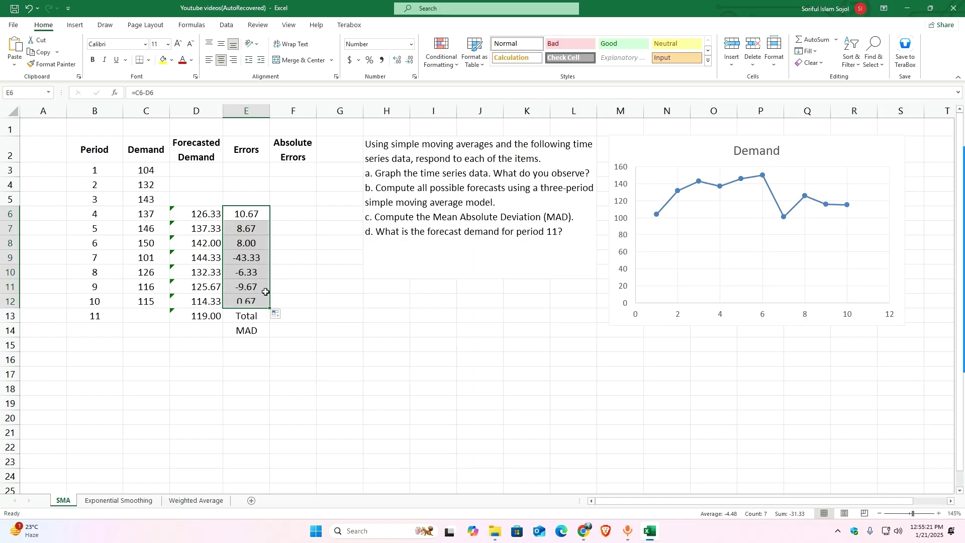
pyautogui.click(172, 430)
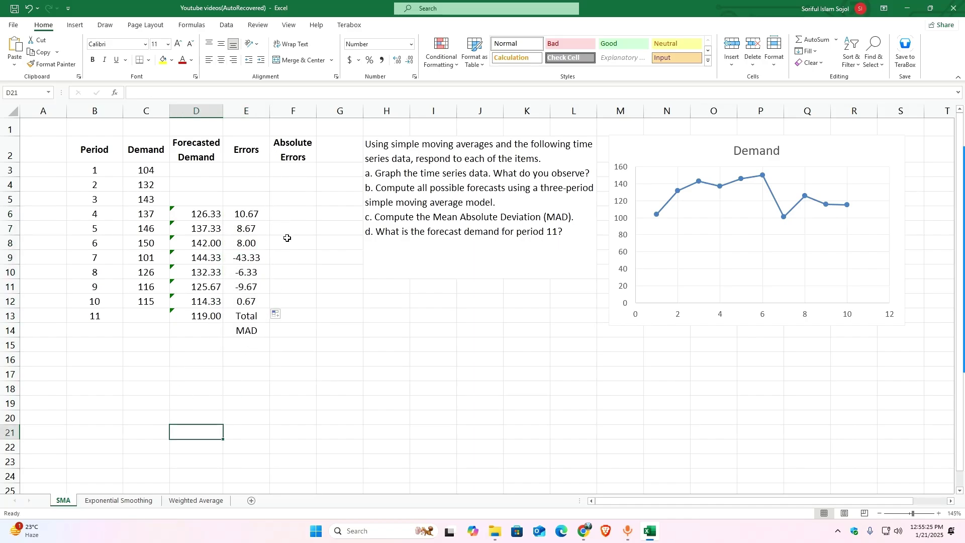
# Enter =ABS(E6) in F6 to get the absolute error for period 4.
pyautogui.click(293, 213)
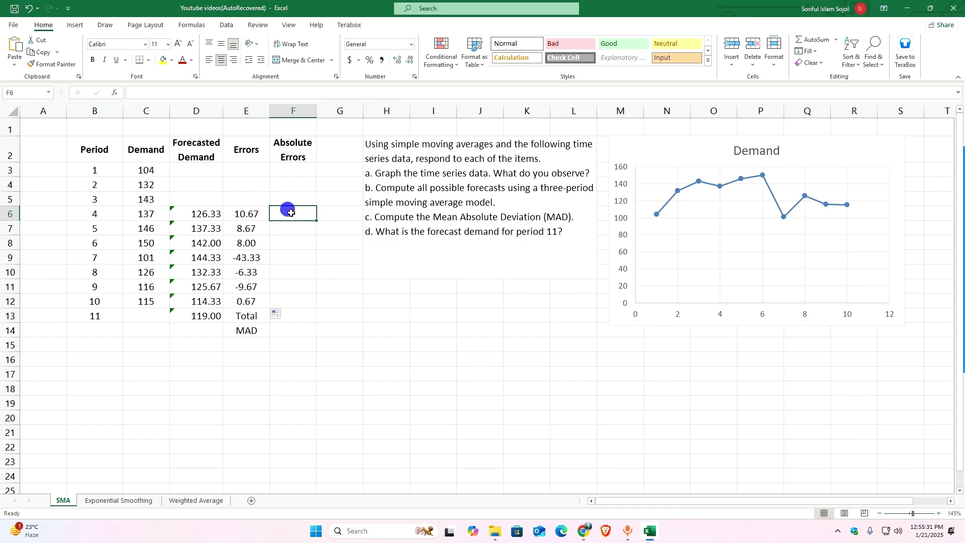
pyautogui.write('=')
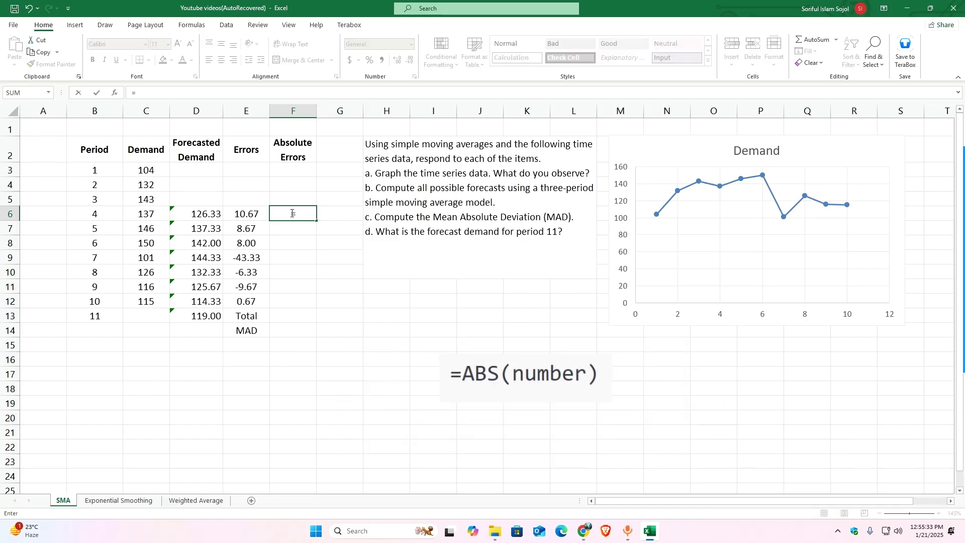
pyautogui.write('abs')
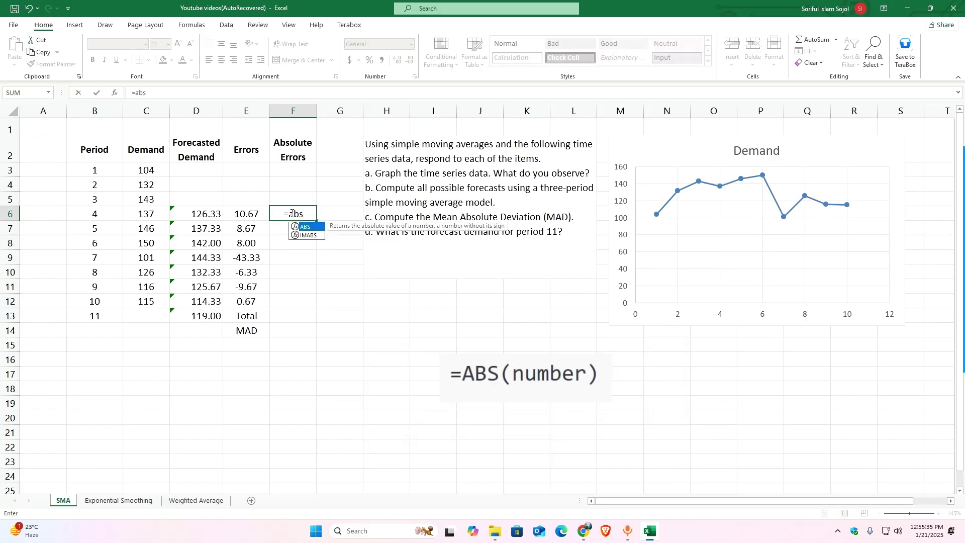
pyautogui.press('Tab')
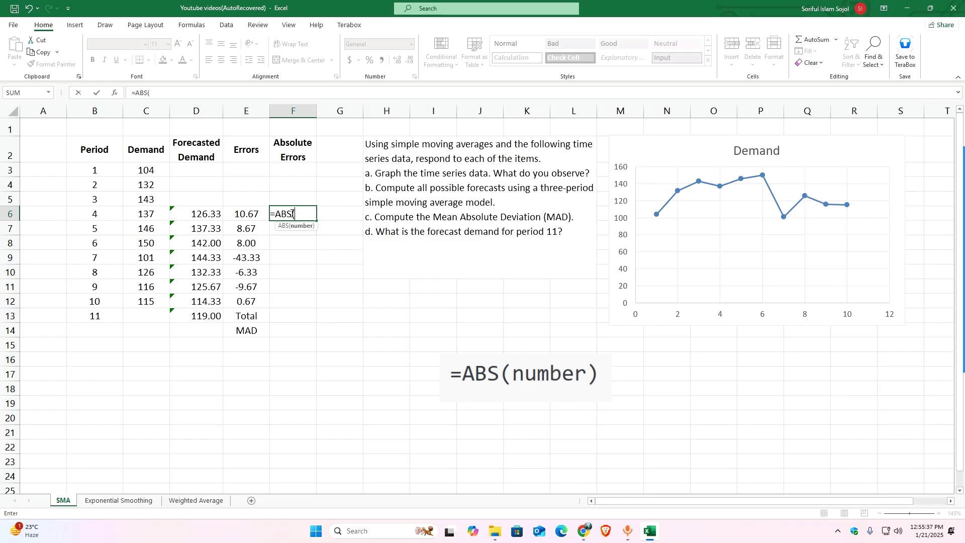
pyautogui.click(250, 214)
pyautogui.write(')')
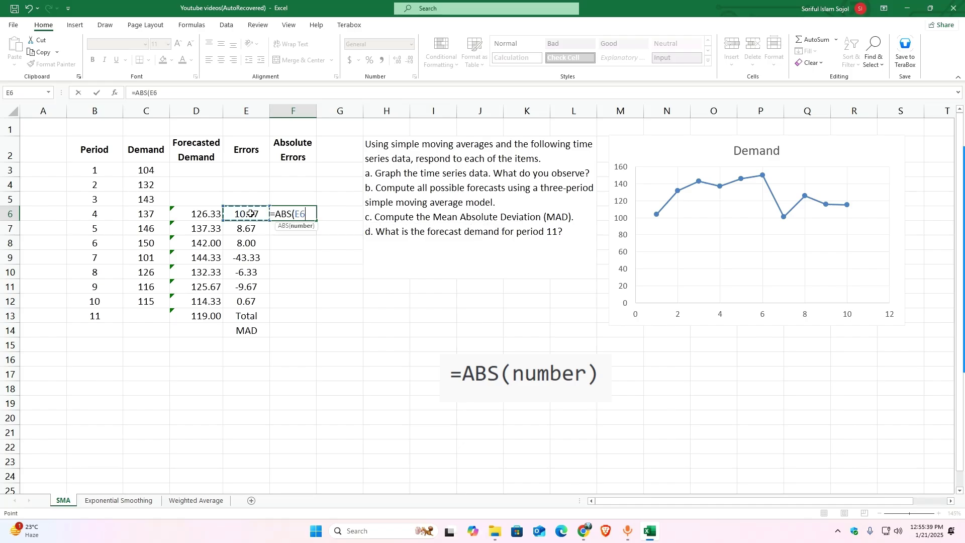
pyautogui.press('Return')
# Fill the absolute error formula from F6 down to F12 and show the values with two decimal places.
pyautogui.click(282, 210)
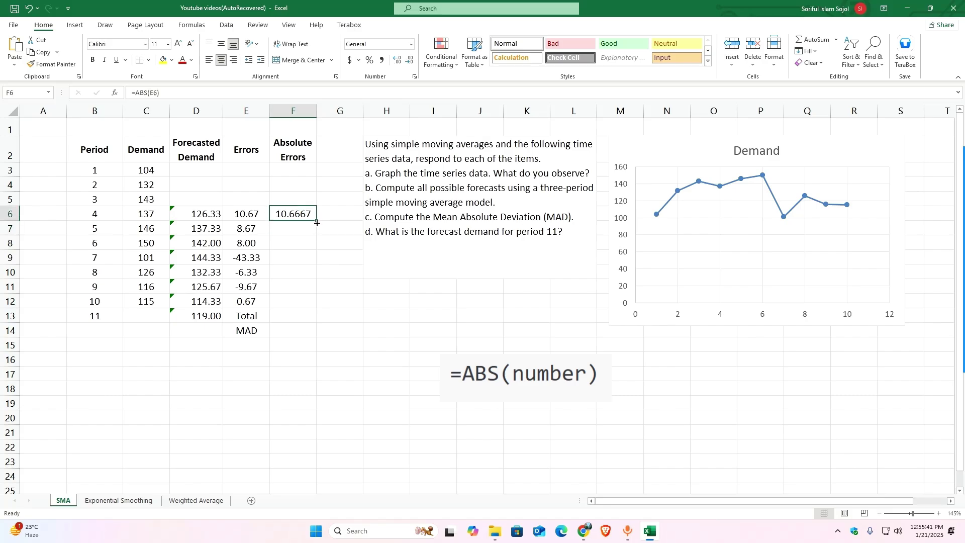
pyautogui.moveTo(316, 221); pyautogui.dragTo(317, 307)
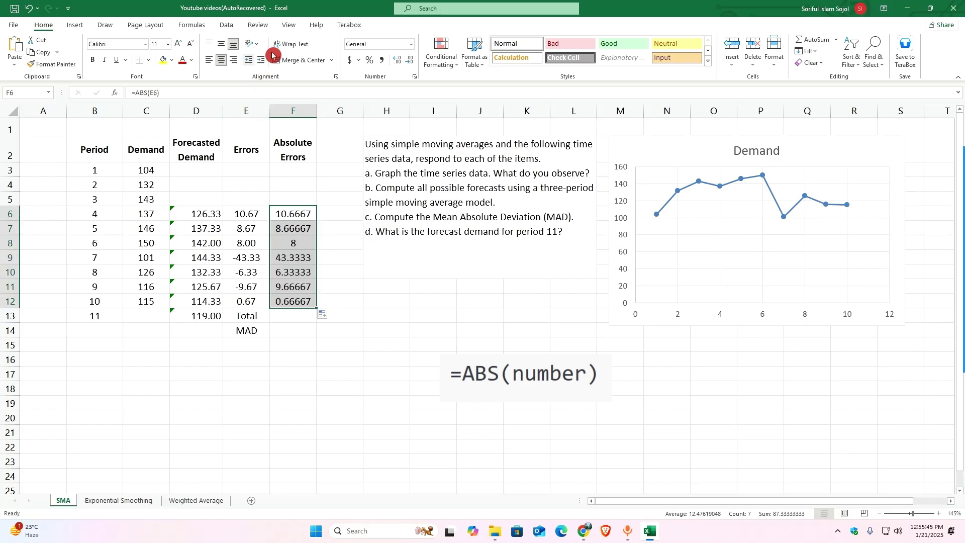
pyautogui.click(408, 61)
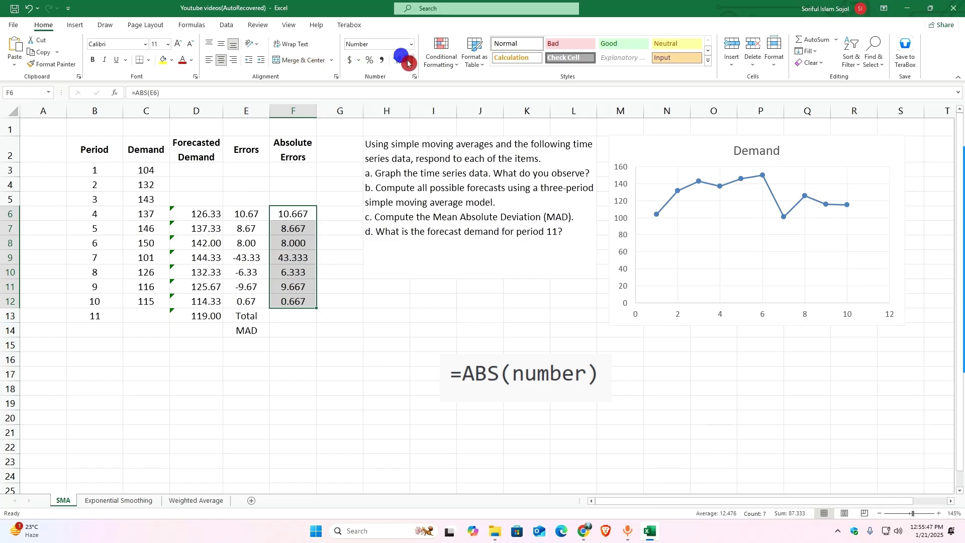
pyautogui.click(408, 62)
pyautogui.click(329, 313)
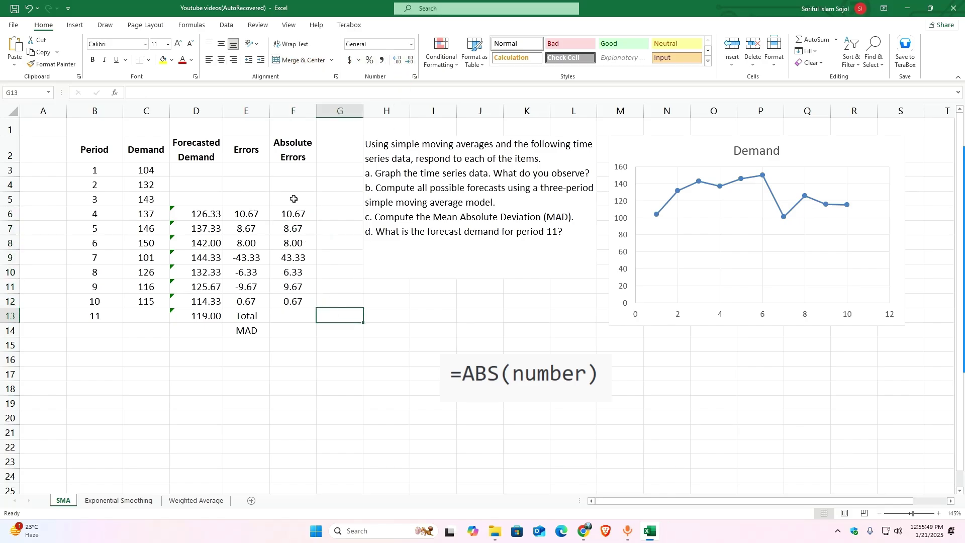
# Enter =SUM(F6:F12) in F13 to total the absolute errors for periods 4 through 10.
pyautogui.click(284, 319)
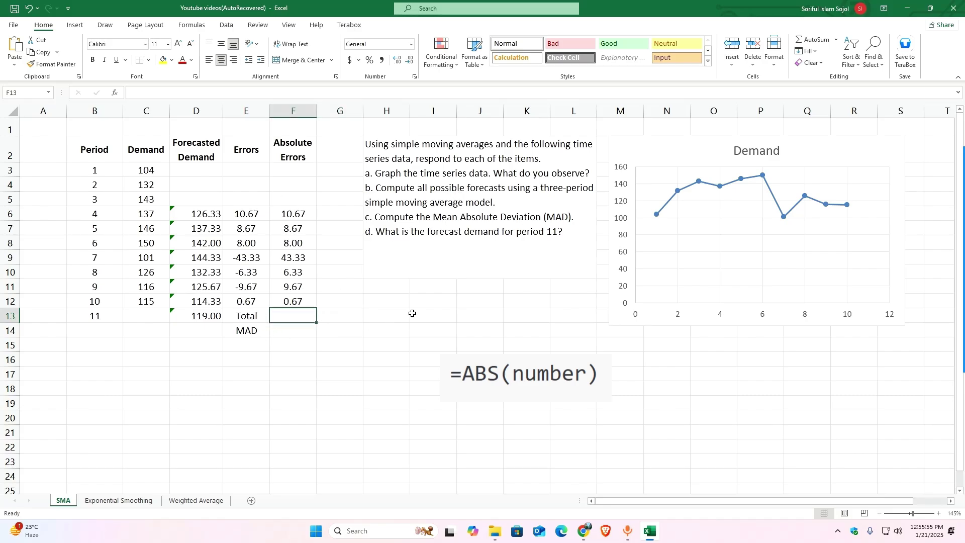
pyautogui.click(300, 214)
pyautogui.moveTo(300, 214); pyautogui.dragTo(295, 301)
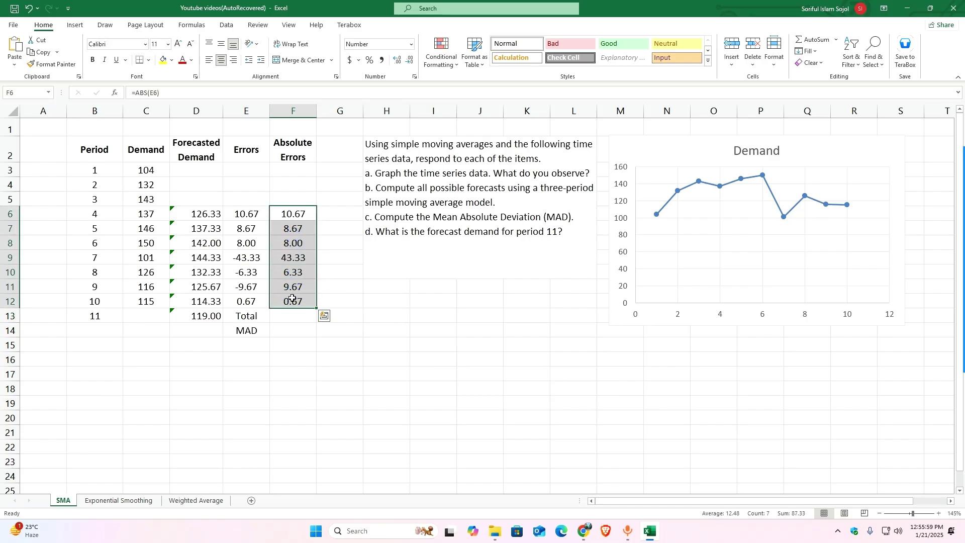
pyautogui.click(281, 321)
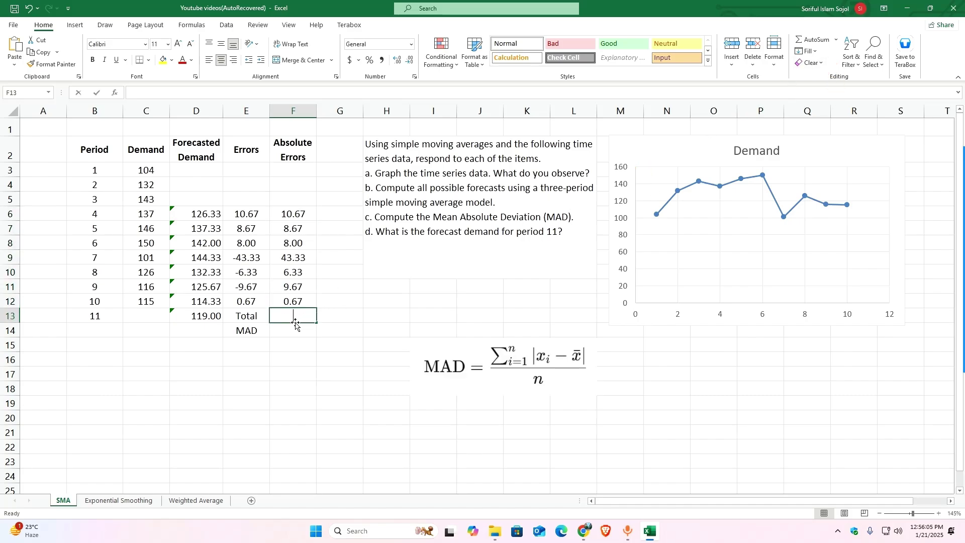
pyautogui.write('=sum')
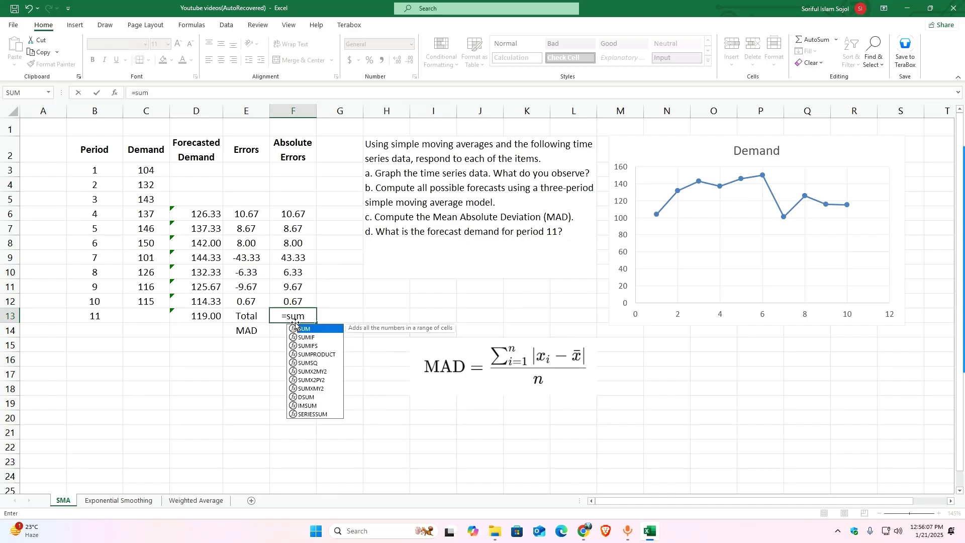
pyautogui.press('Tab')
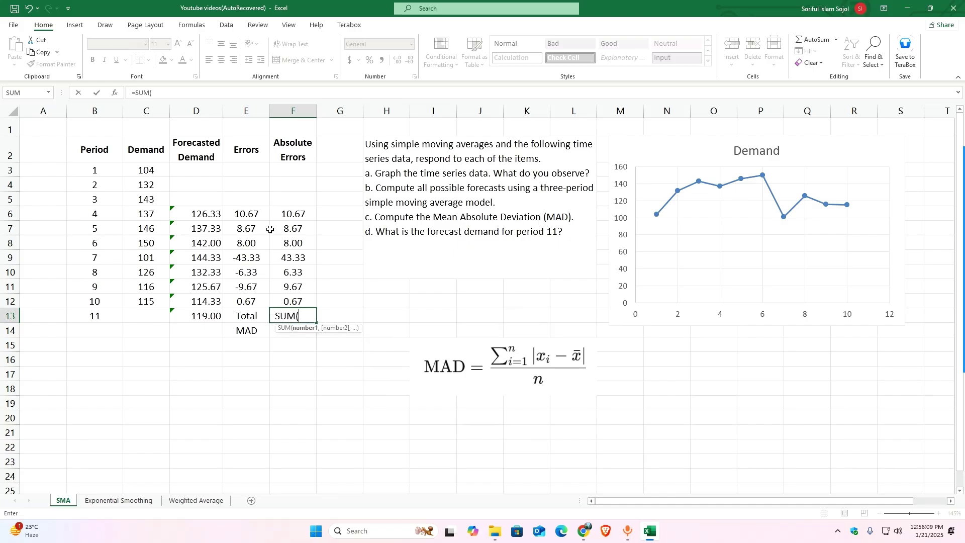
pyautogui.moveTo(300, 213); pyautogui.dragTo(301, 303)
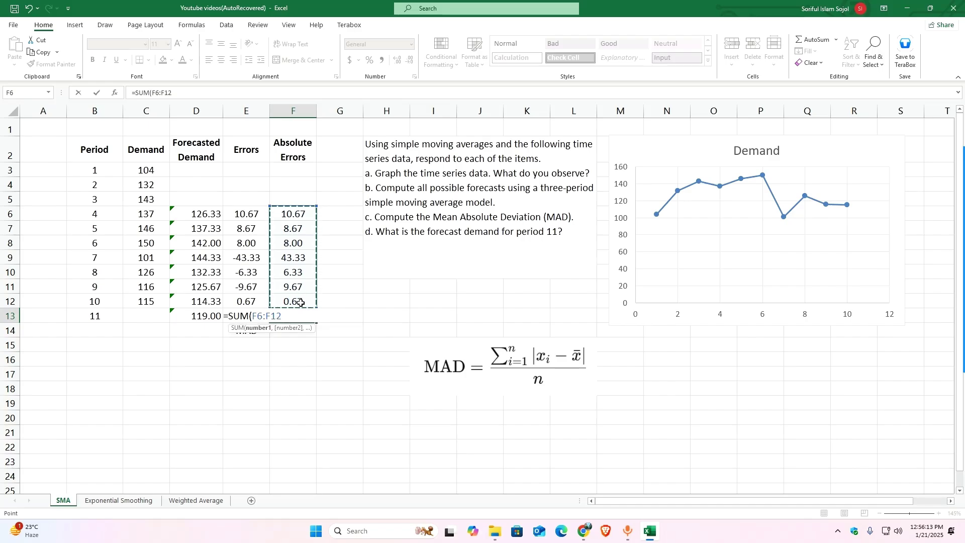
pyautogui.press('Return')
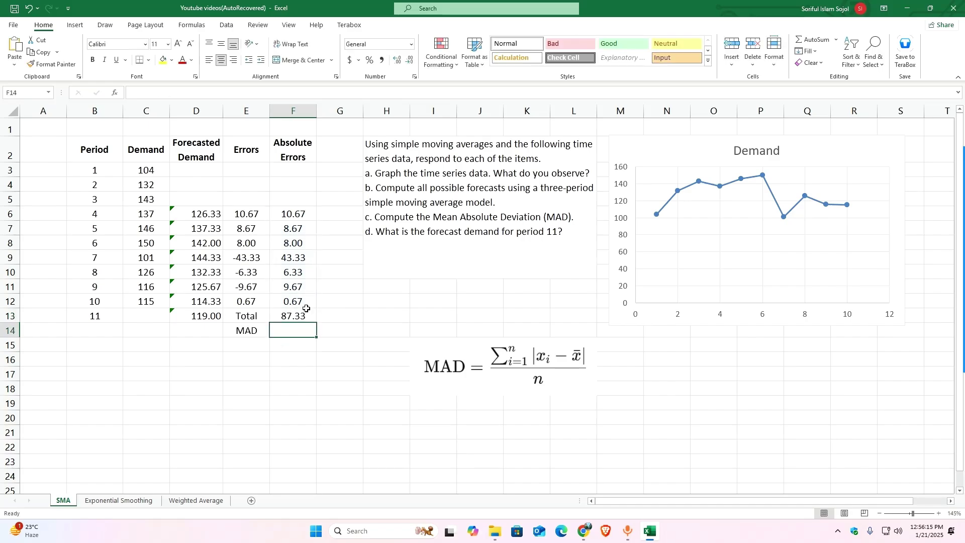
# Enter =AVERAGE(F6:F12) in F14 to calculate the MAD from the absolute errors.
pyautogui.doubleClick(290, 328)
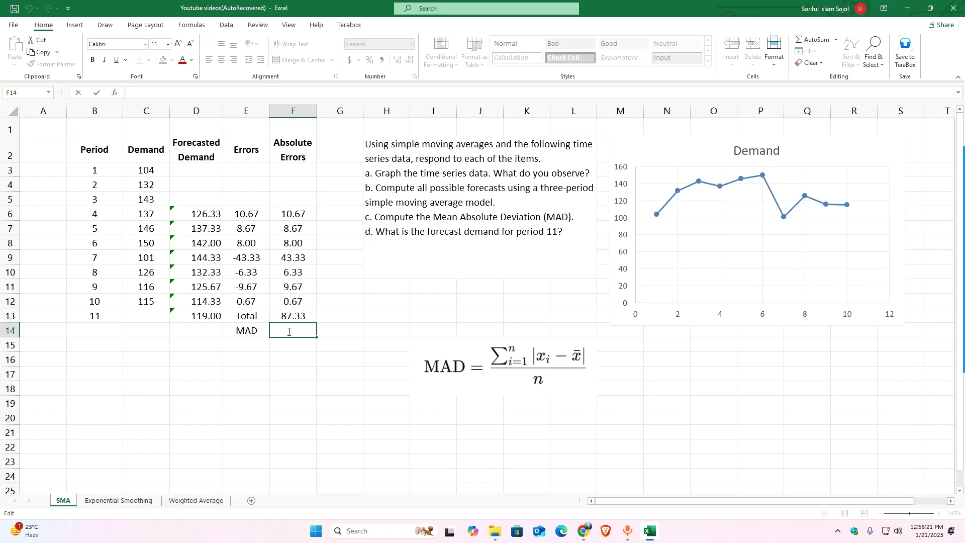
pyautogui.moveTo(293, 212); pyautogui.dragTo(295, 290)
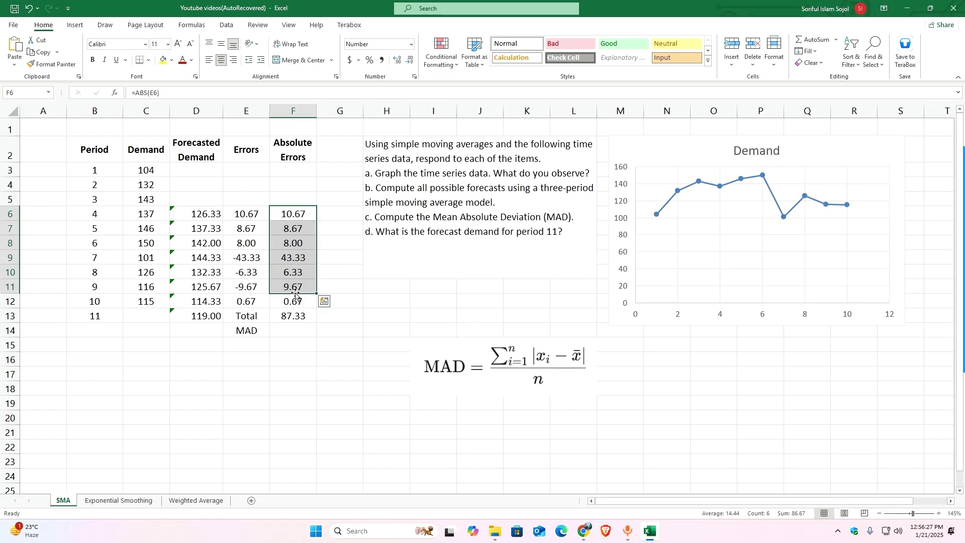
pyautogui.click(294, 300)
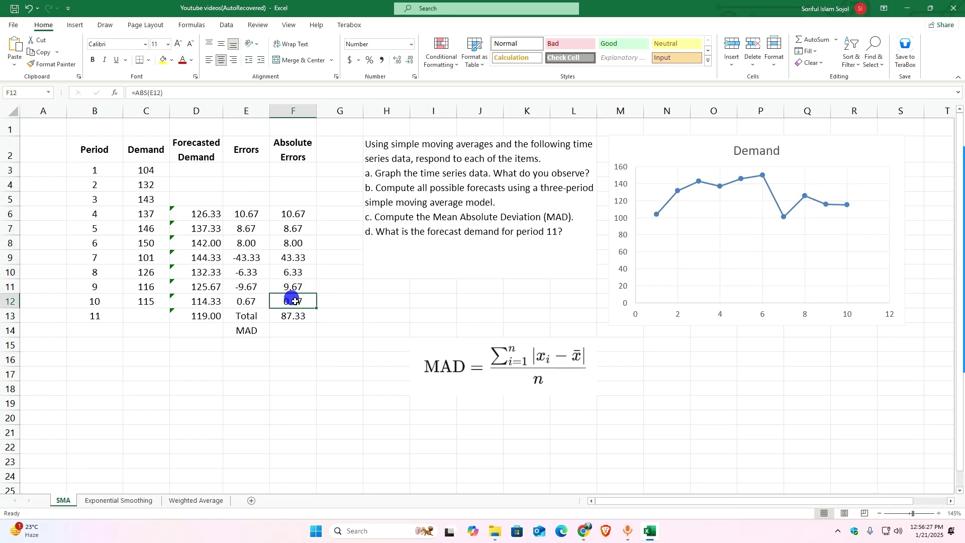
pyautogui.click(303, 220)
pyautogui.click(283, 331)
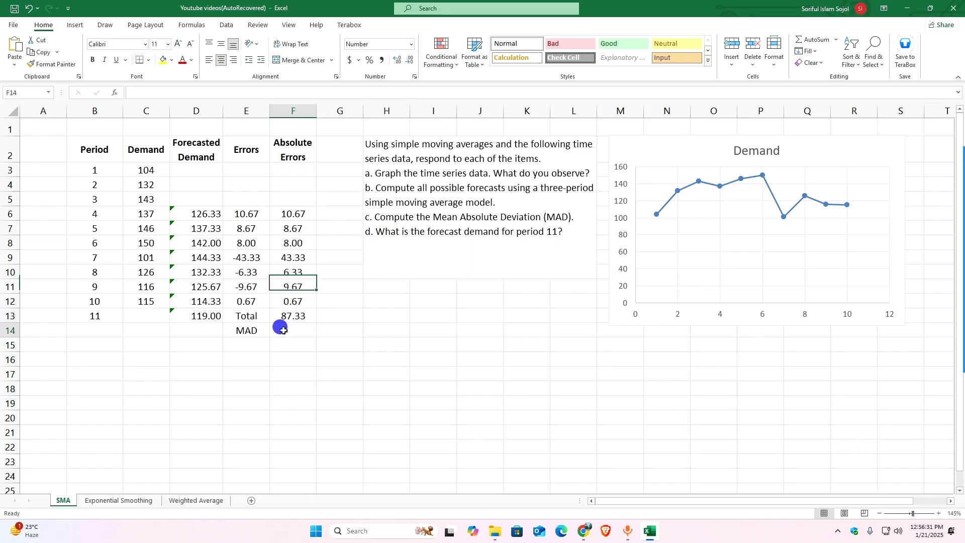
pyautogui.write('=a')
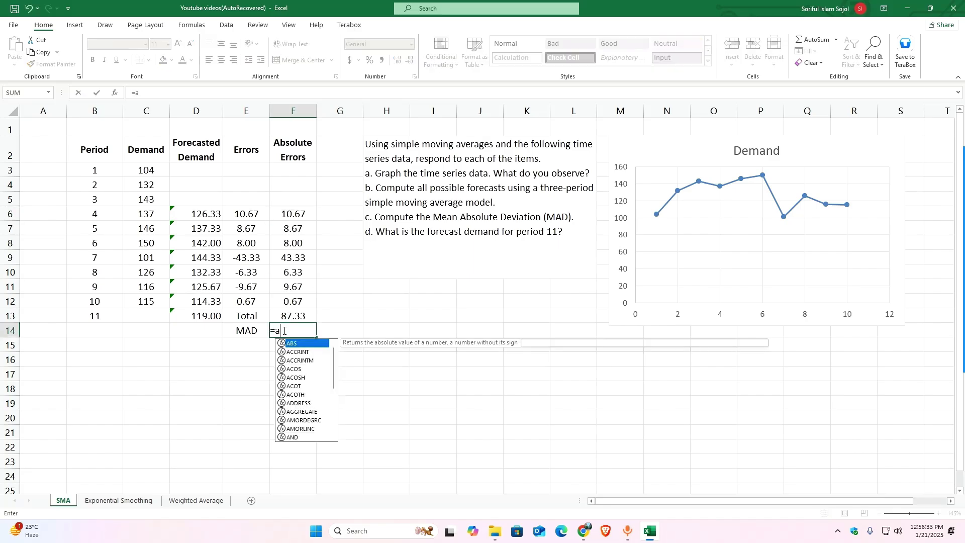
pyautogui.write('v')
pyautogui.press('Down')
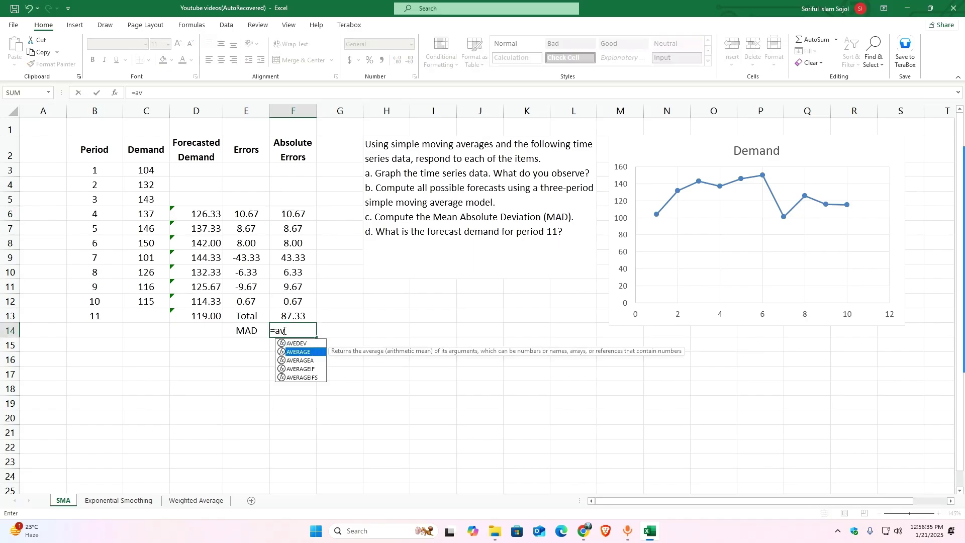
pyautogui.press('Tab')
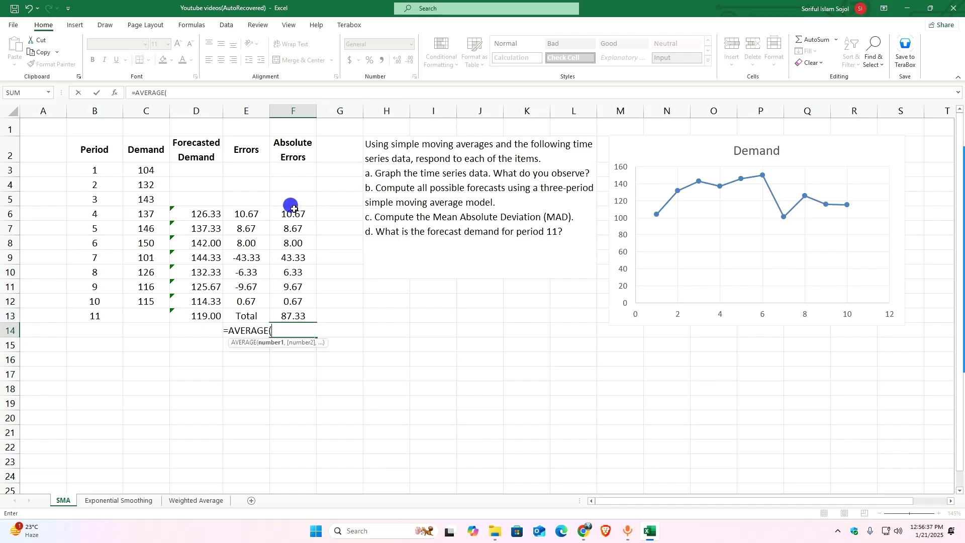
pyautogui.moveTo(291, 207); pyautogui.dragTo(293, 301)
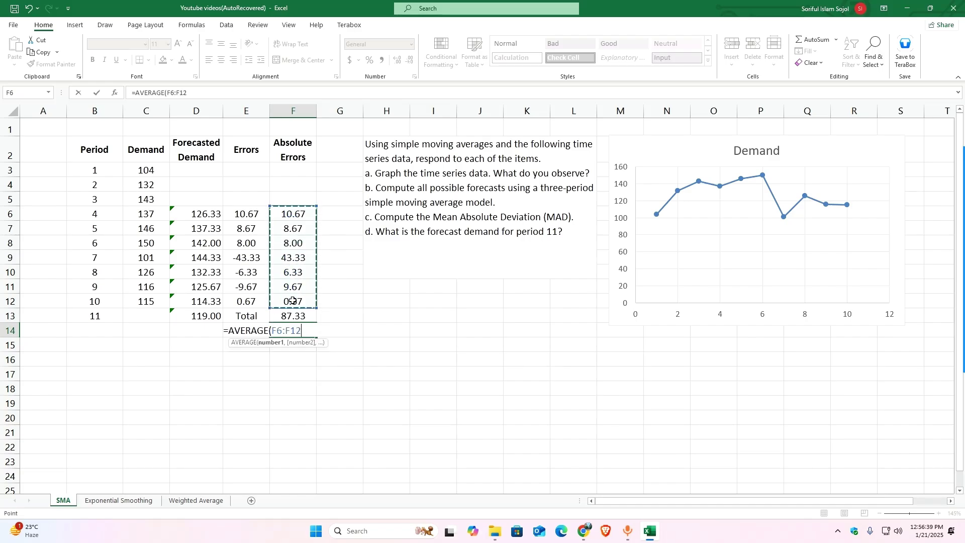
pyautogui.press('Return')
pyautogui.click(290, 362)
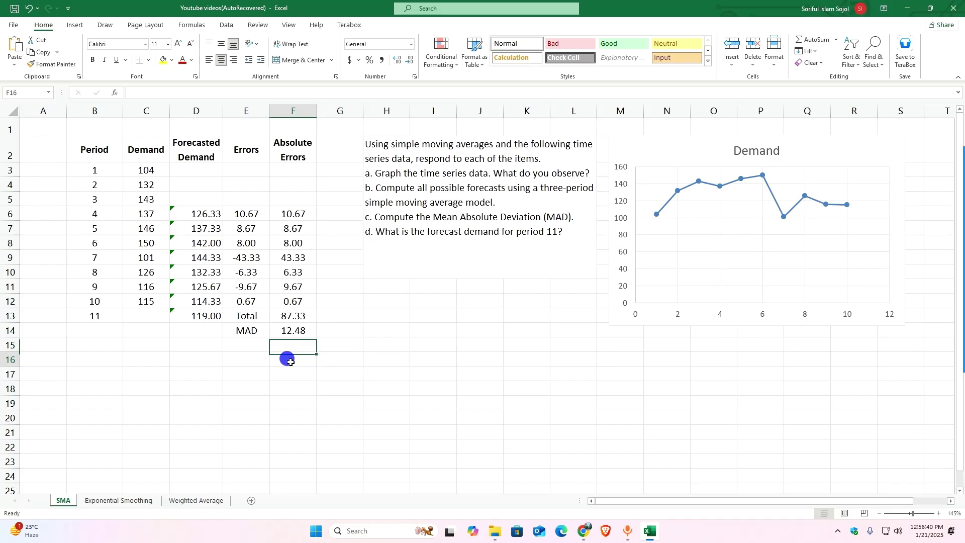
pyautogui.click(298, 332)
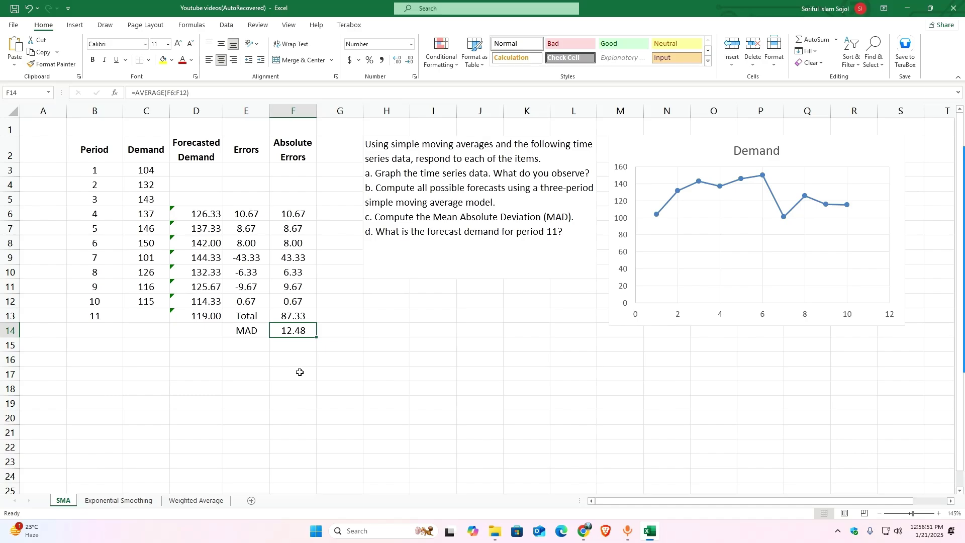
# Switch to the Exponential Smoothing sheet and look over its Period and Demand columns.
pyautogui.click(123, 501)
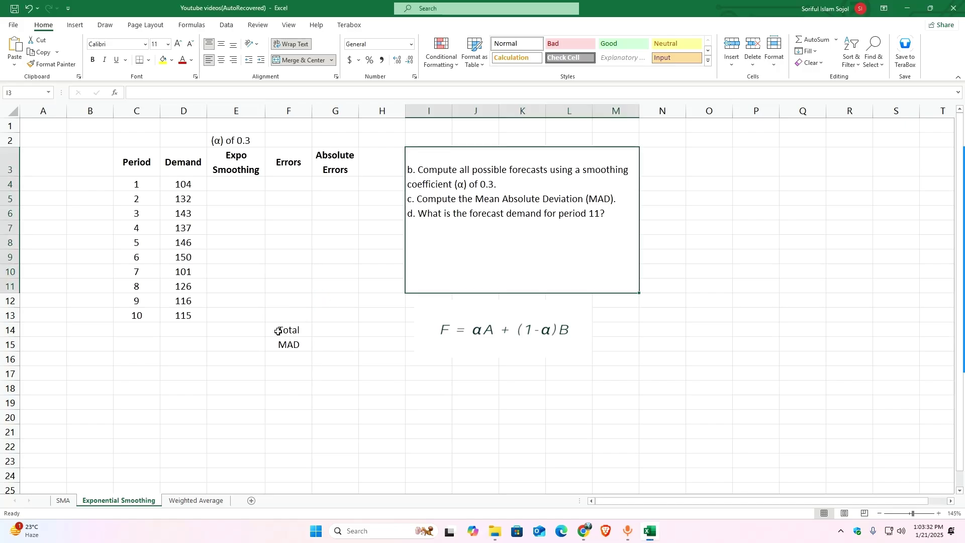
pyautogui.click(240, 371)
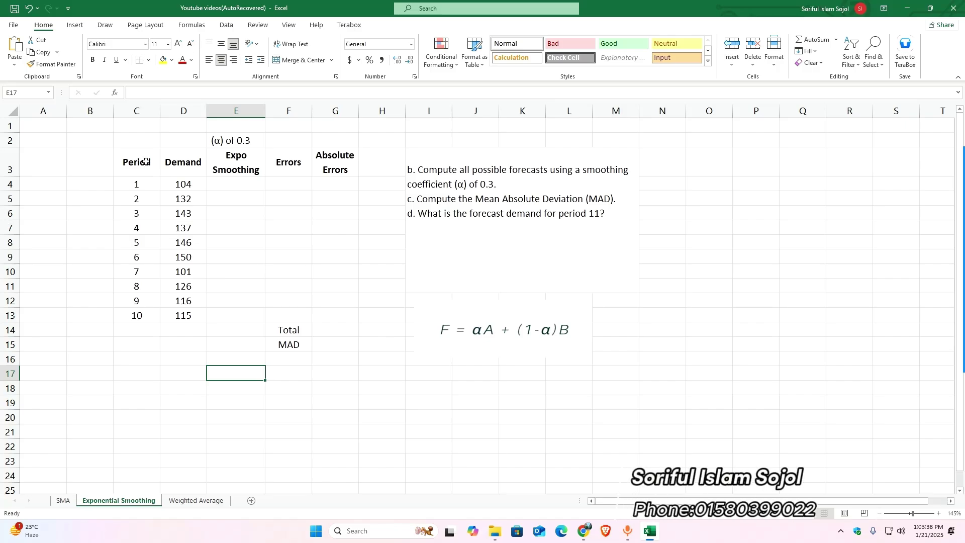
pyautogui.moveTo(145, 162); pyautogui.dragTo(134, 315)
pyautogui.moveTo(176, 156); pyautogui.dragTo(190, 315)
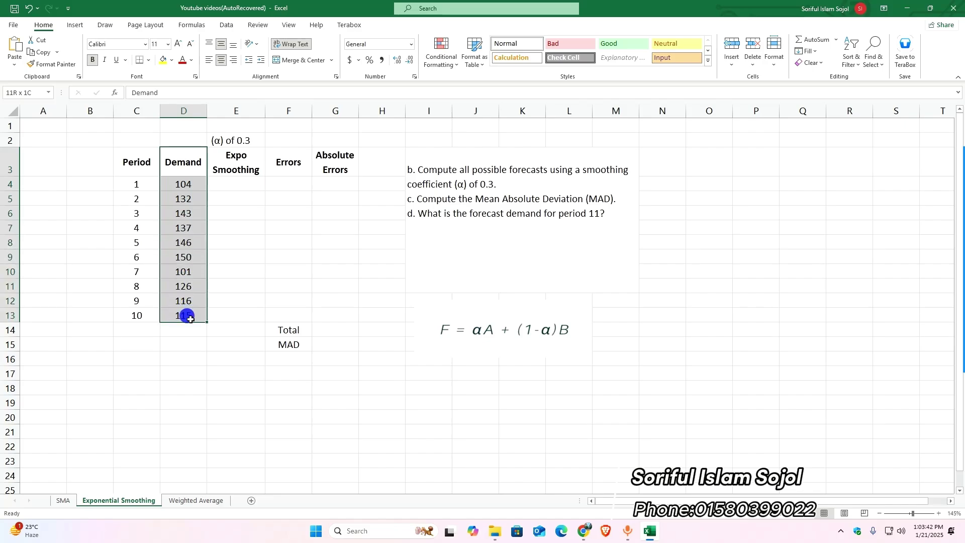
# Enter a dash in E4 to mark that period 1 has no exponential smoothing forecast.
pyautogui.click(243, 185)
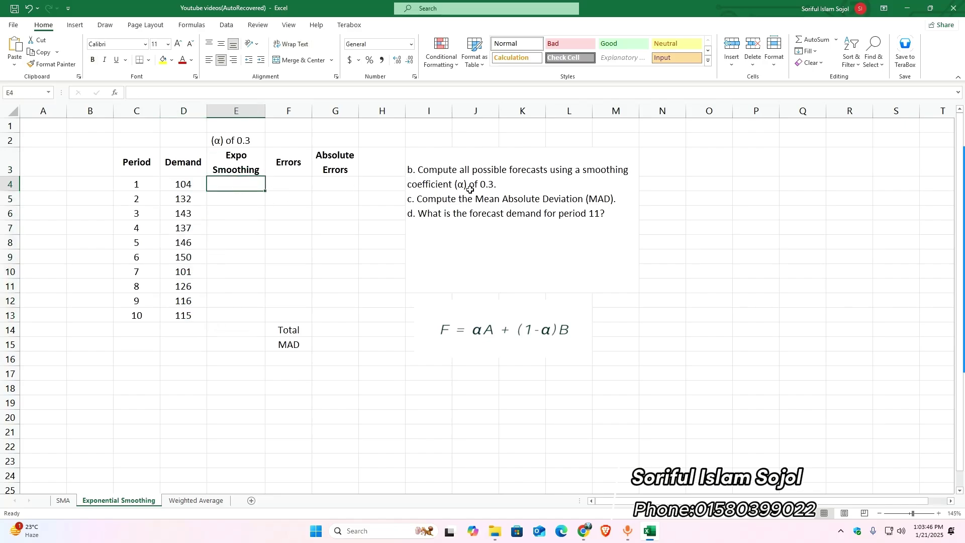
pyautogui.doubleClick(240, 183)
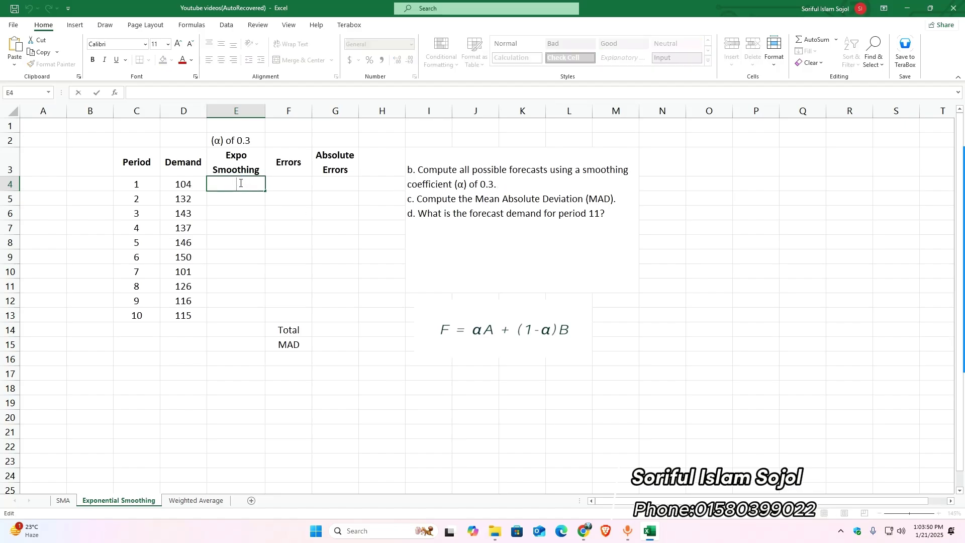
pyautogui.write('-')
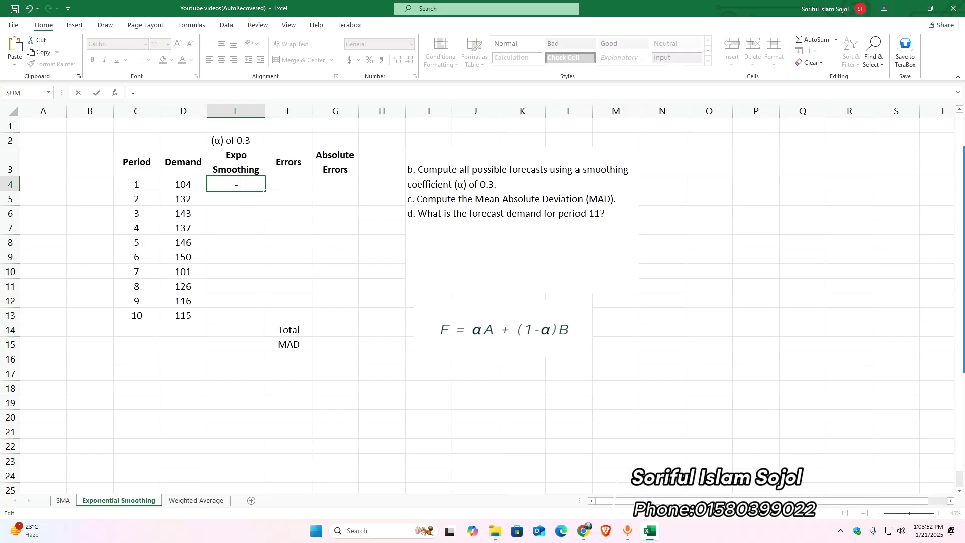
pyautogui.click(232, 199)
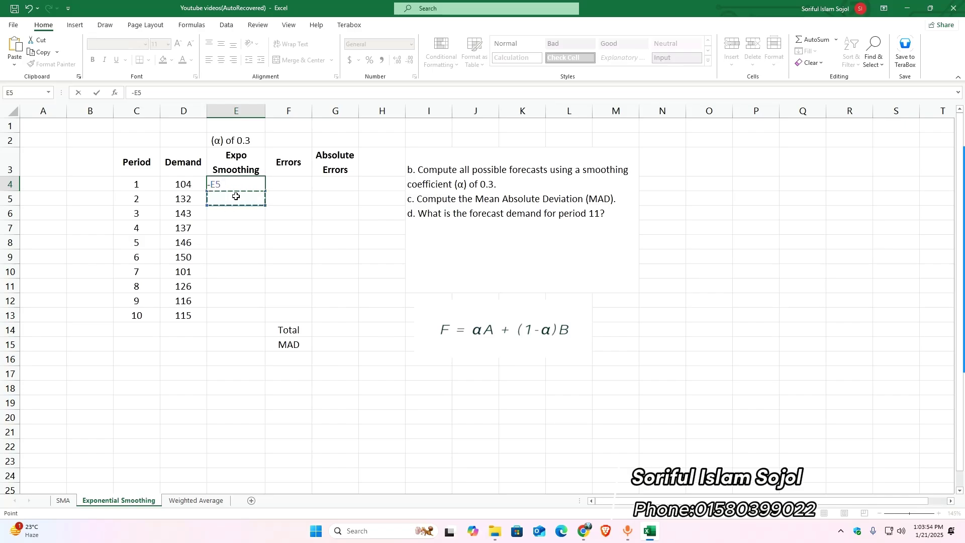
pyautogui.press('BackSpace')
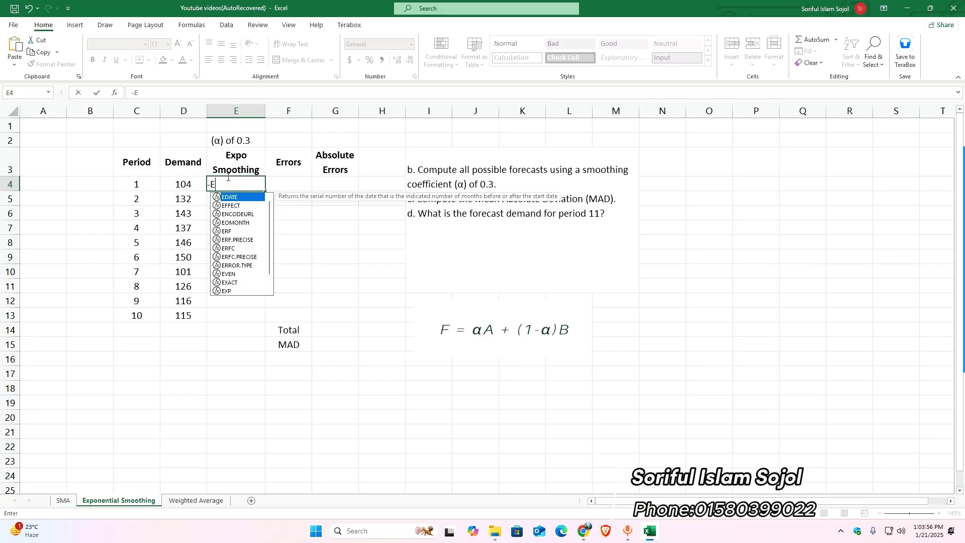
pyautogui.press('BackSpace')
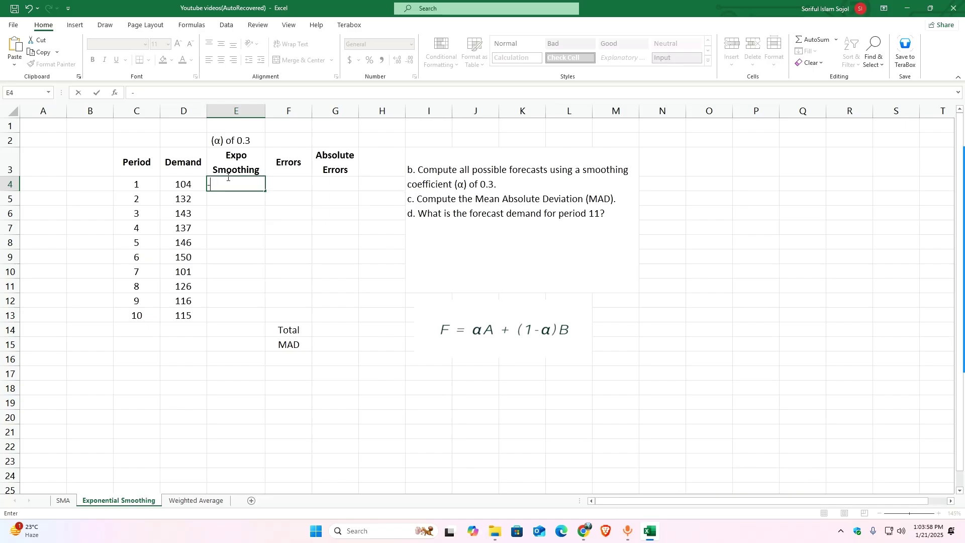
pyautogui.press('Return')
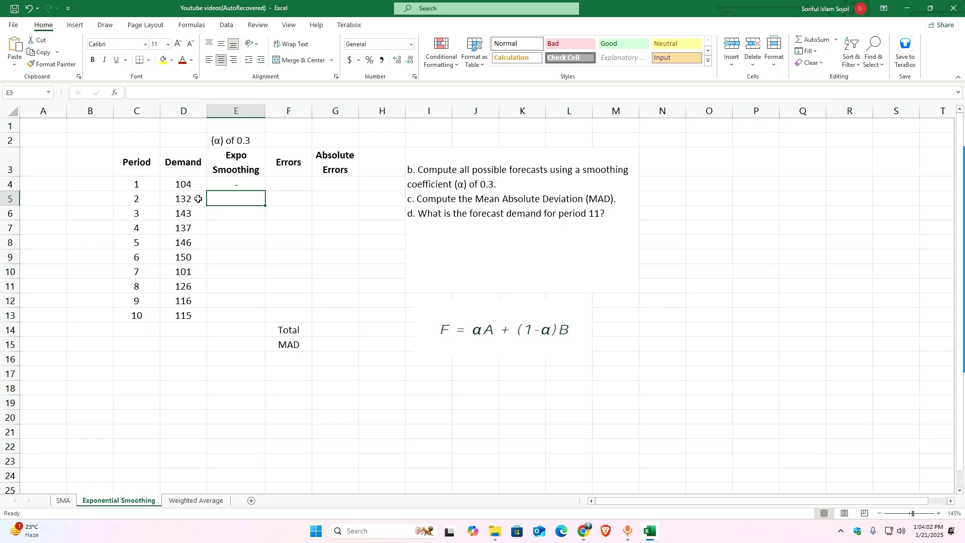
# Enter 104, the period 1 demand, in E5 as the exponential smoothing forecast for period 2.
pyautogui.click(182, 182)
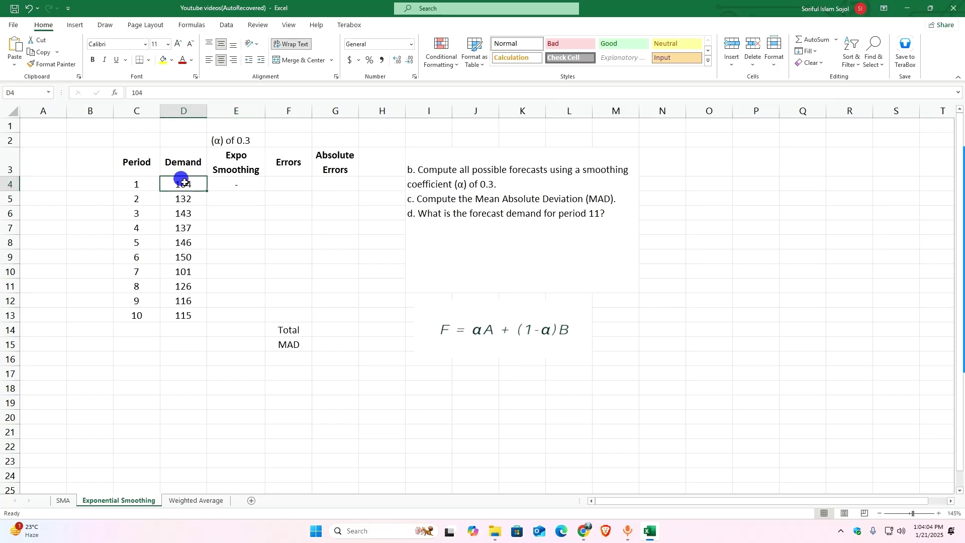
pyautogui.doubleClick(234, 198)
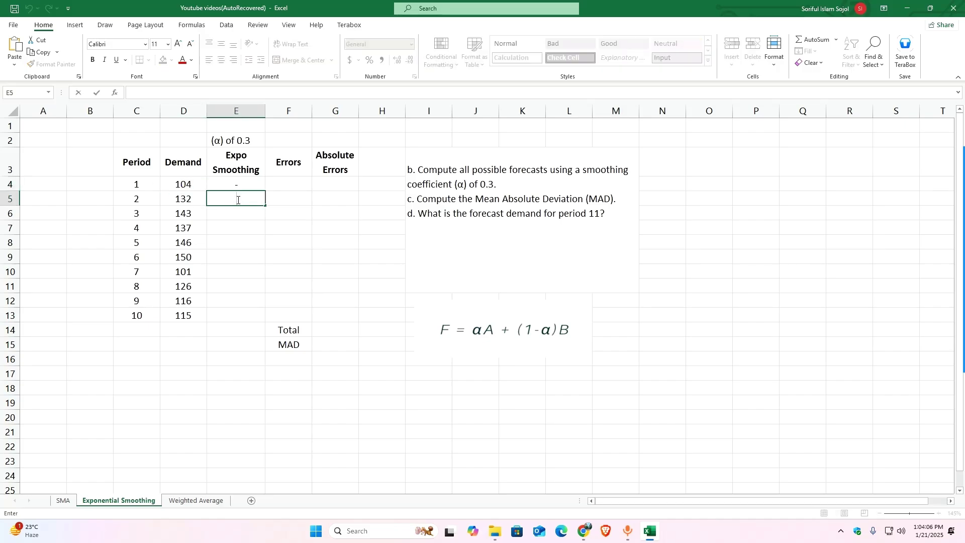
pyautogui.write('104')
pyautogui.click(80, 225)
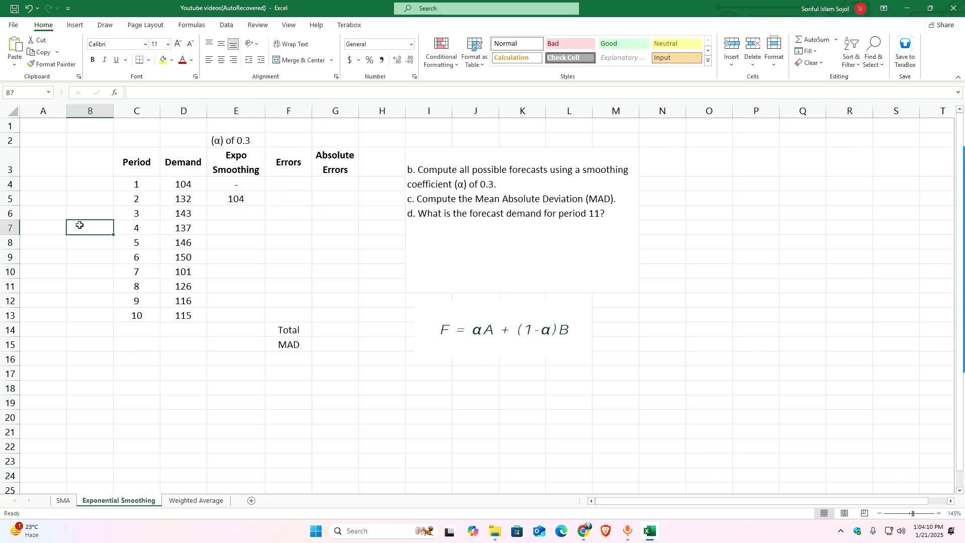
pyautogui.click(281, 233)
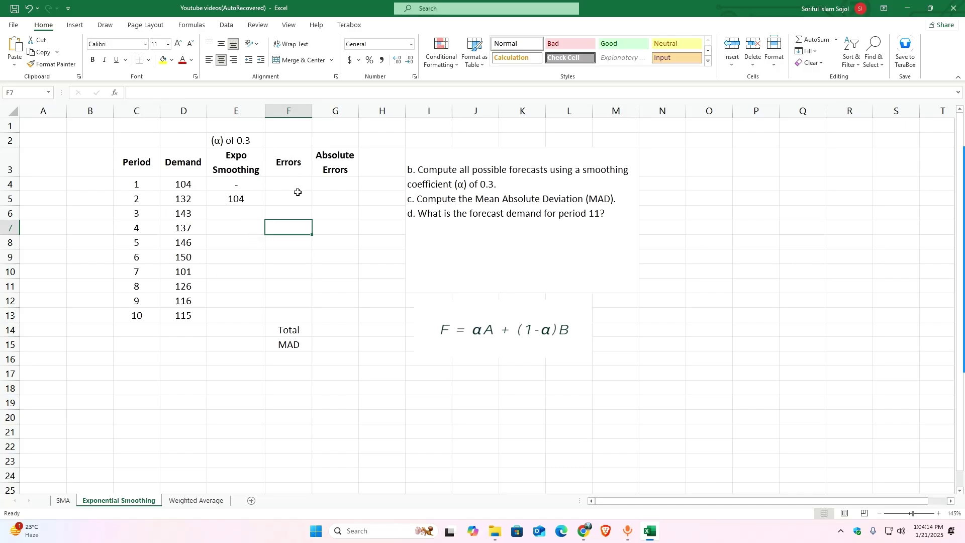
# Enter =D5*.3+E5*.7 in E6 as the exponential smoothing forecast for period 3.
pyautogui.click(240, 213)
pyautogui.doubleClick(241, 214)
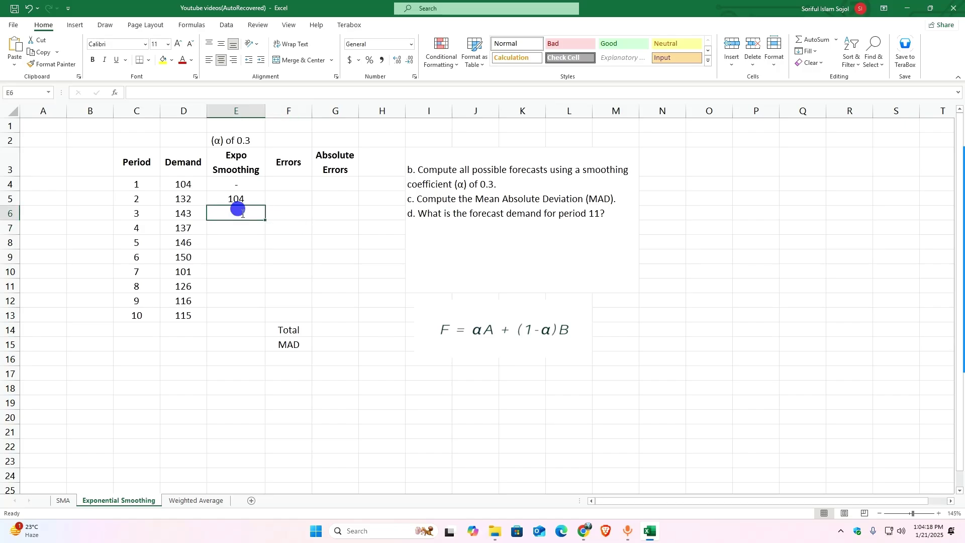
pyautogui.write('=')
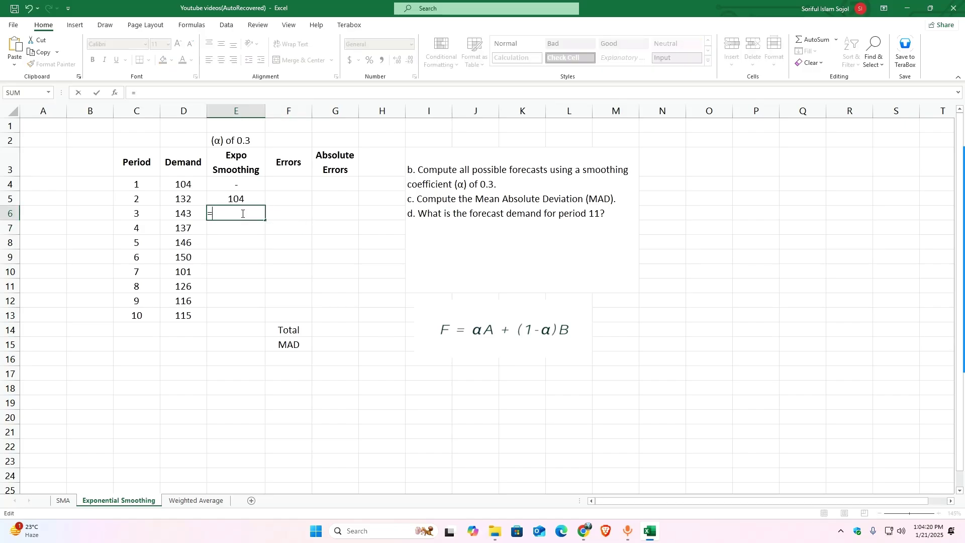
pyautogui.click(184, 200)
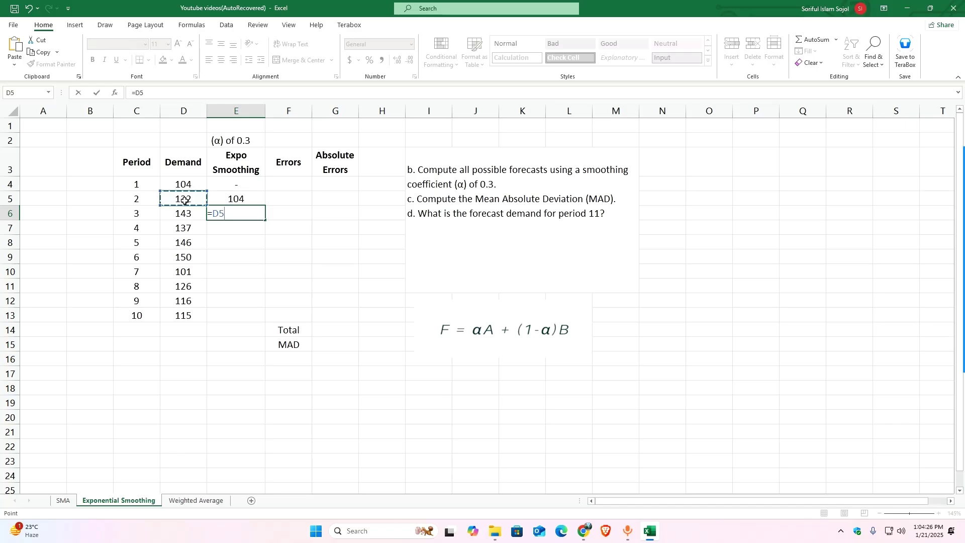
pyautogui.write('*')
pyautogui.click(245, 200)
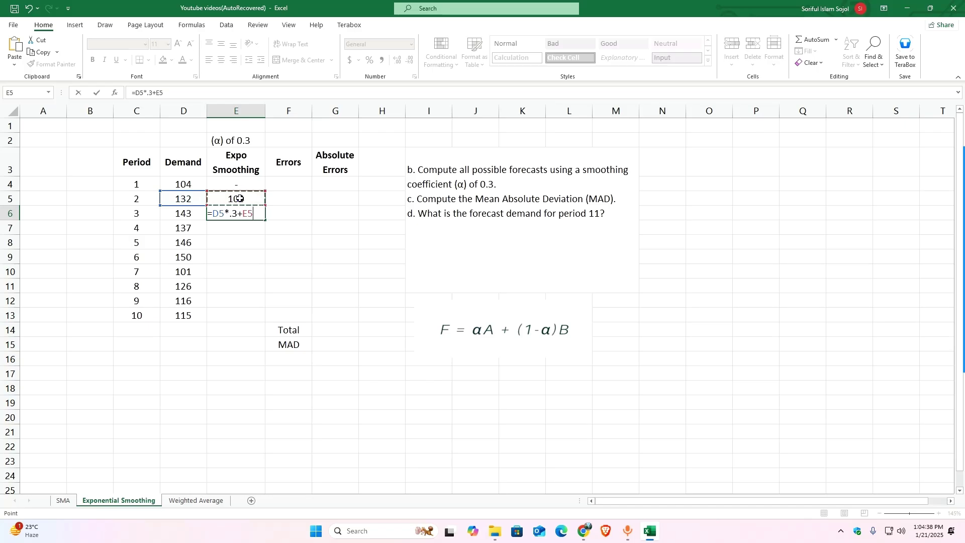
pyautogui.write('*.7')
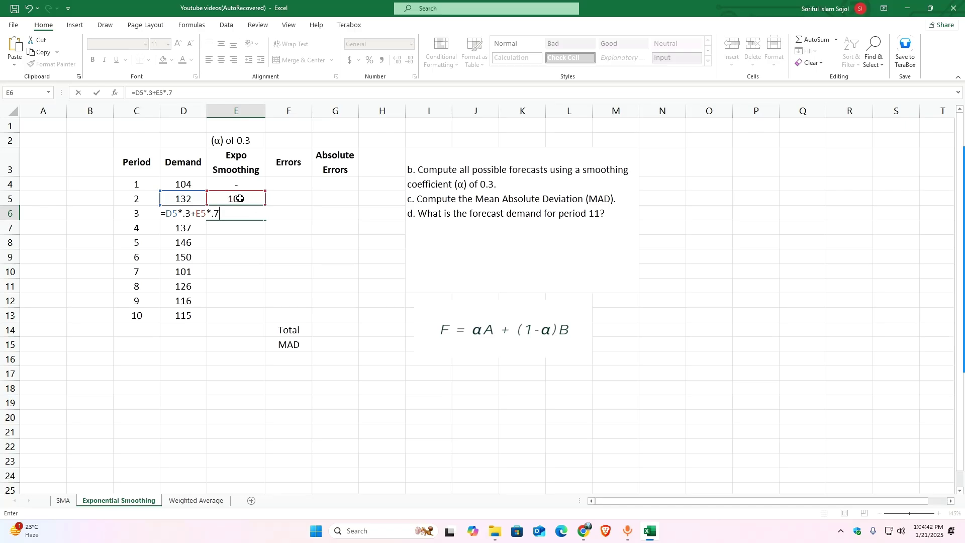
pyautogui.press('Return')
# Add the note 1-.3=.7 in A4 to show how the weight on the previous forecast is derived.
pyautogui.click(49, 187)
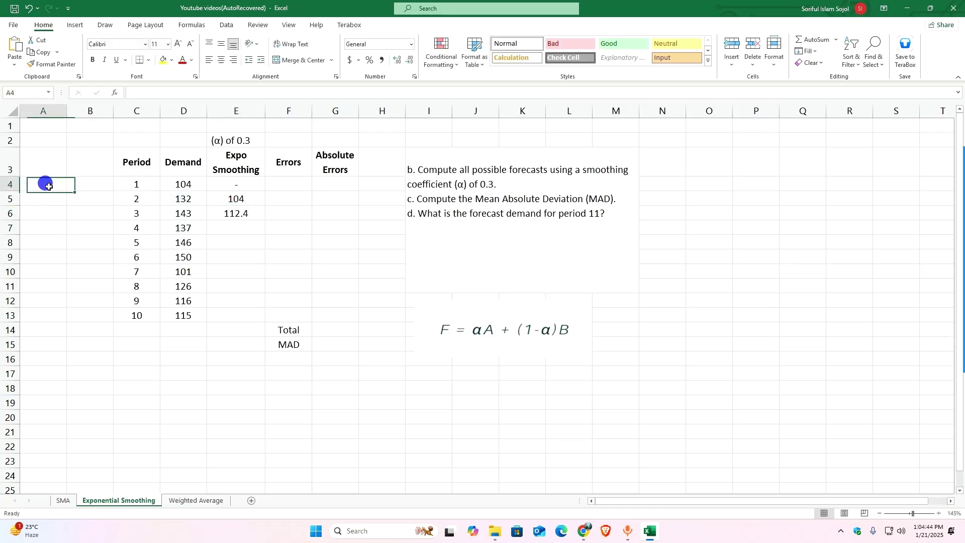
pyautogui.doubleClick(49, 186)
pyautogui.write('1-')
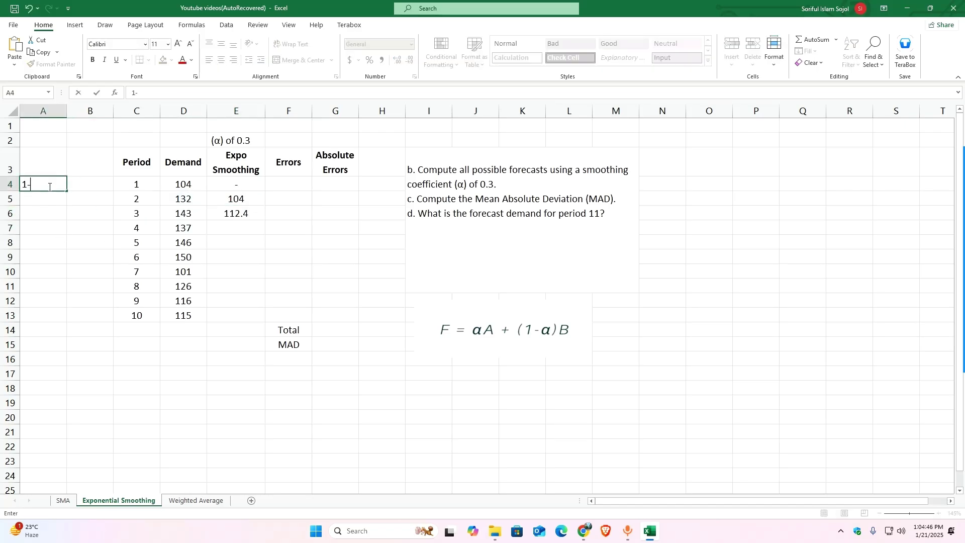
pyautogui.write('.3')
pyautogui.press('Return')
pyautogui.click(49, 186)
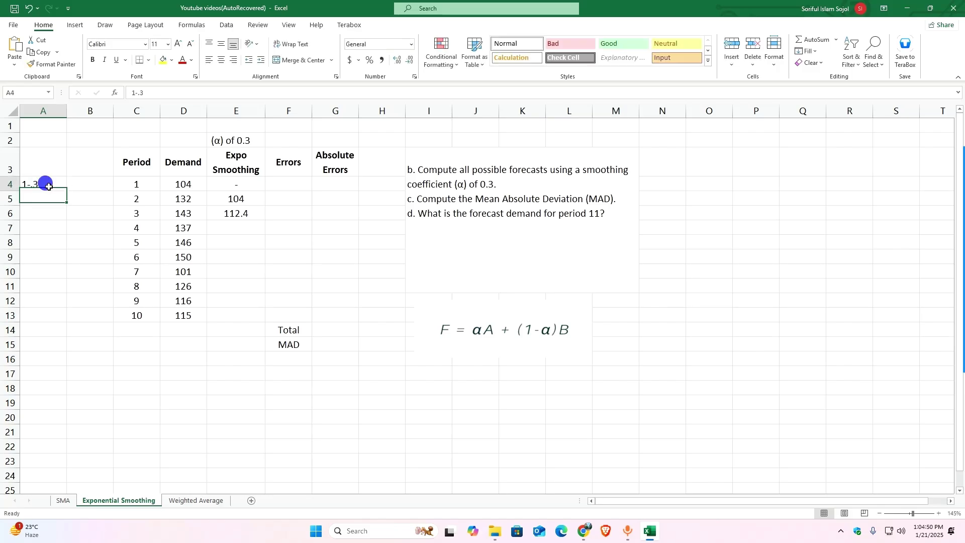
pyautogui.doubleClick(49, 187)
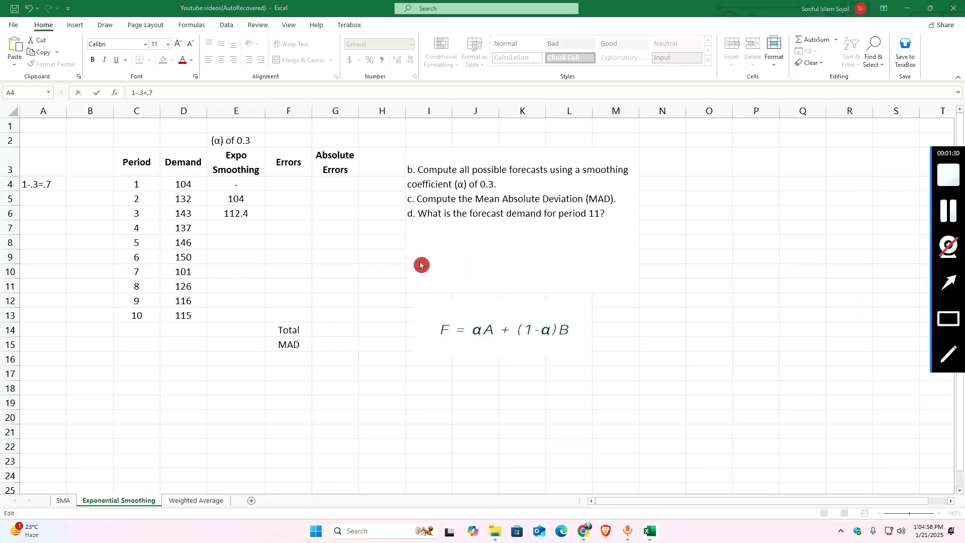
pyautogui.moveTo(159, 195); pyautogui.dragTo(199, 206)
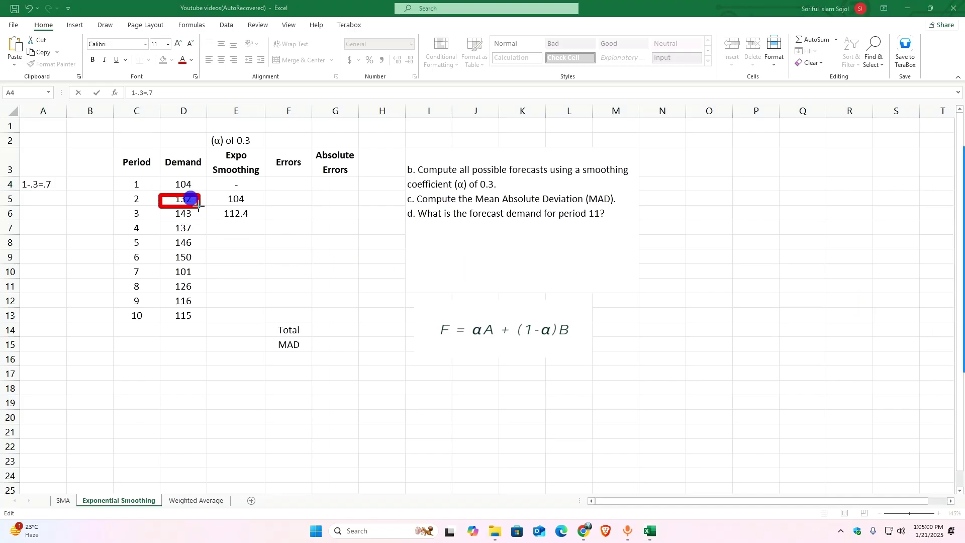
pyautogui.click(219, 138)
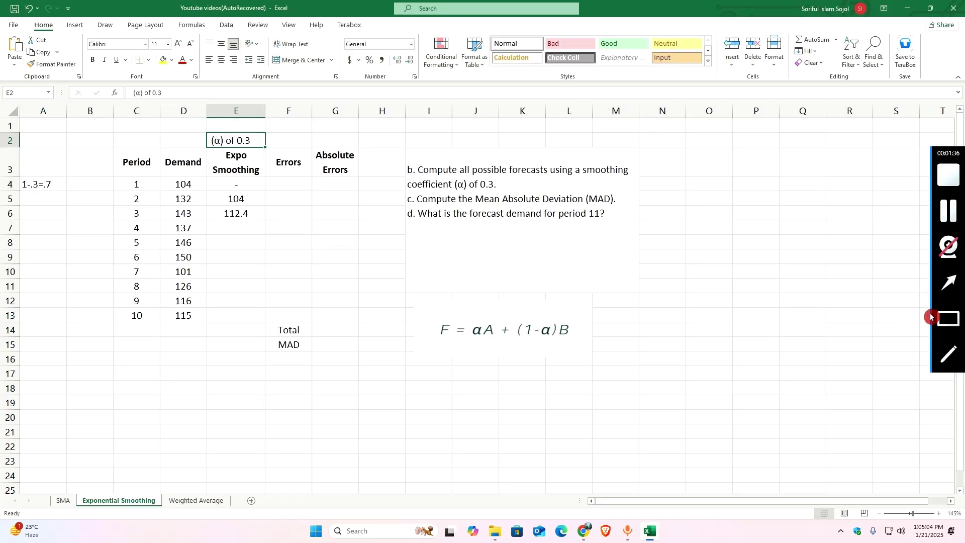
pyautogui.click(945, 318)
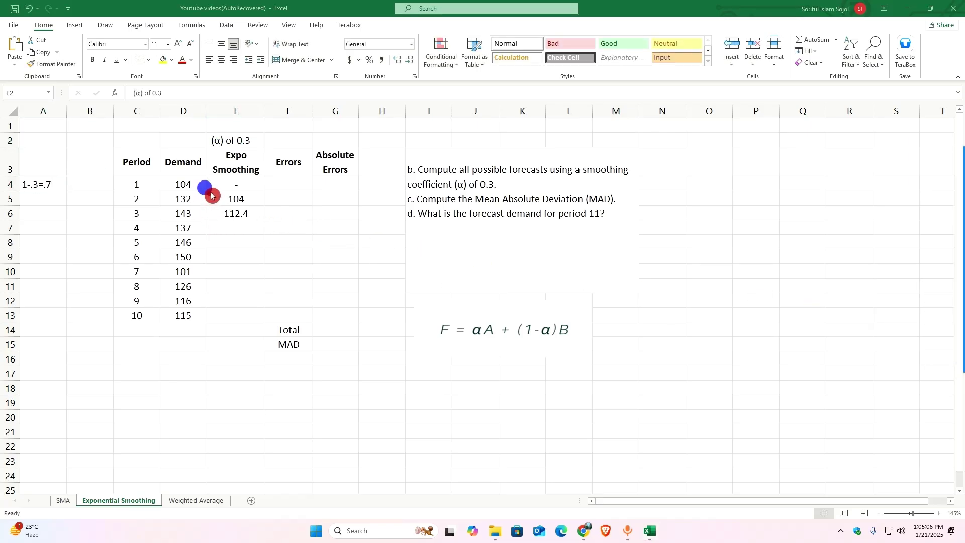
pyautogui.moveTo(207, 193); pyautogui.dragTo(259, 208)
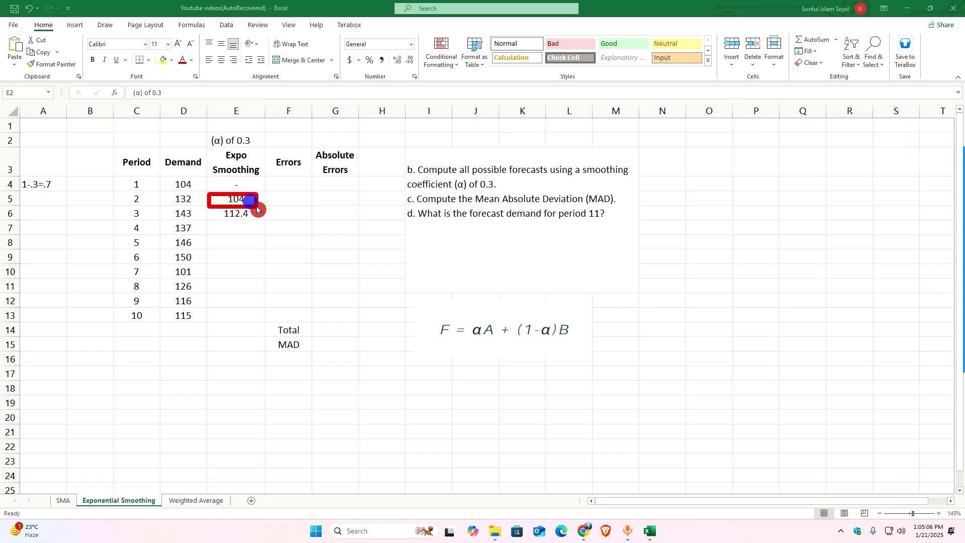
pyautogui.click(40, 184)
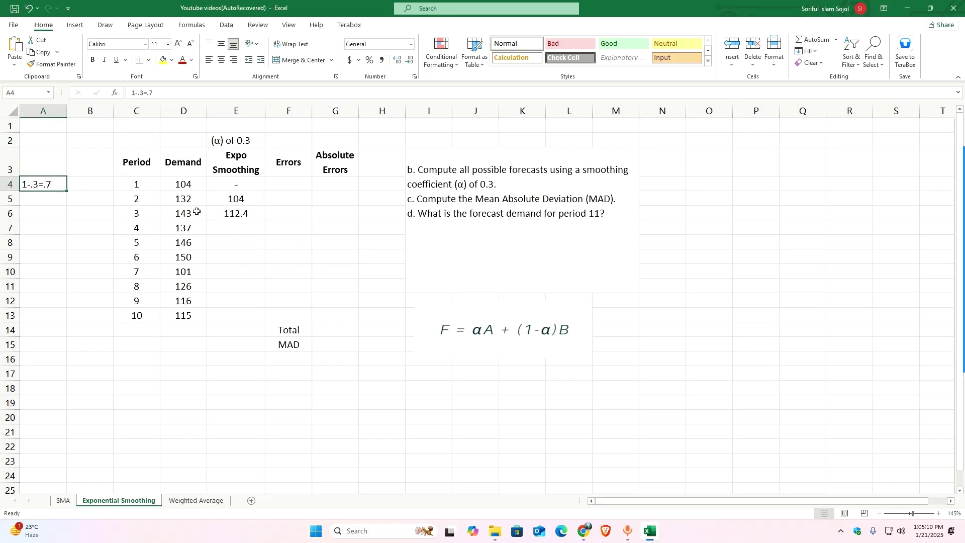
# Fill the E6 forecast formula down through E14 to cover periods 4 to 11.
pyautogui.click(222, 214)
pyautogui.click(190, 212)
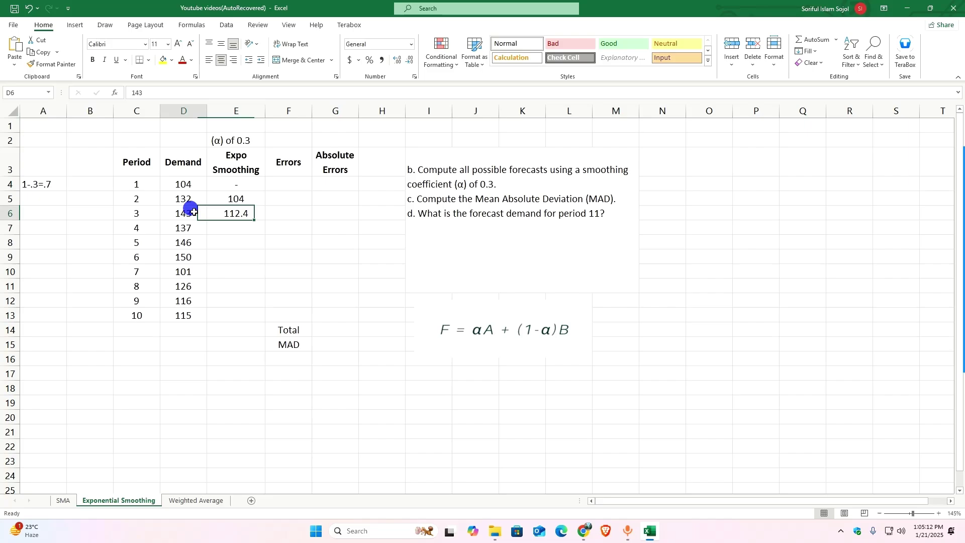
pyautogui.click(228, 213)
pyautogui.moveTo(261, 216); pyautogui.dragTo(274, 331)
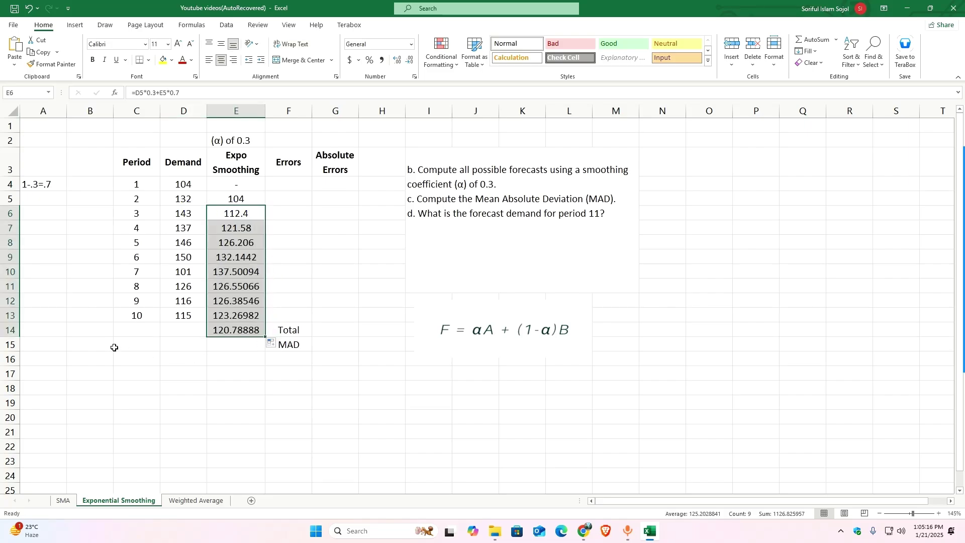
# Enter 11 in C14 to label the next forecast period.
pyautogui.click(126, 335)
pyautogui.click(126, 334)
pyautogui.doubleClick(136, 330)
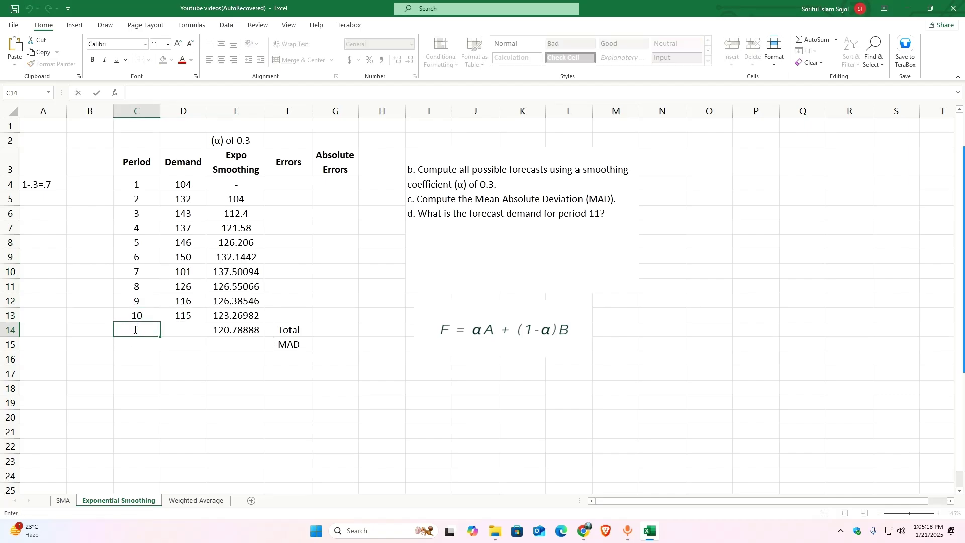
pyautogui.write('11')
pyautogui.click(150, 419)
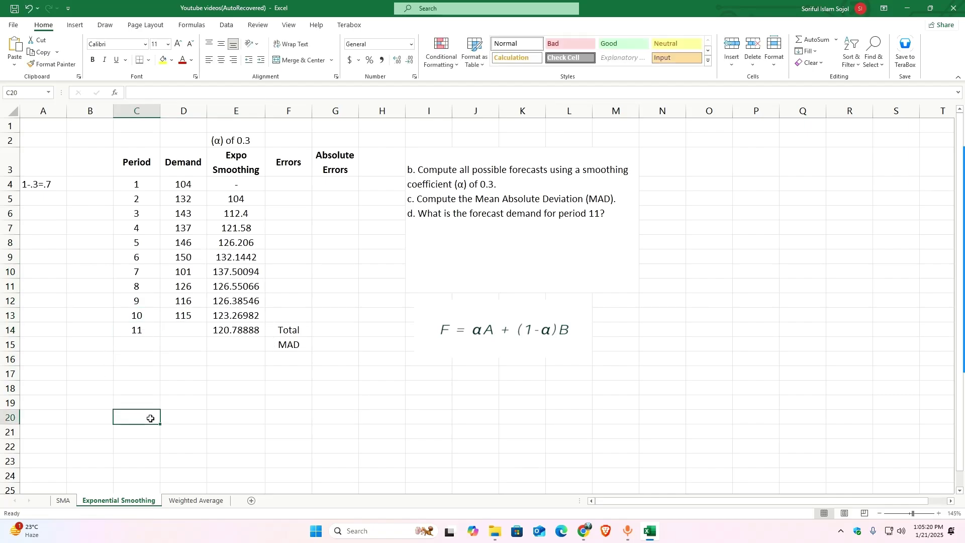
# Format the exponential smoothing forecasts in E5:E14 as numbers with two decimal places.
pyautogui.moveTo(232, 198); pyautogui.dragTo(245, 331)
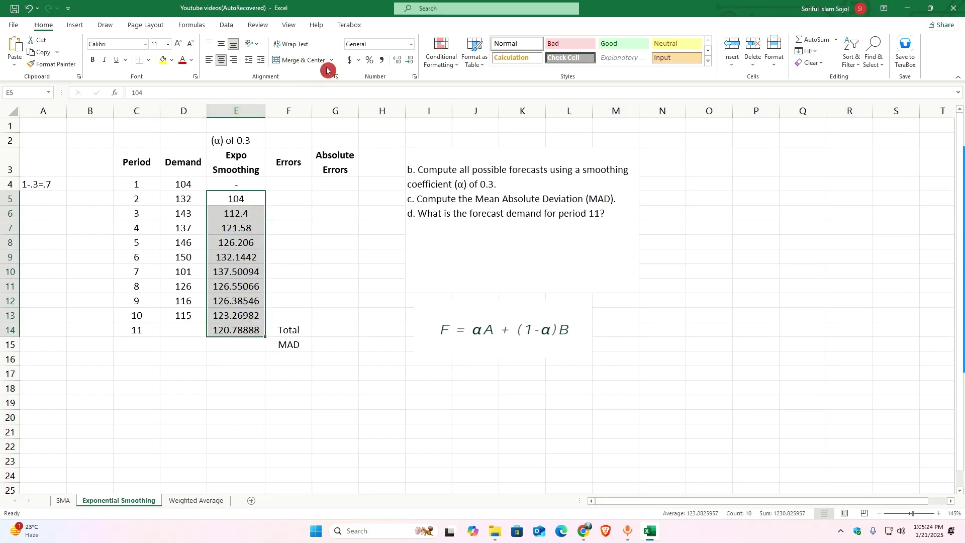
pyautogui.click(397, 60)
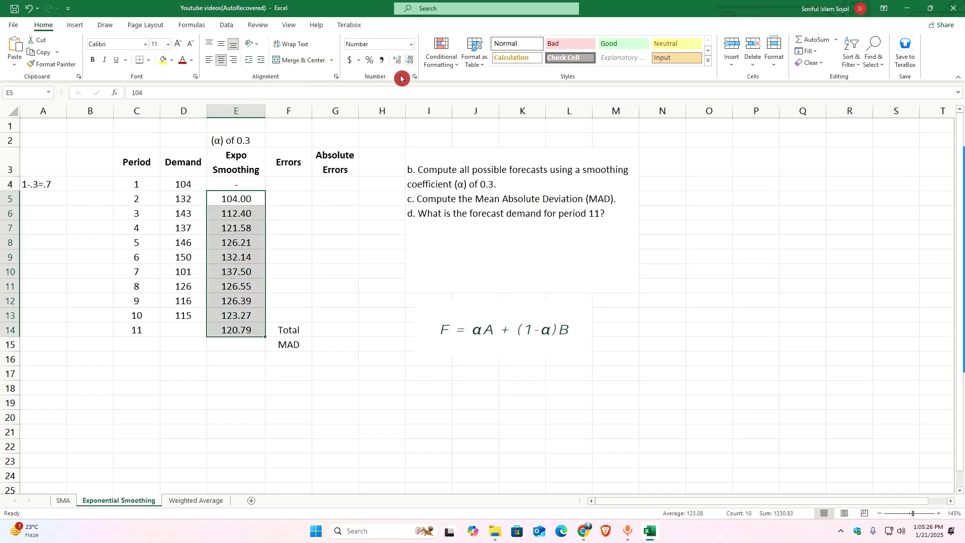
pyautogui.click(250, 314)
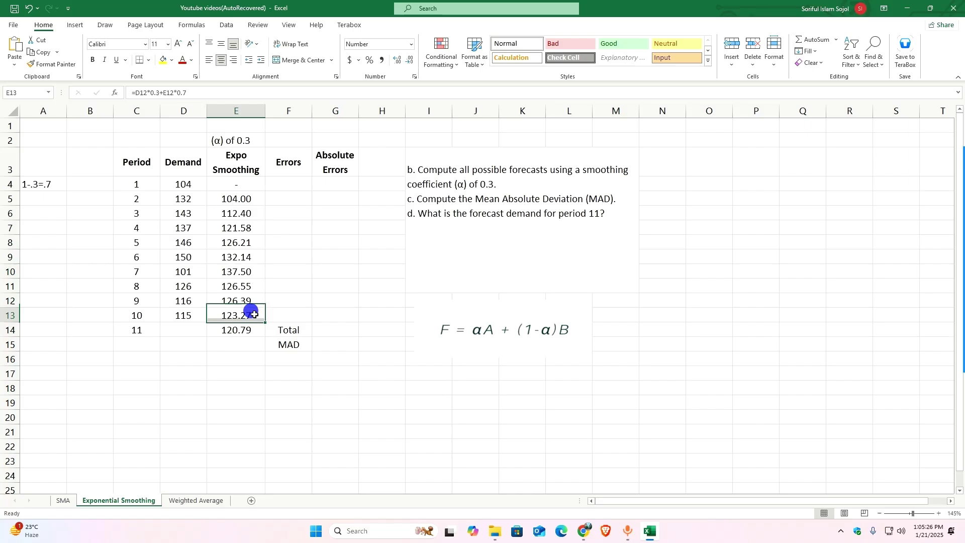
pyautogui.click(181, 361)
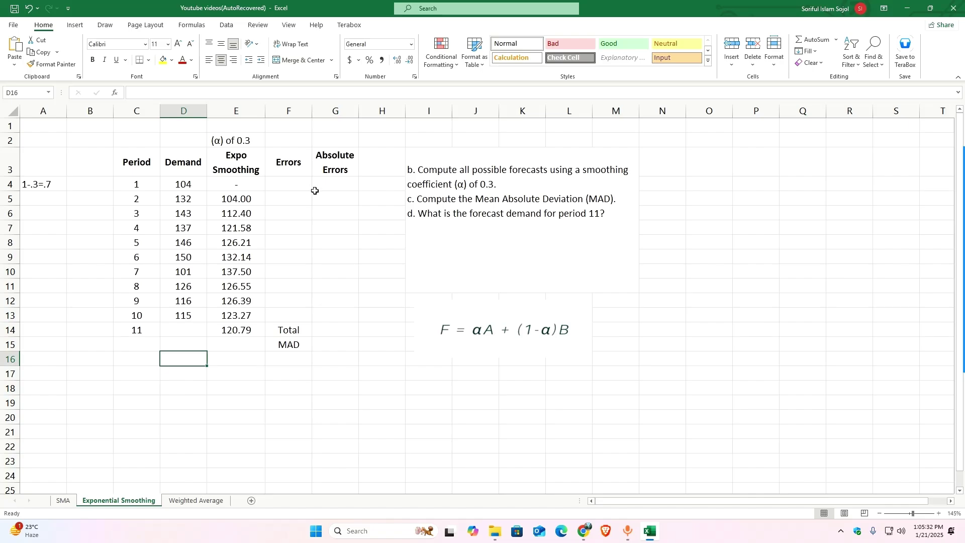
pyautogui.click(190, 197)
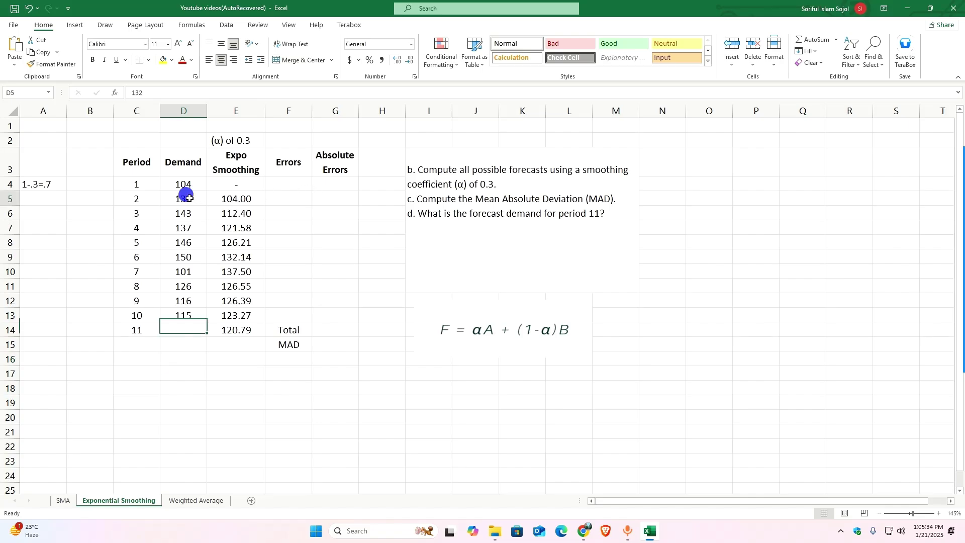
pyautogui.click(230, 196)
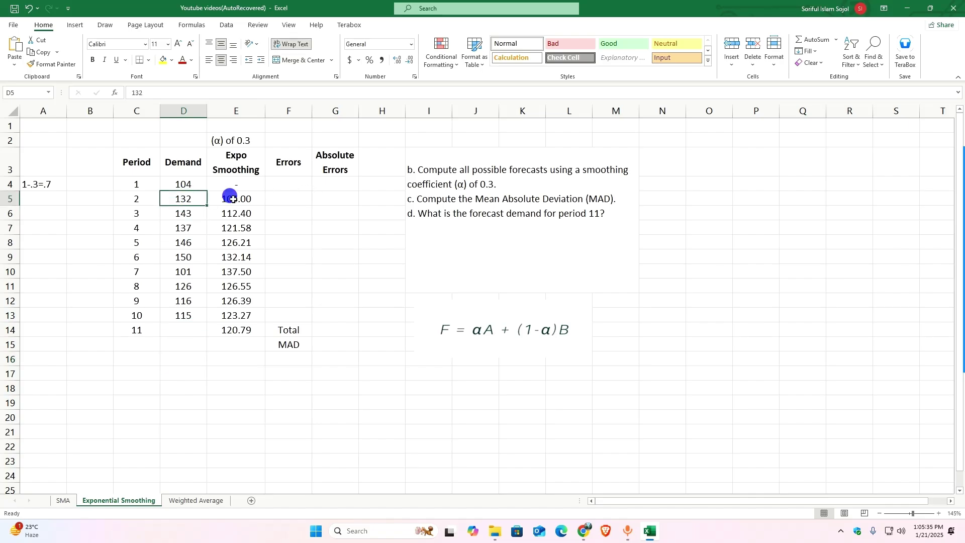
pyautogui.click(186, 195)
pyautogui.click(226, 196)
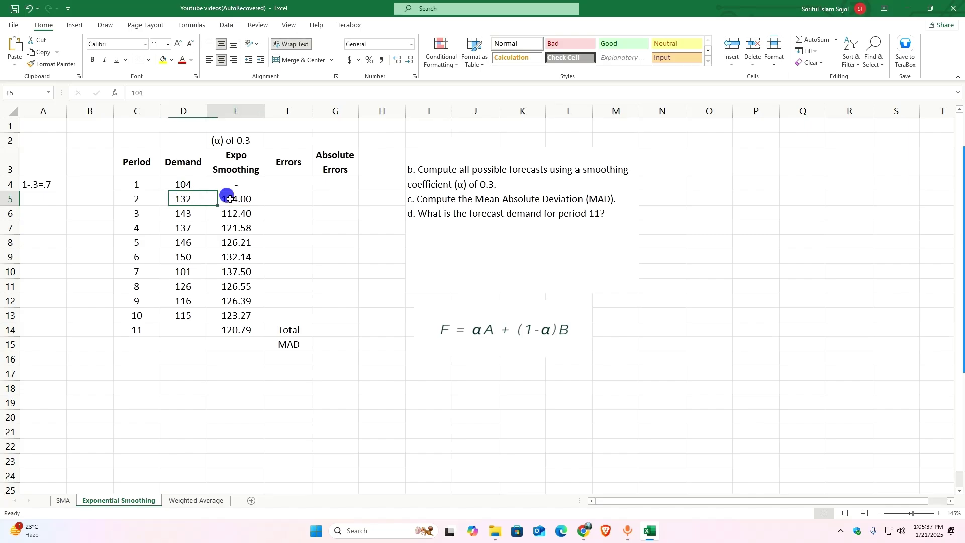
# Enter =D5-E5 in F5 as the period 2 error and fill the formula down to F13.
pyautogui.click(287, 198)
pyautogui.click(286, 198)
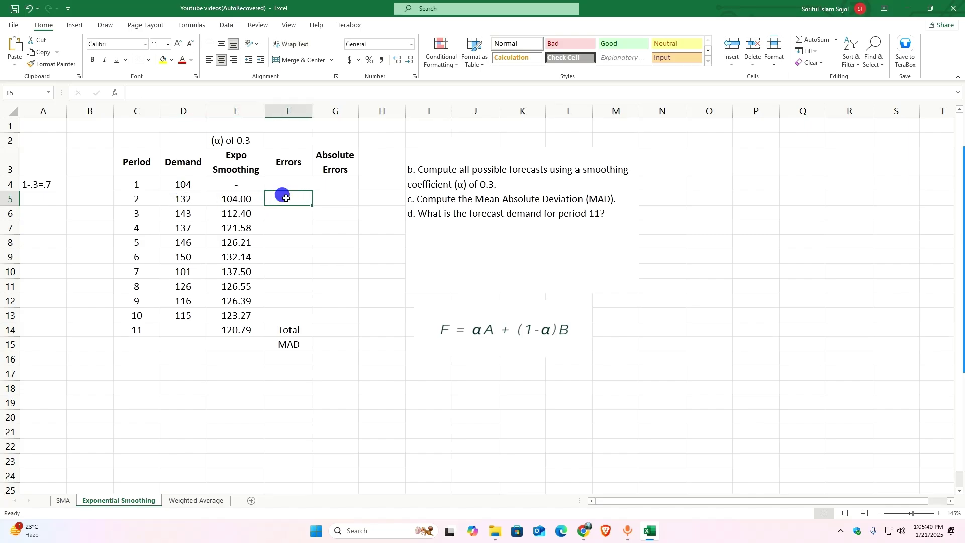
pyautogui.doubleClick(286, 198)
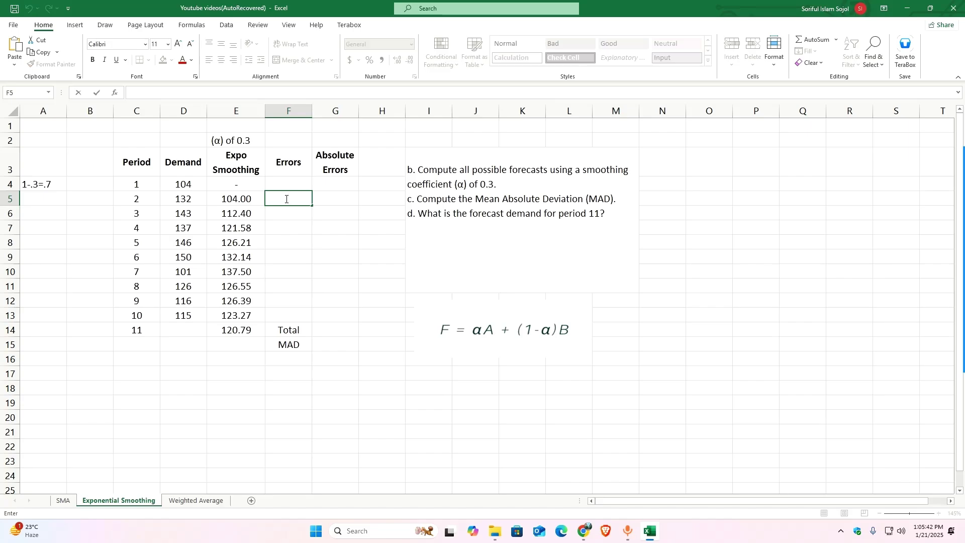
pyautogui.write('=')
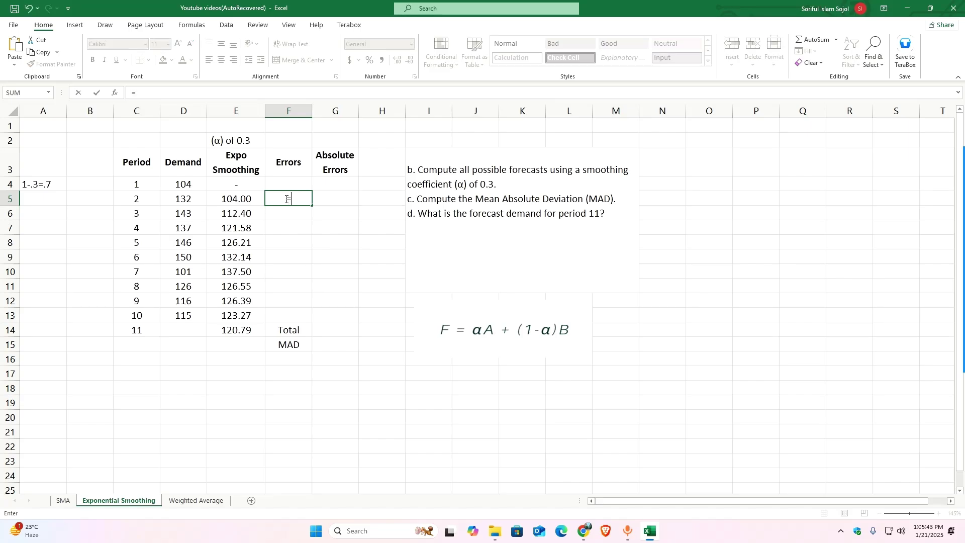
pyautogui.click(184, 198)
pyautogui.write('-')
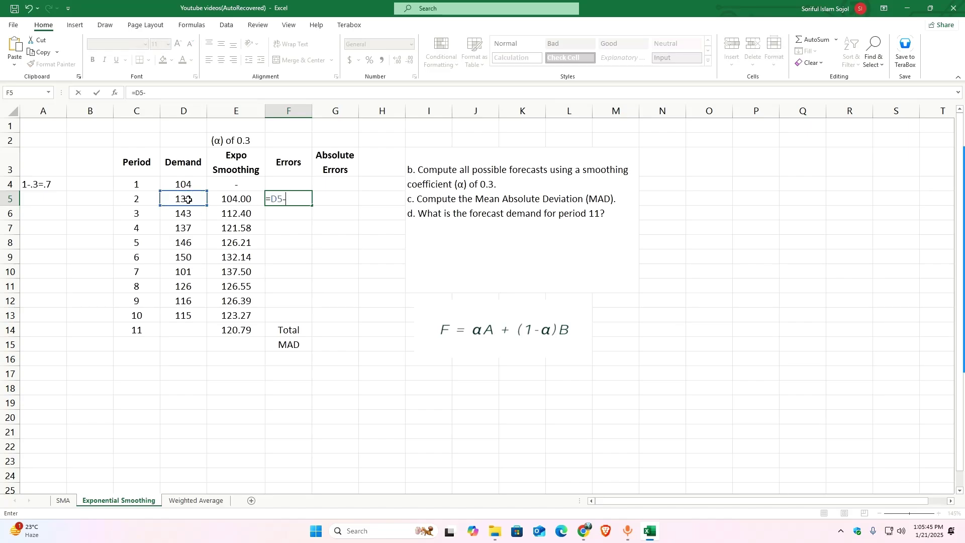
pyautogui.click(251, 199)
pyautogui.press('Return')
pyautogui.click(290, 197)
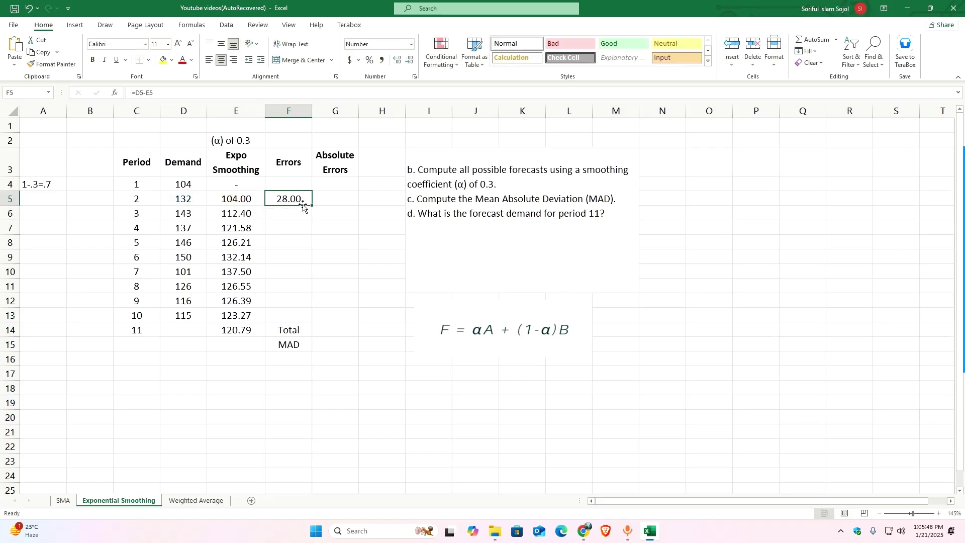
pyautogui.moveTo(312, 204); pyautogui.dragTo(302, 320)
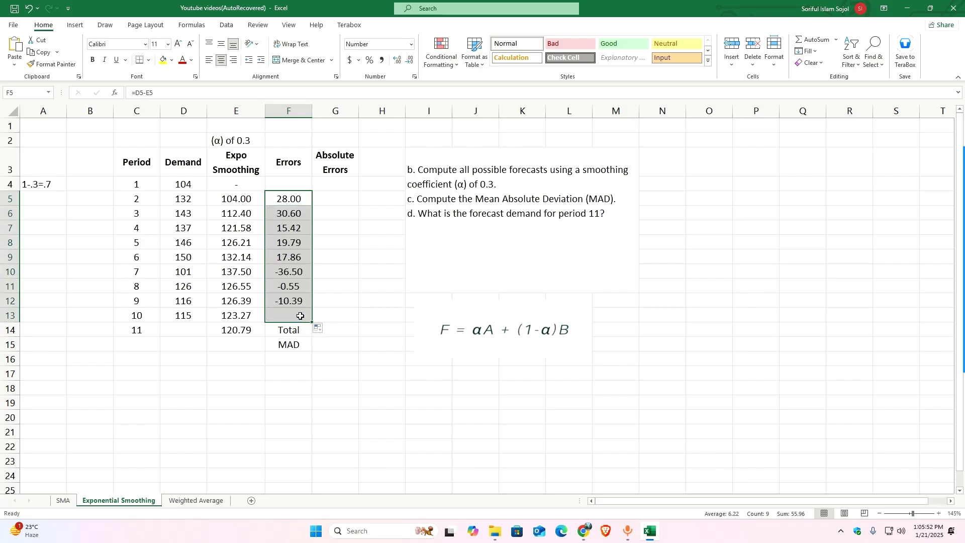
# Enter =ABS(F5) in G5 as the period 2 absolute error and fill the formula down to G13.
pyautogui.click(334, 200)
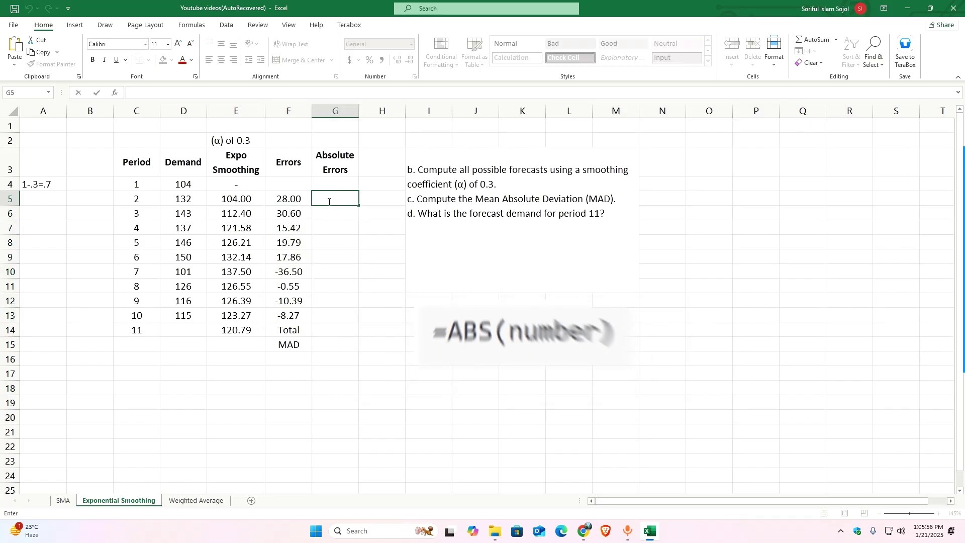
pyautogui.write('=abs')
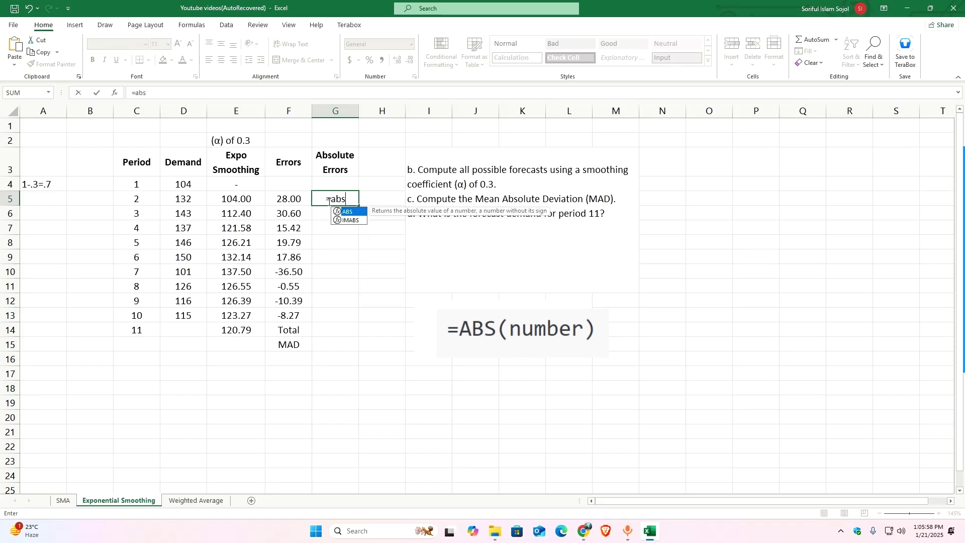
pyautogui.press('Tab')
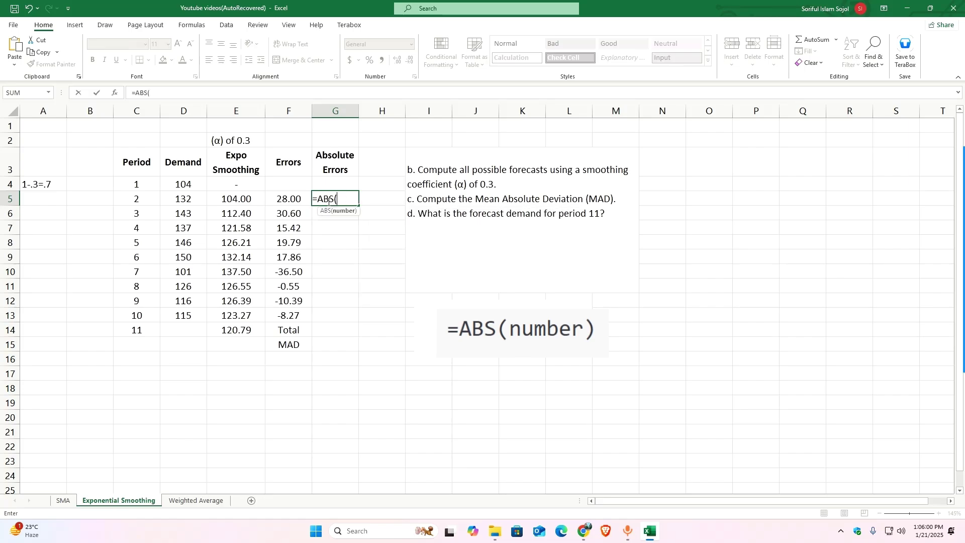
pyautogui.click(301, 199)
pyautogui.press('Return')
pyautogui.click(356, 201)
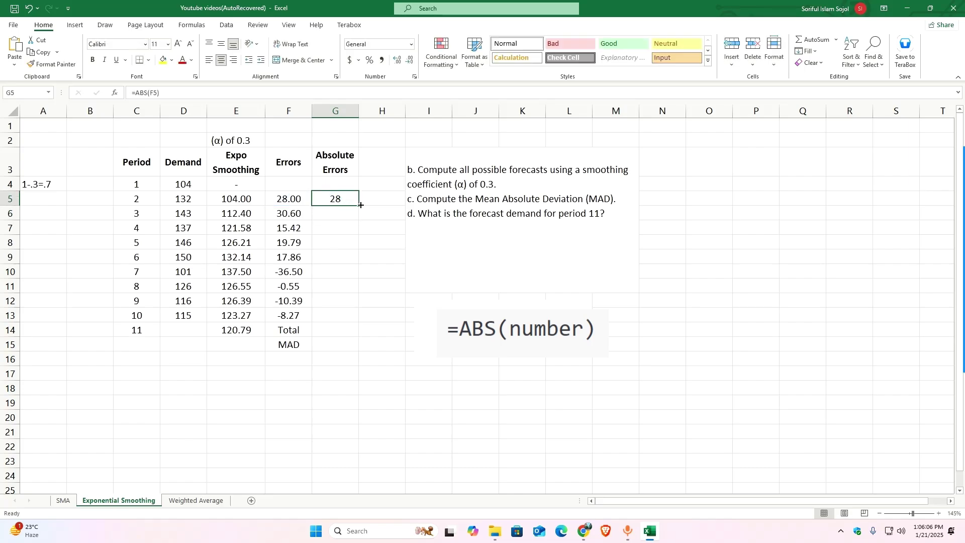
pyautogui.moveTo(360, 205); pyautogui.dragTo(352, 318)
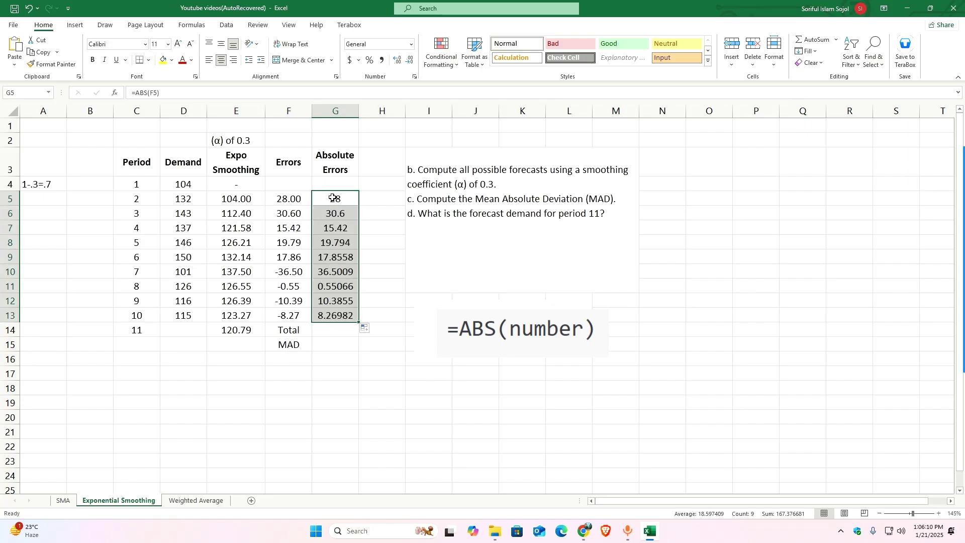
pyautogui.click(233, 345)
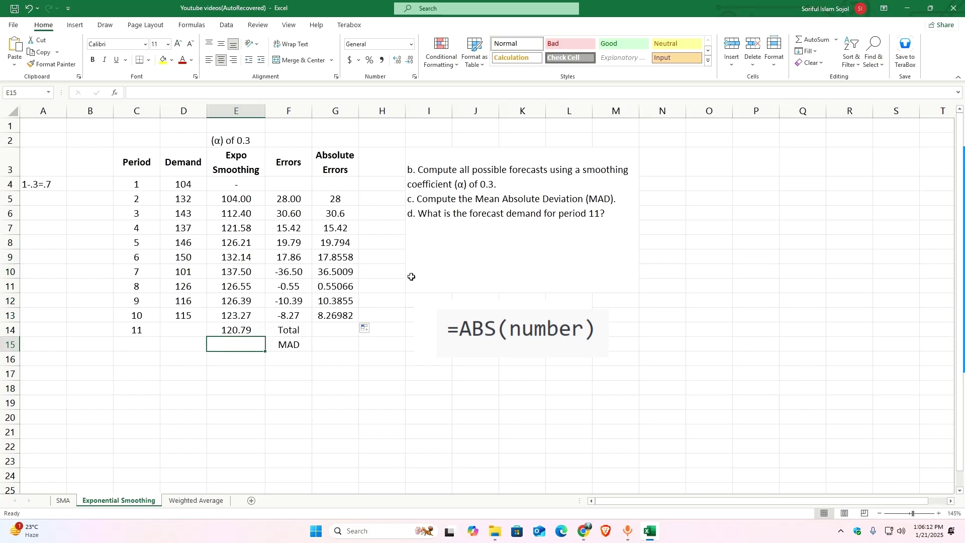
pyautogui.click(369, 226)
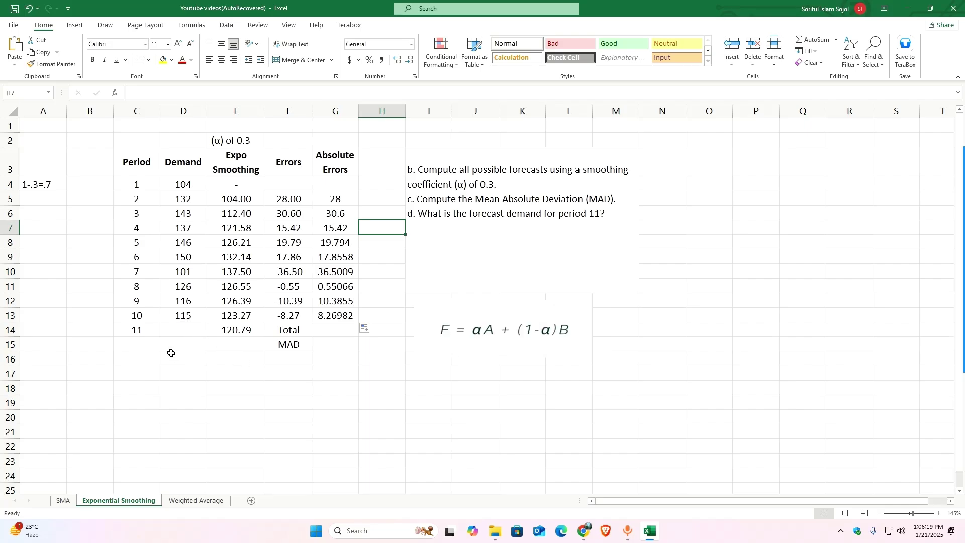
pyautogui.click(223, 336)
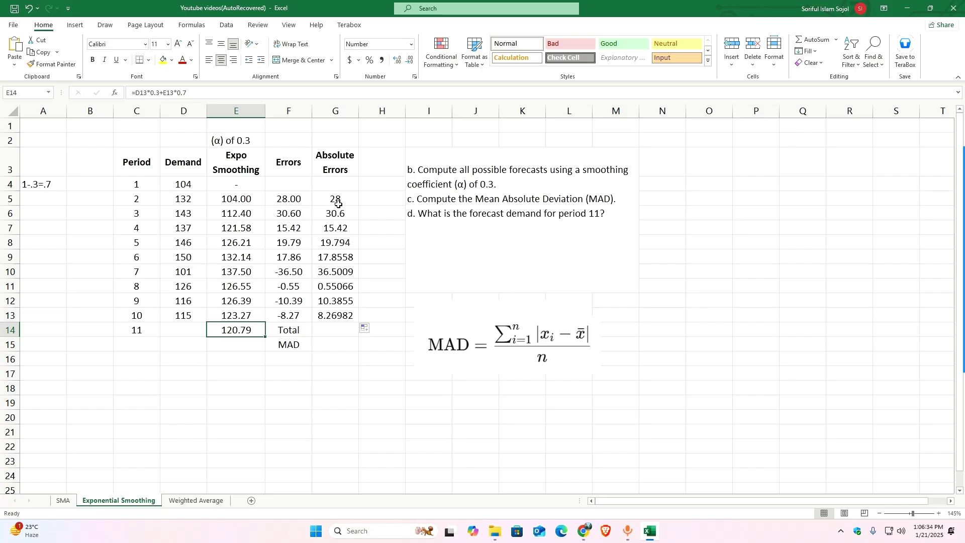
# Total the absolute errors in G14 with =SUM(G5:G13).
pyautogui.doubleClick(322, 330)
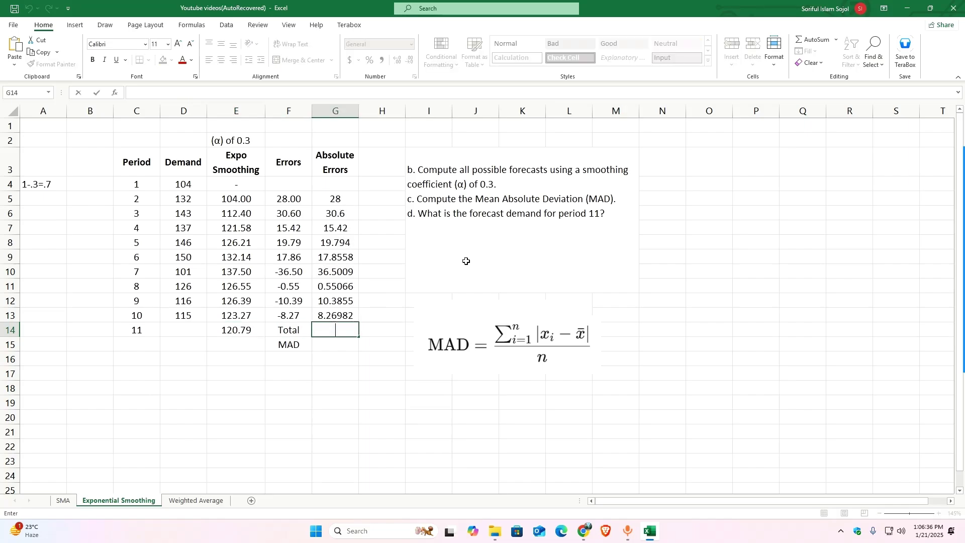
pyautogui.click(814, 46)
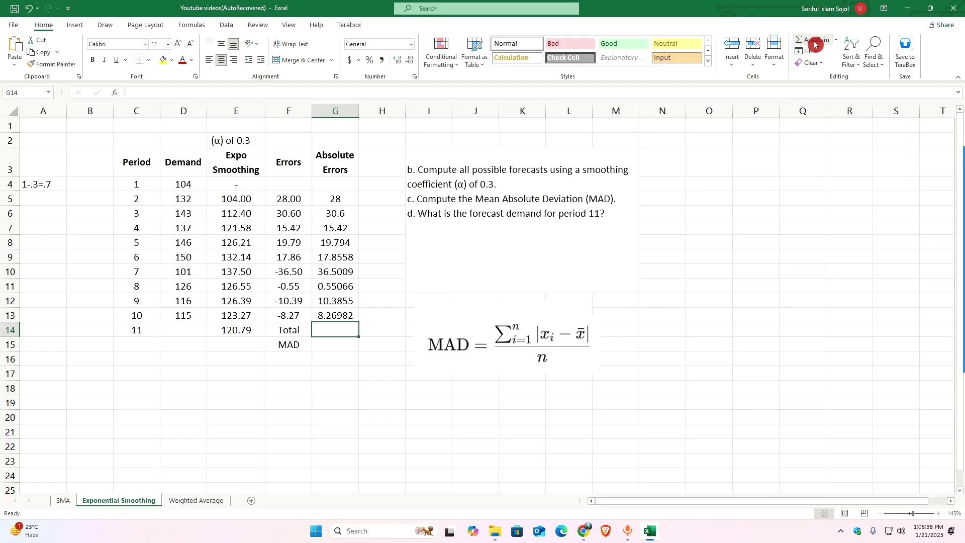
pyautogui.click(837, 40)
pyautogui.click(817, 63)
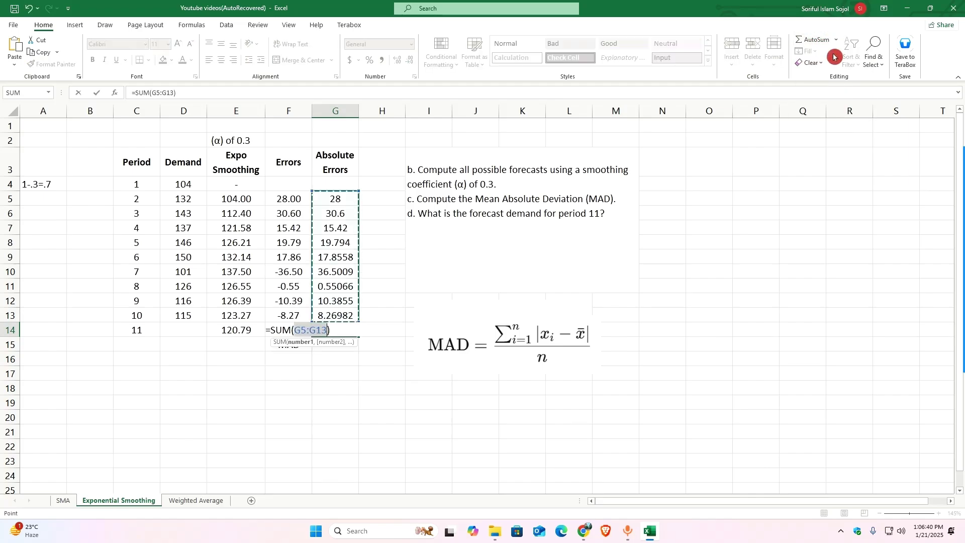
pyautogui.press('Return')
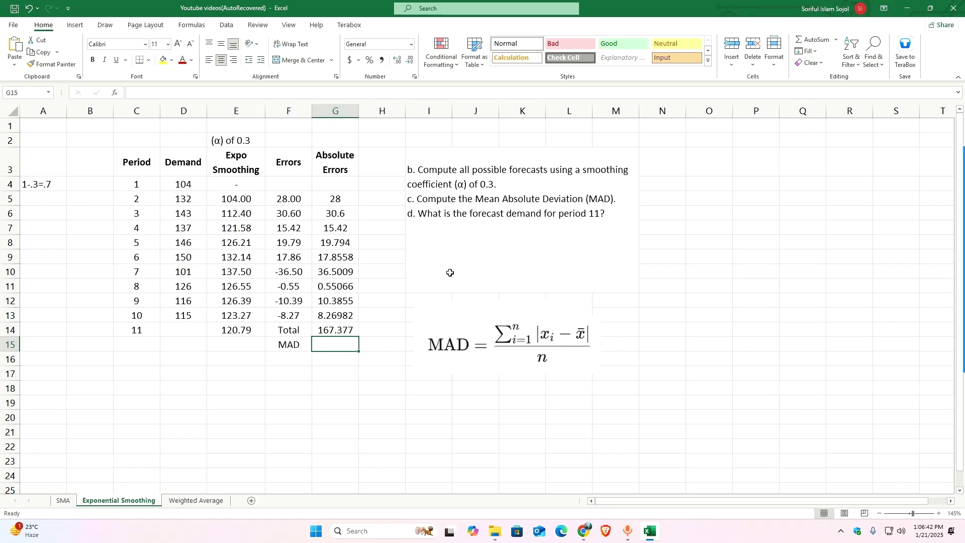
pyautogui.doubleClick(336, 342)
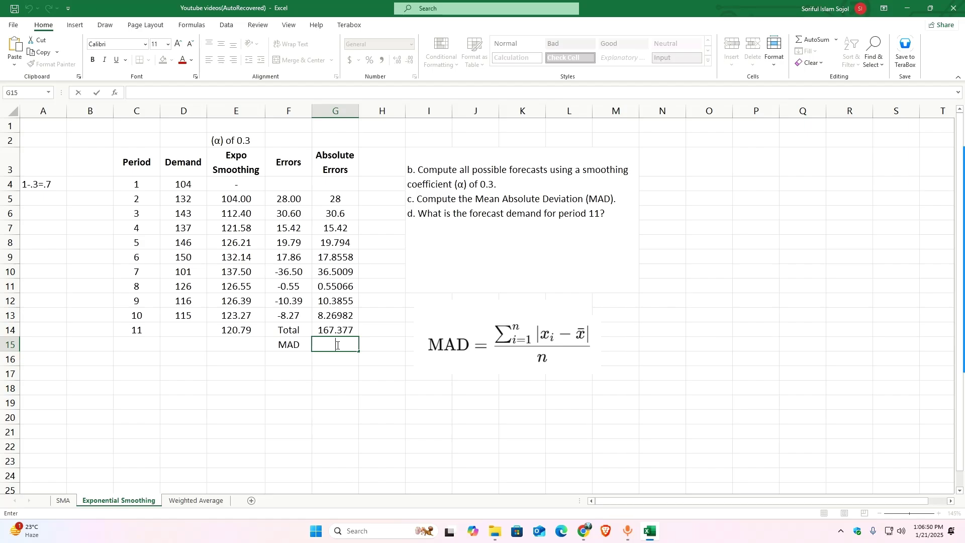
pyautogui.click(837, 39)
pyautogui.press('Escape')
pyautogui.press('Escape')
pyautogui.moveTo(334, 194); pyautogui.dragTo(328, 322)
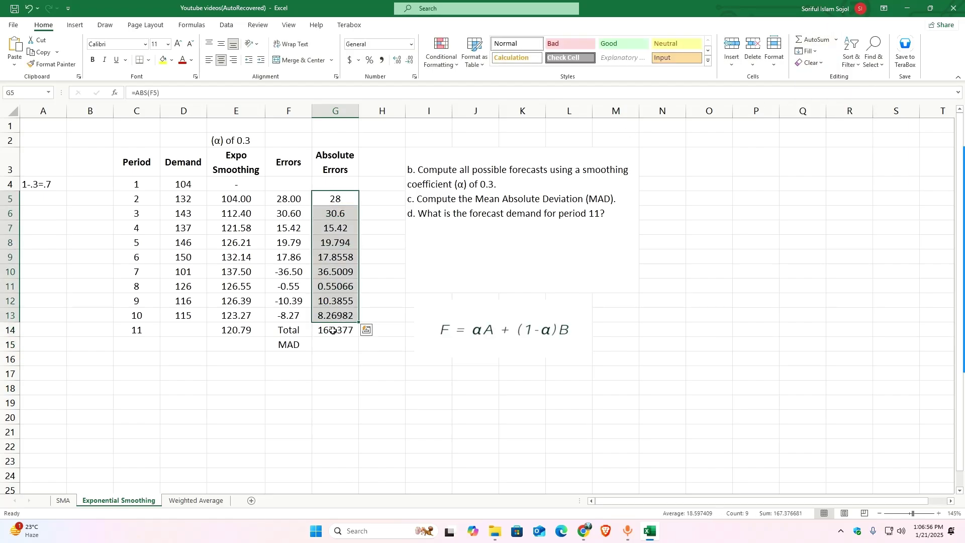
# Compute the MAD in G15 with =AVERAGE(G5:G13).
pyautogui.click(324, 344)
pyautogui.doubleClick(324, 346)
pyautogui.write('=av')
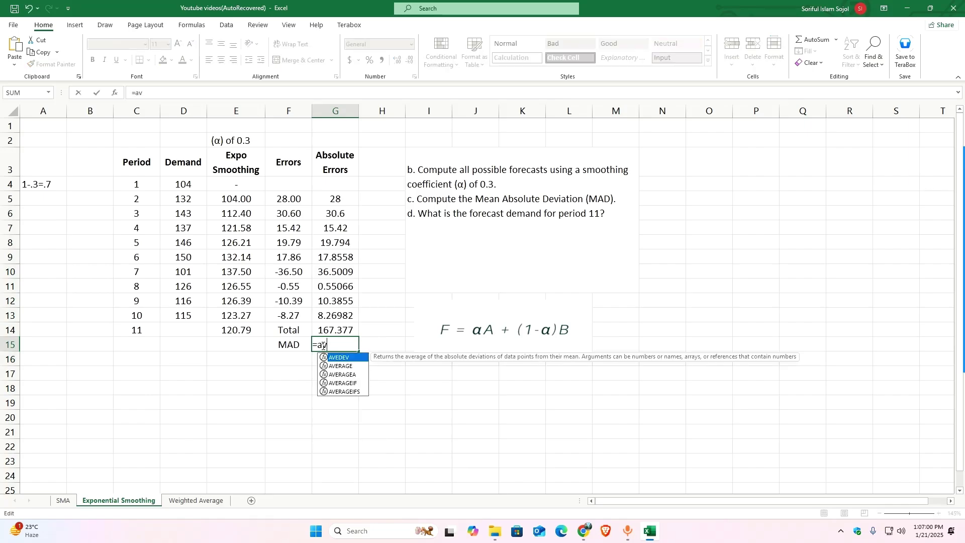
pyautogui.press('Down')
pyautogui.press('Tab')
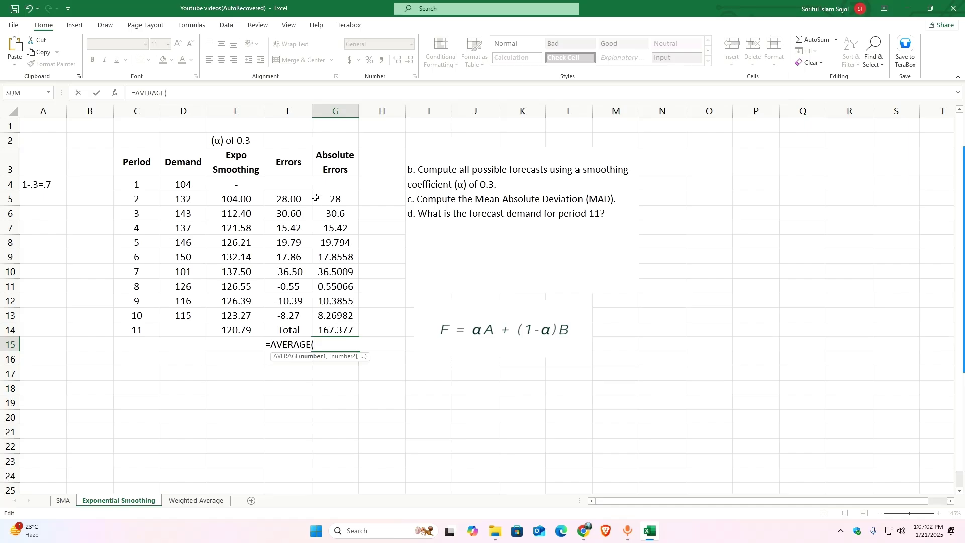
pyautogui.moveTo(324, 198); pyautogui.dragTo(329, 315)
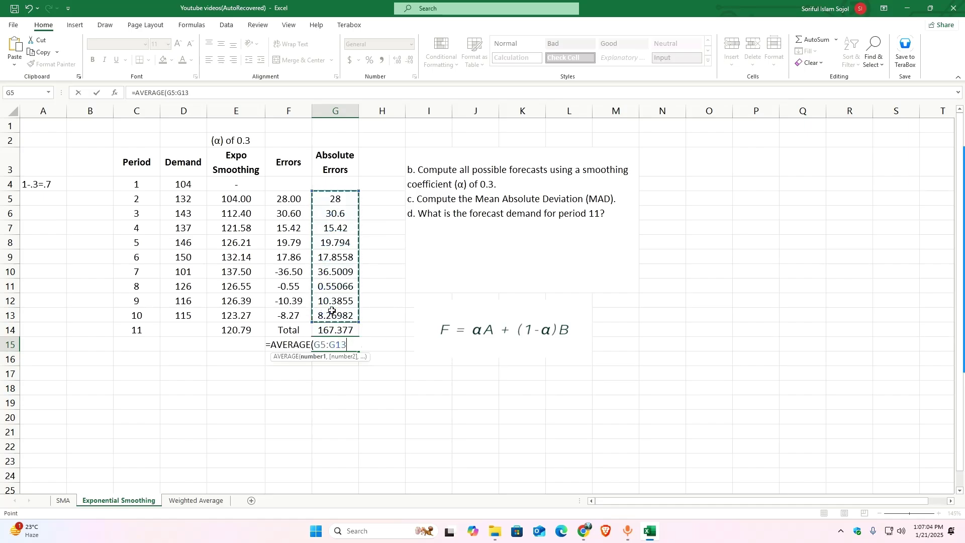
pyautogui.press('Return')
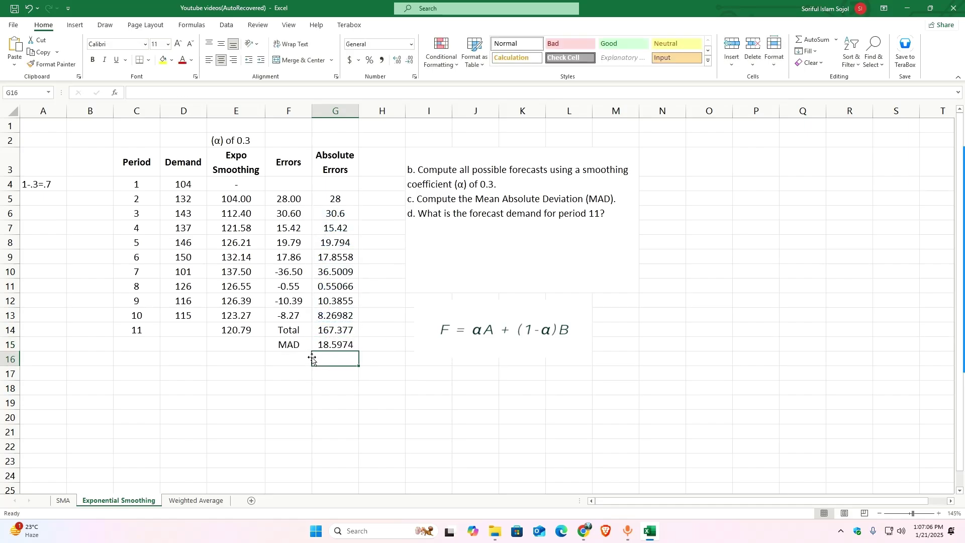
pyautogui.moveTo(347, 197); pyautogui.dragTo(347, 242)
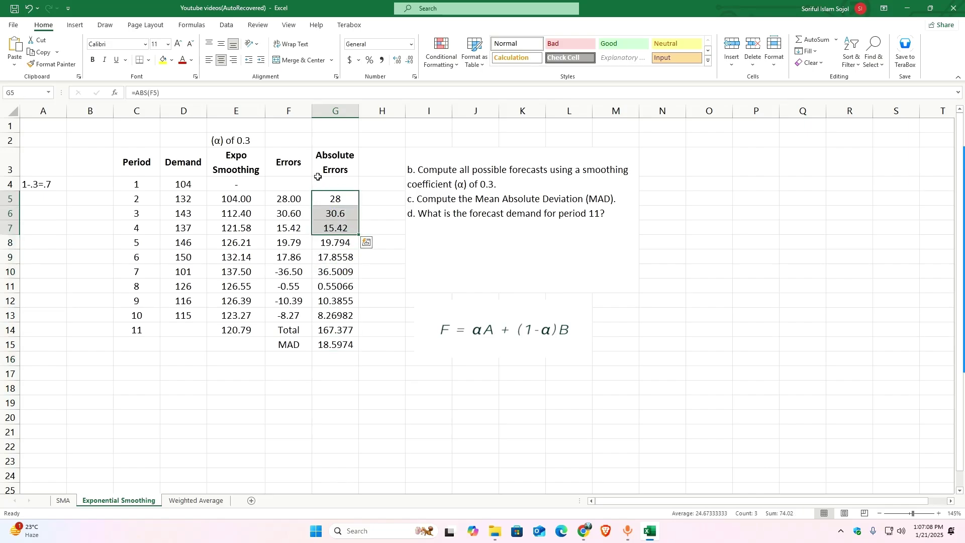
pyautogui.moveTo(322, 161); pyautogui.dragTo(330, 342)
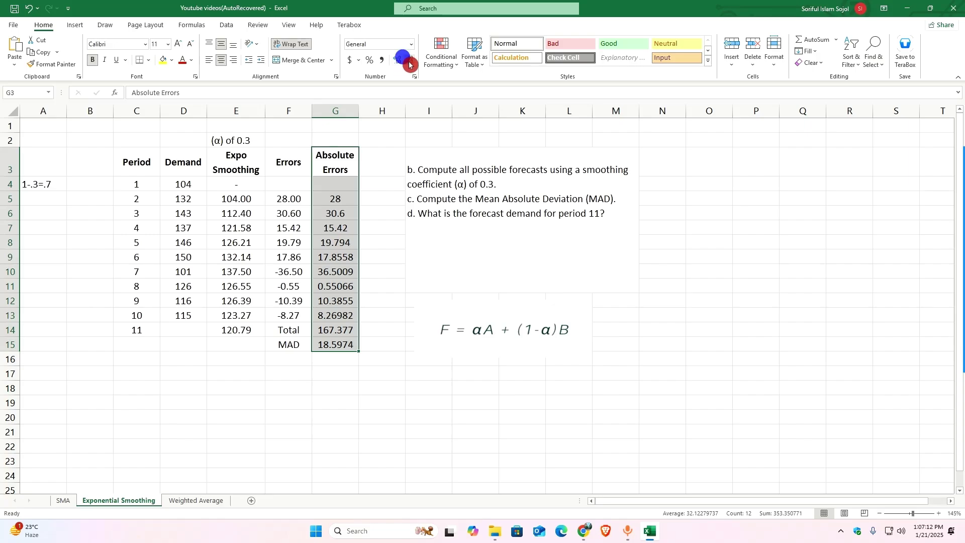
pyautogui.click(300, 297)
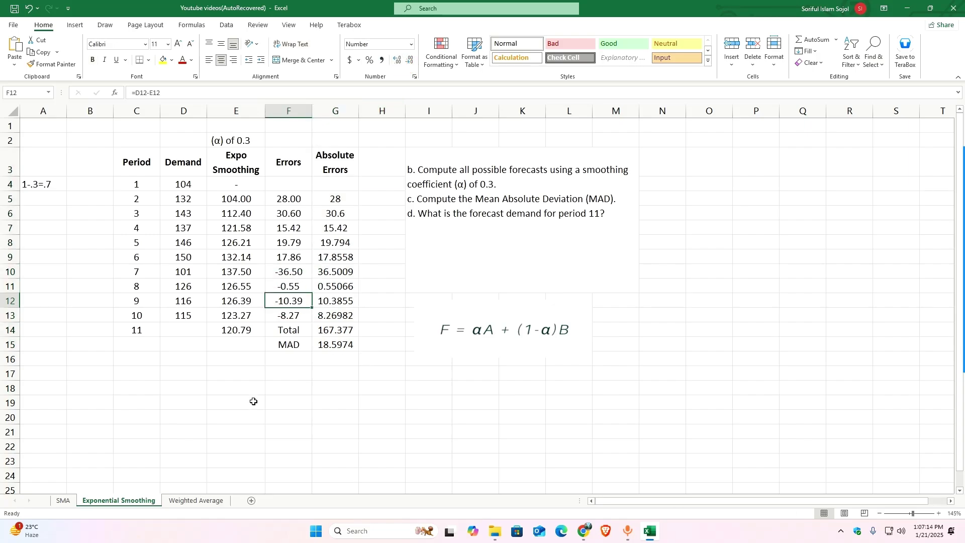
pyautogui.click(333, 373)
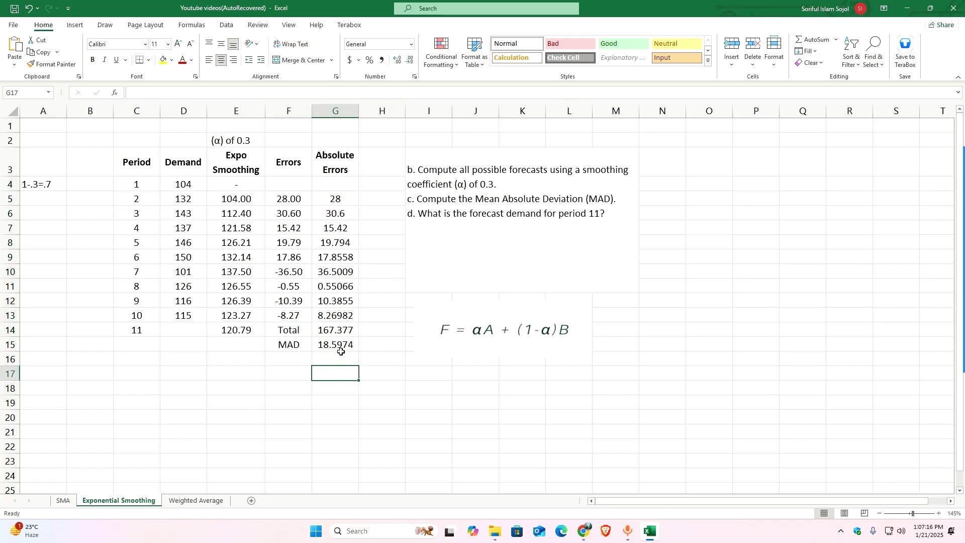
pyautogui.click(168, 361)
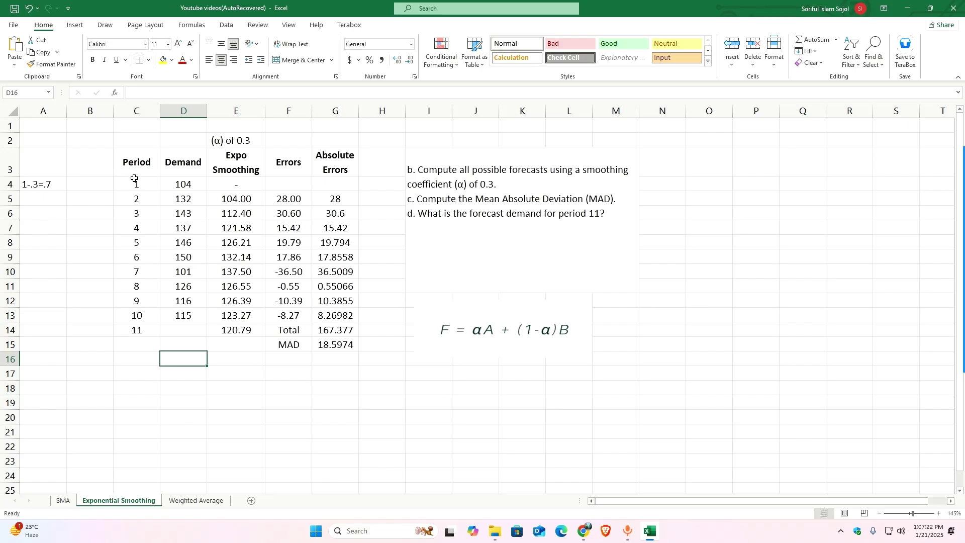
# Switch to the Weighted Average sheet holding the weekly sales and demand tables.
pyautogui.click(191, 505)
pyautogui.scroll(-2, 239, 357)
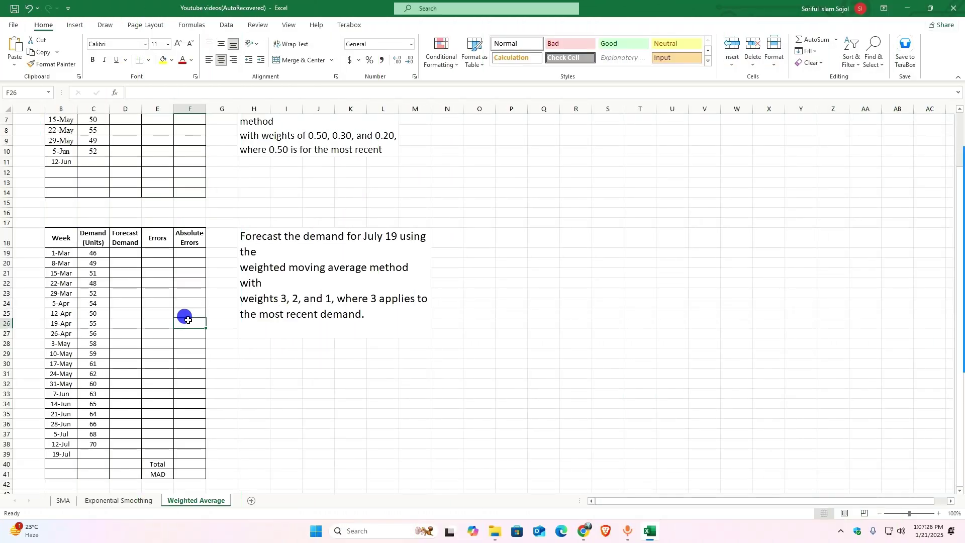
pyautogui.scroll(2, 186, 317)
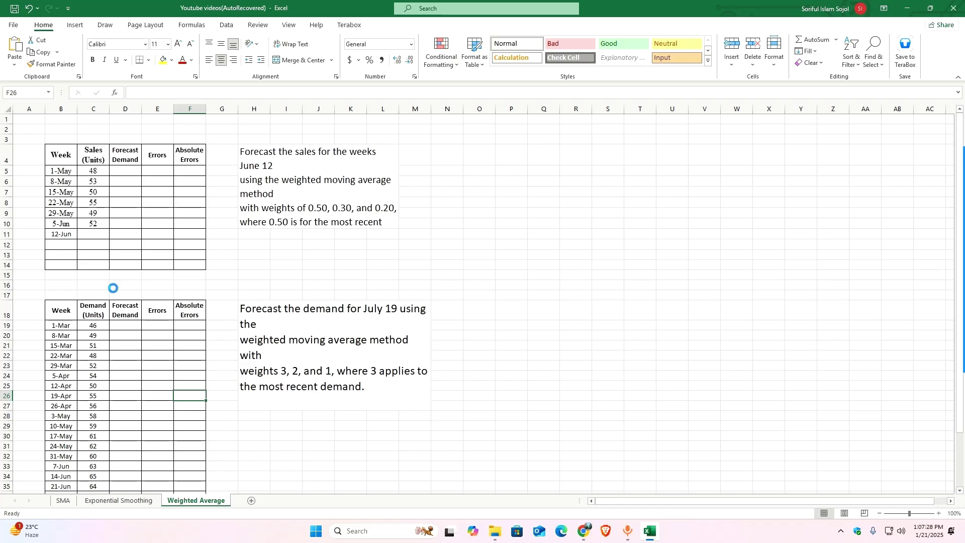
pyautogui.scroll(1, 108, 288)
pyautogui.scroll(1, 109, 298)
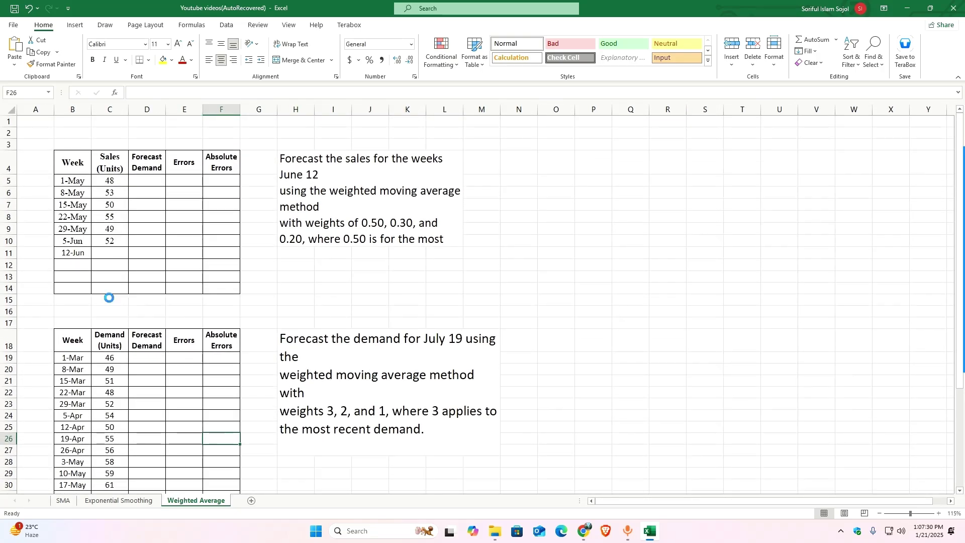
pyautogui.scroll(1, 109, 298)
# Examine the sales table's column headings and the June 12 forecasting problem with its weights of 0.50, 0.30 and 0.20.
pyautogui.click(350, 158)
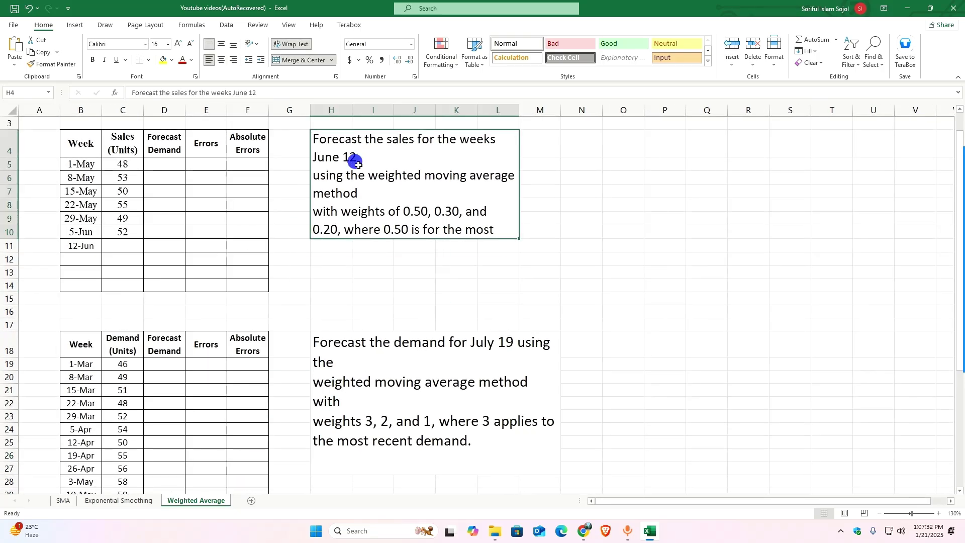
pyautogui.click(91, 152)
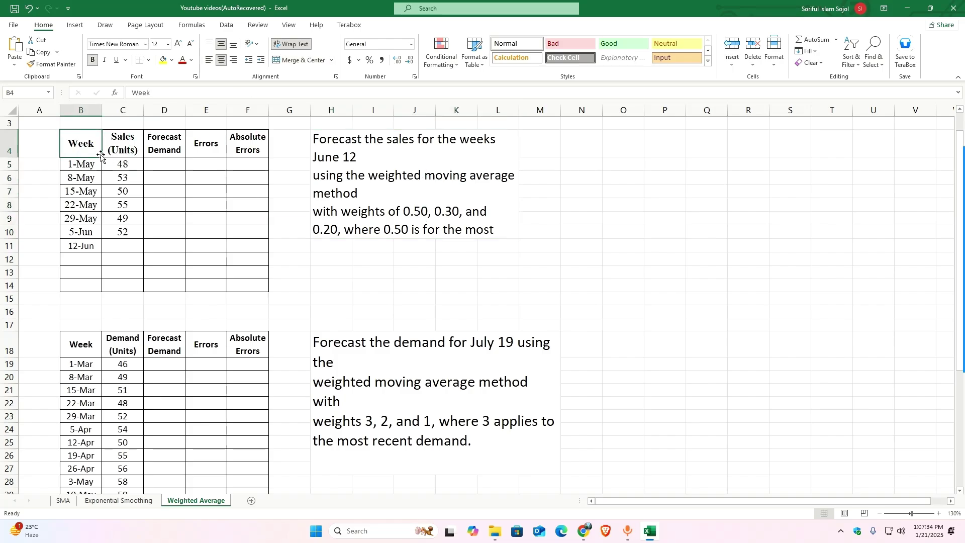
pyautogui.click(126, 149)
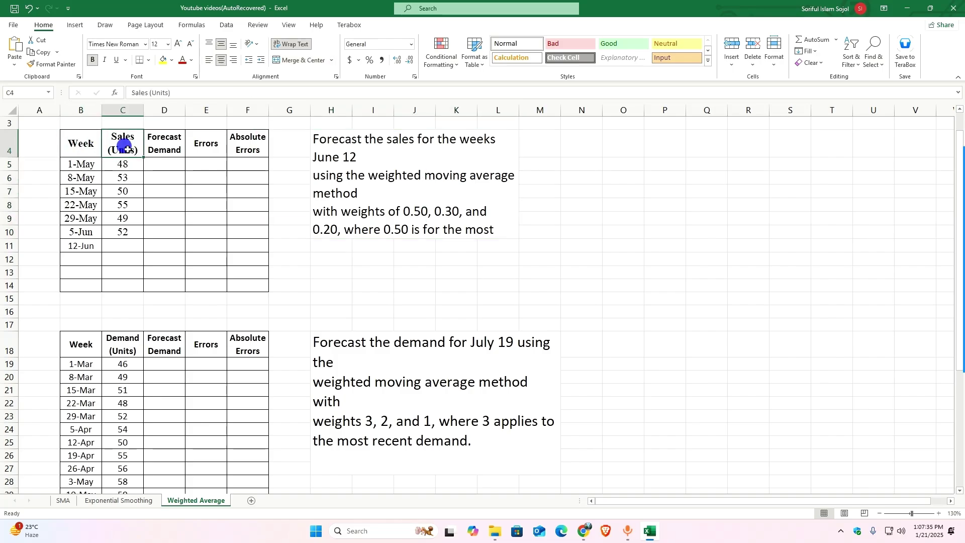
pyautogui.click(175, 149)
pyautogui.click(194, 145)
pyautogui.click(251, 149)
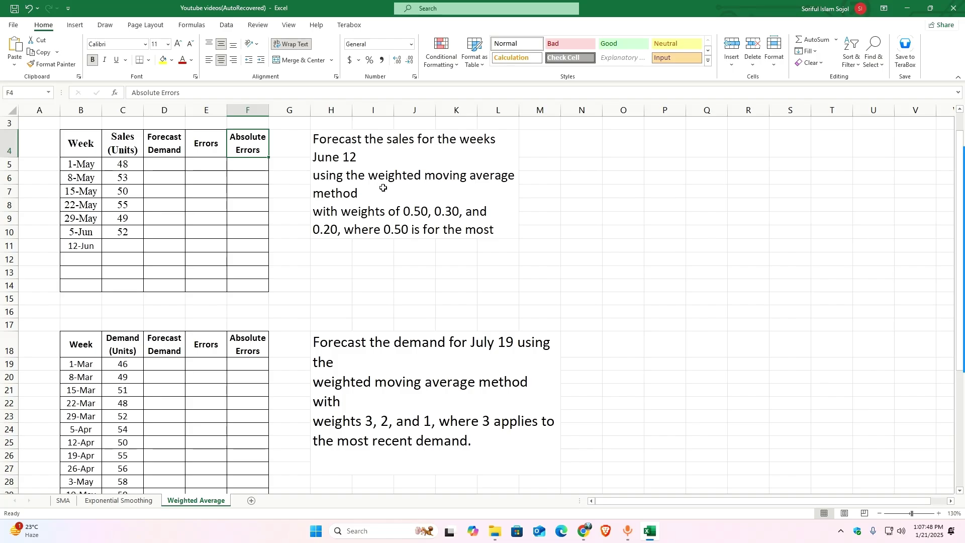
pyautogui.click(370, 223)
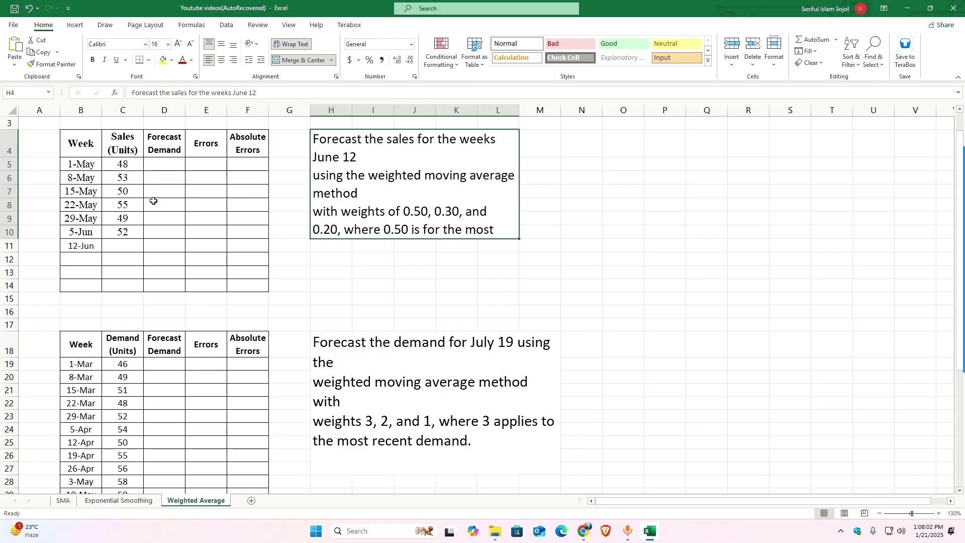
# Enter a dash in D5, D6 and D7 to mark the first three weeks as having no forecast.
pyautogui.click(167, 162)
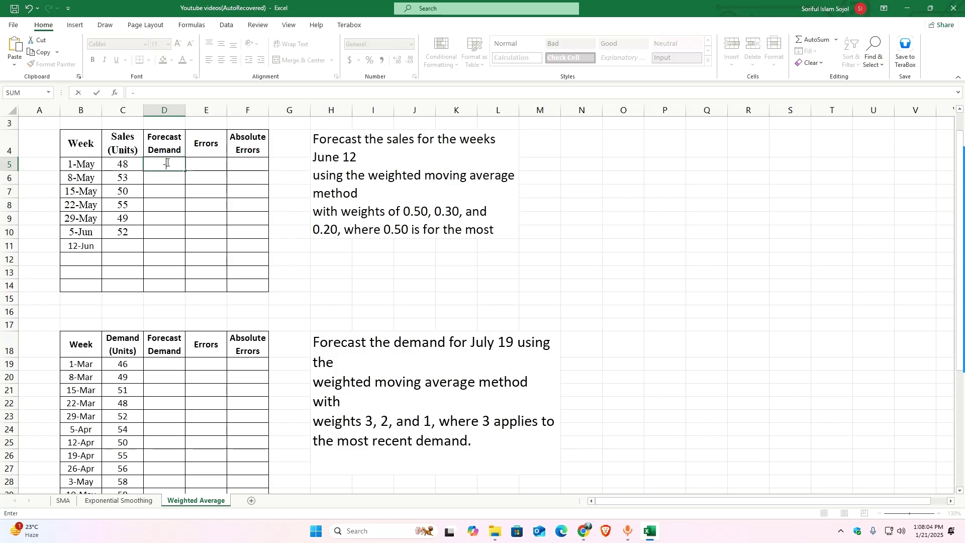
pyautogui.press('Down')
pyautogui.write('-')
pyautogui.press('Return')
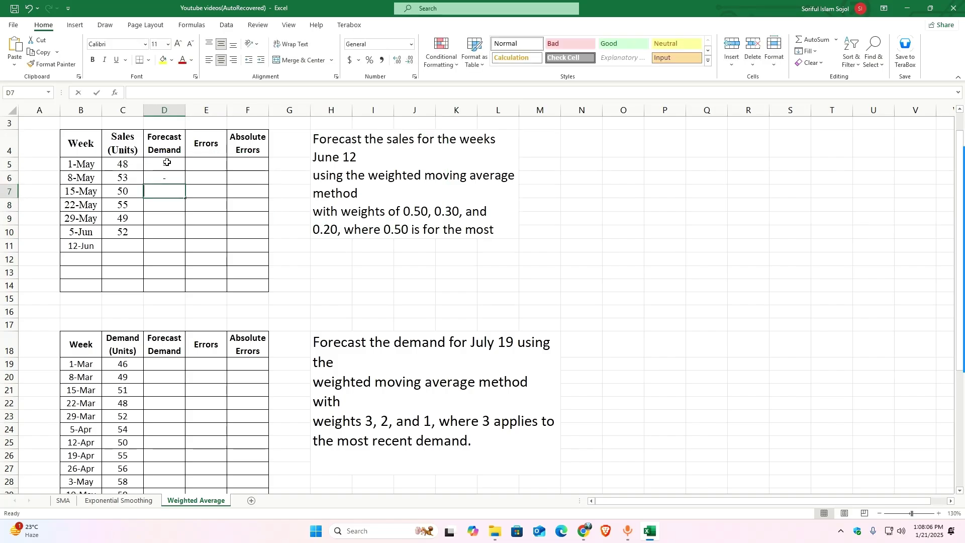
pyautogui.write('-')
pyautogui.press('Return')
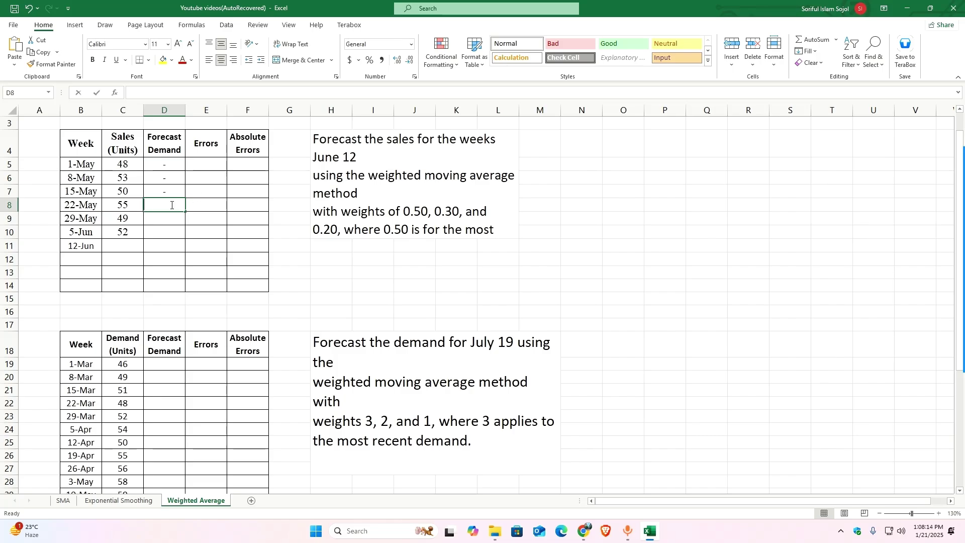
# Compute the 22-May forecast in D8 with the weighted moving average formula =C7*0.5+C6*0.3+C5*0.2.
pyautogui.write('=')
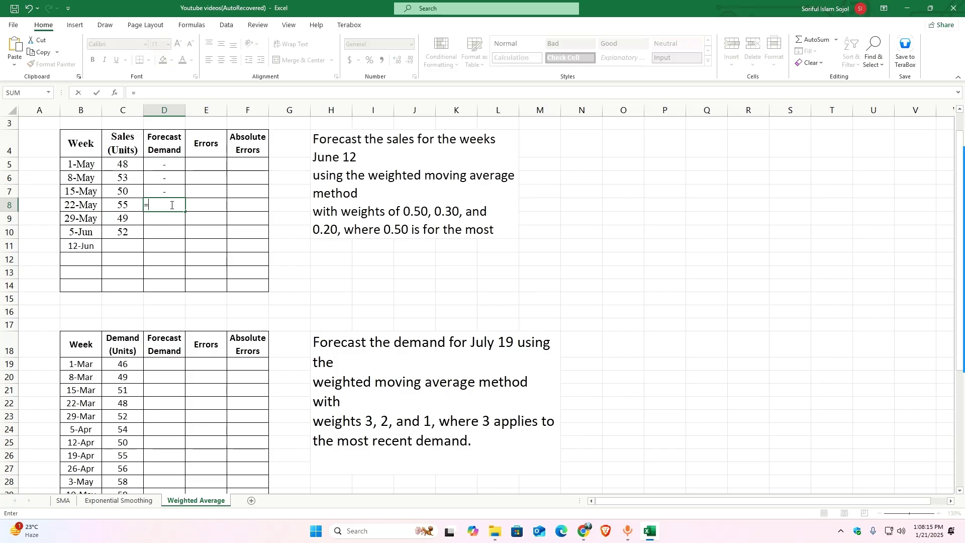
pyautogui.click(121, 191)
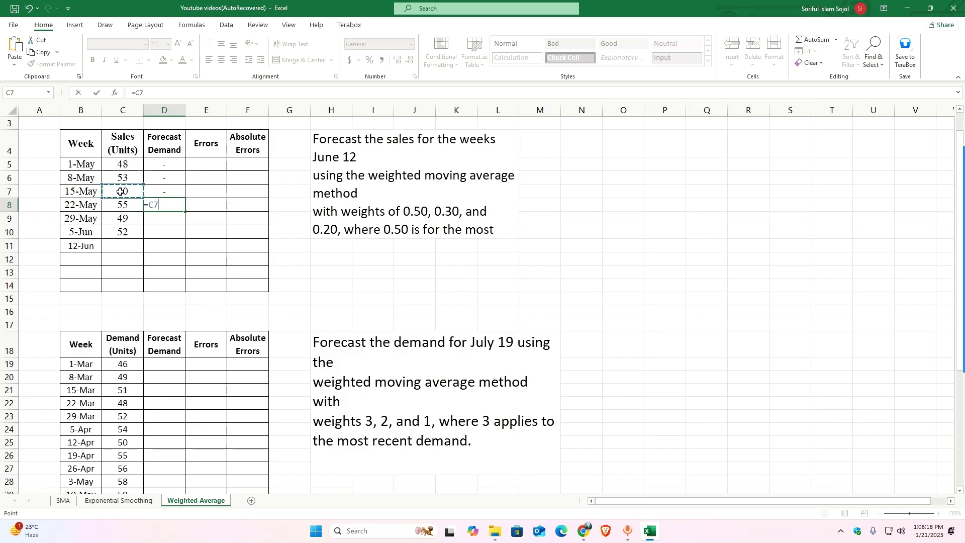
pyautogui.write('*.5+')
pyautogui.click(135, 175)
pyautogui.write('*')
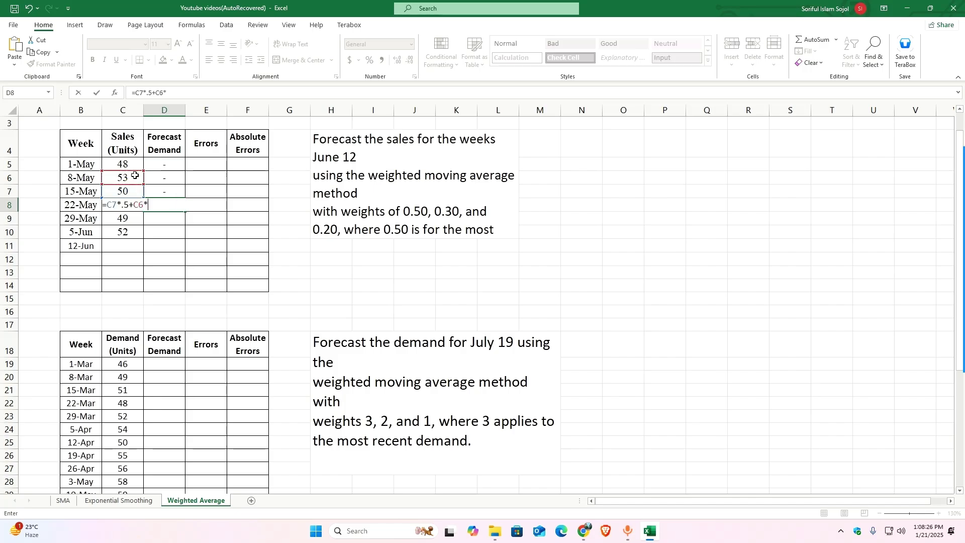
pyautogui.write('3+')
pyautogui.click(135, 163)
pyautogui.write('*')
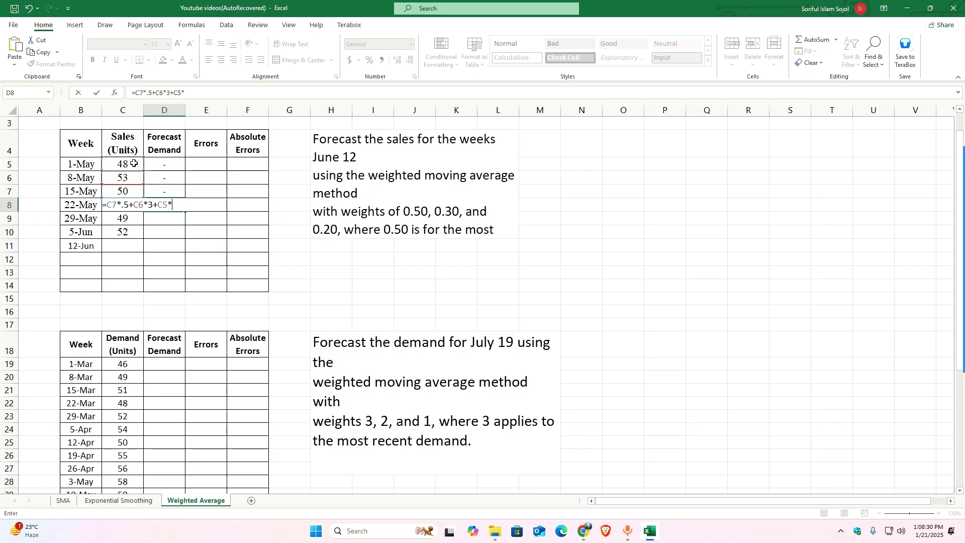
pyautogui.write('.2')
pyautogui.click(149, 203)
pyautogui.write('.')
pyautogui.press('Return')
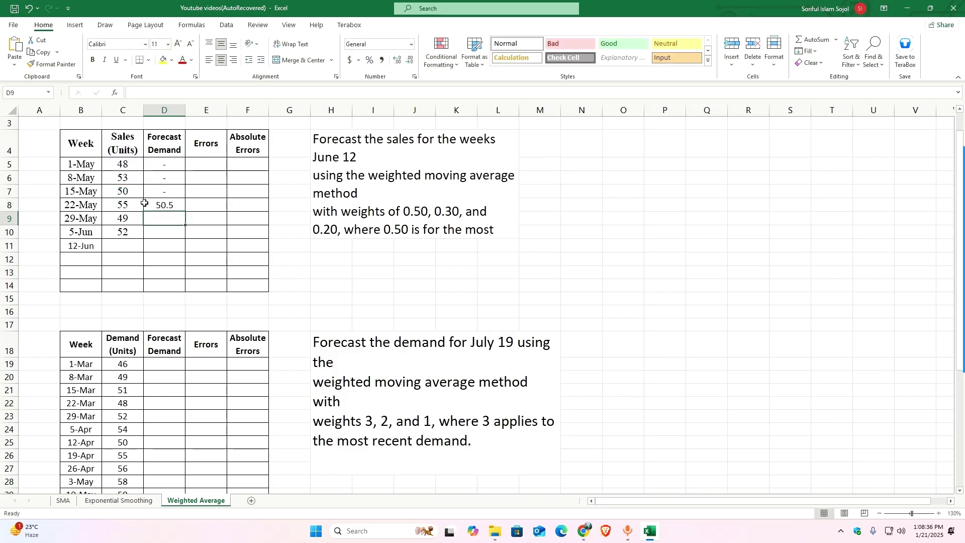
# Copy the weighted forecast formula from D8 down through D11 to cover the weeks up to 12-Jun.
pyautogui.click(170, 201)
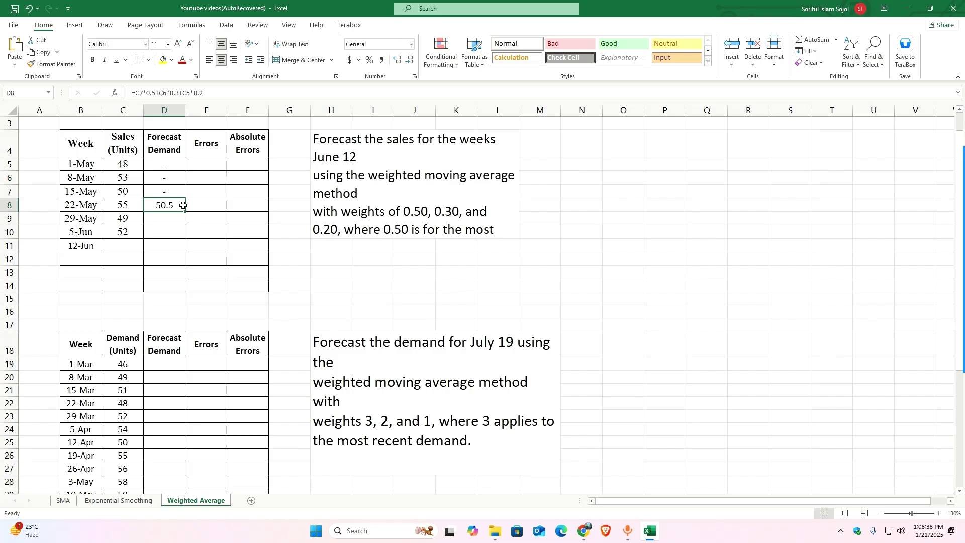
pyautogui.moveTo(185, 211); pyautogui.dragTo(188, 248)
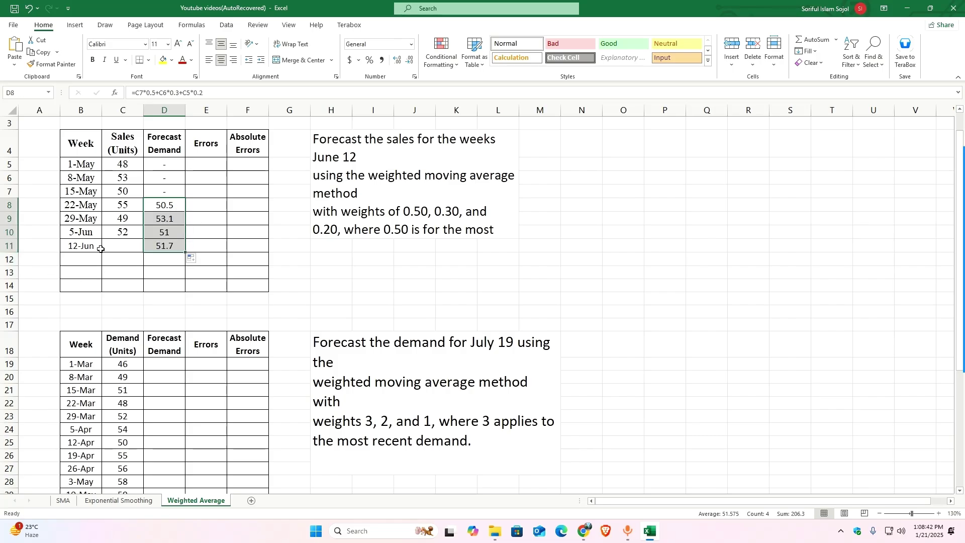
pyautogui.click(80, 246)
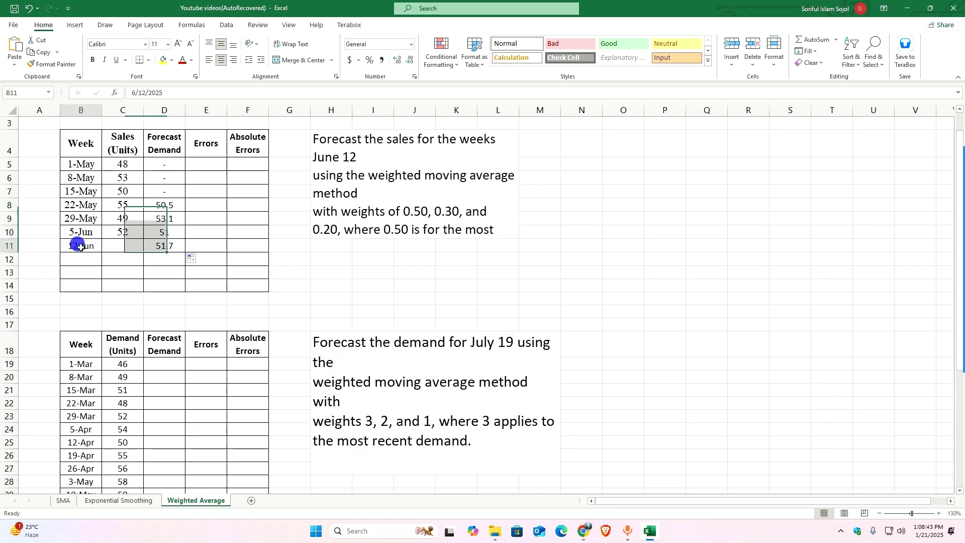
pyautogui.click(169, 247)
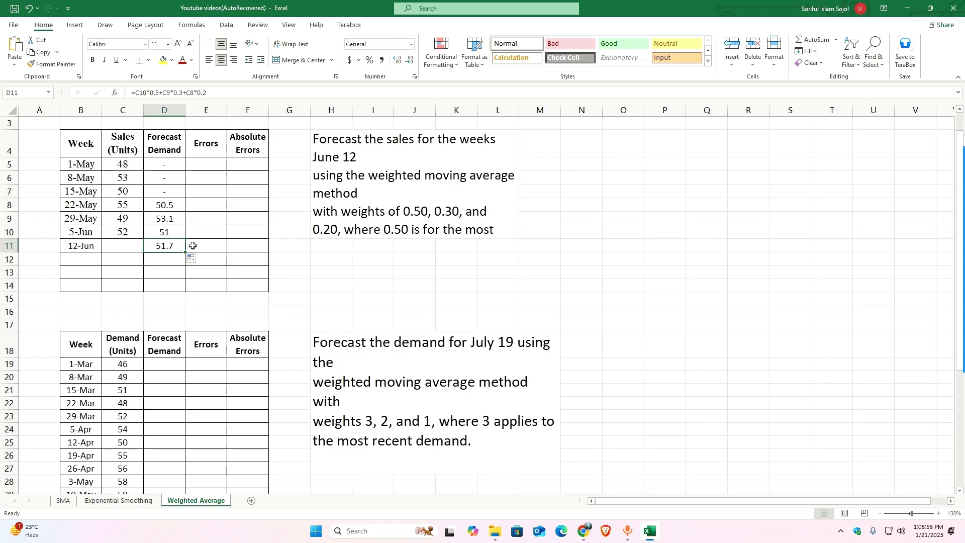
# Highlight the 22-May sales and forecast cells C8:D8 with a yellow fill.
pyautogui.click(199, 207)
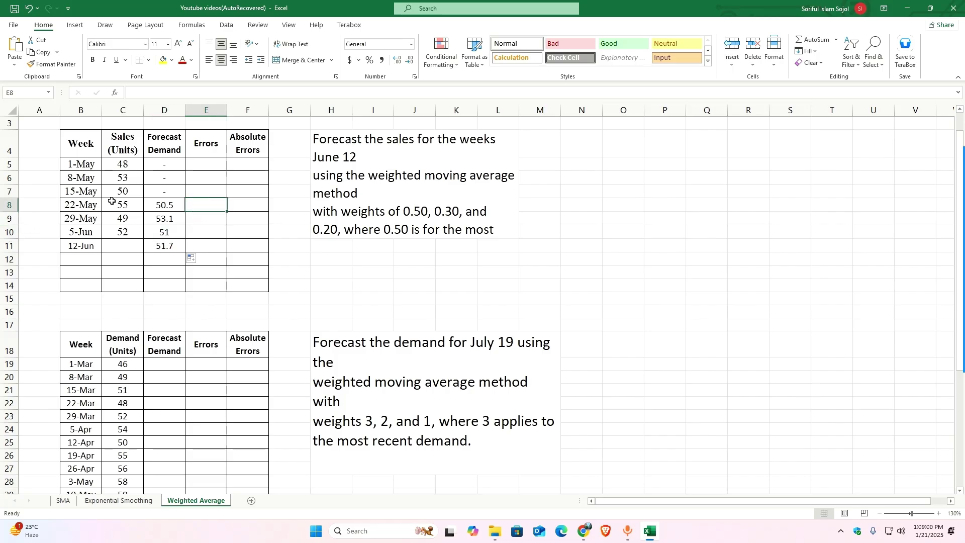
pyautogui.moveTo(111, 204); pyautogui.dragTo(157, 205)
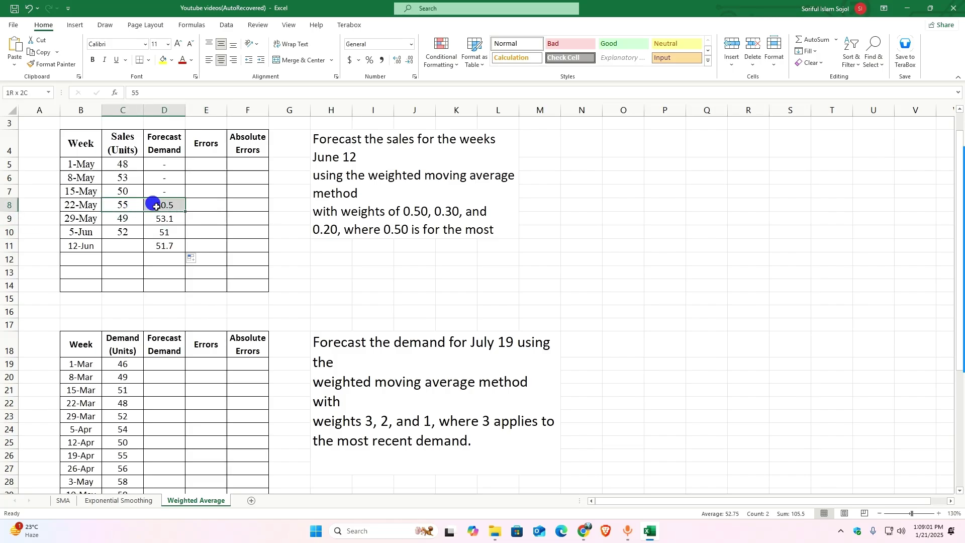
pyautogui.click(163, 60)
pyautogui.click(195, 231)
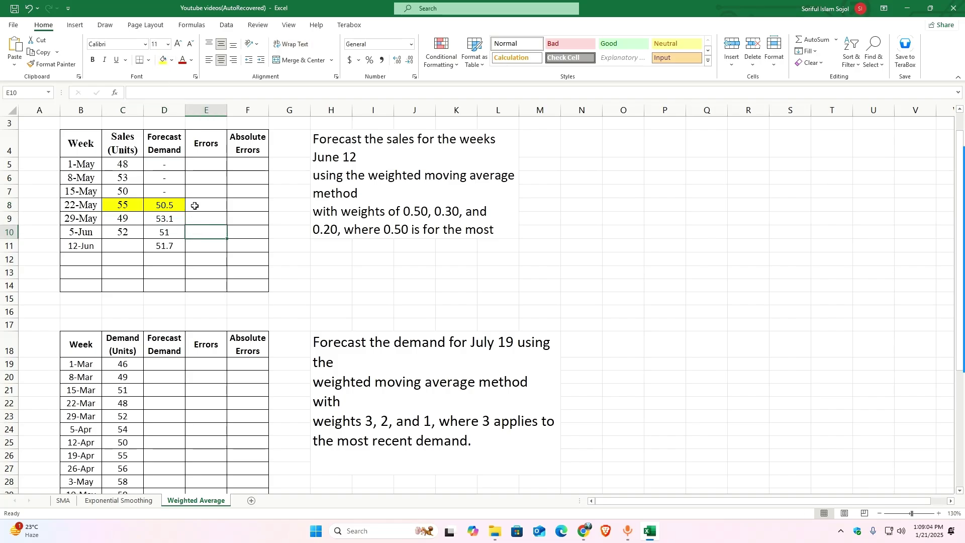
# Compute the forecast error in E8 with =C8-D8 and copy the formula down through E10.
pyautogui.click(197, 207)
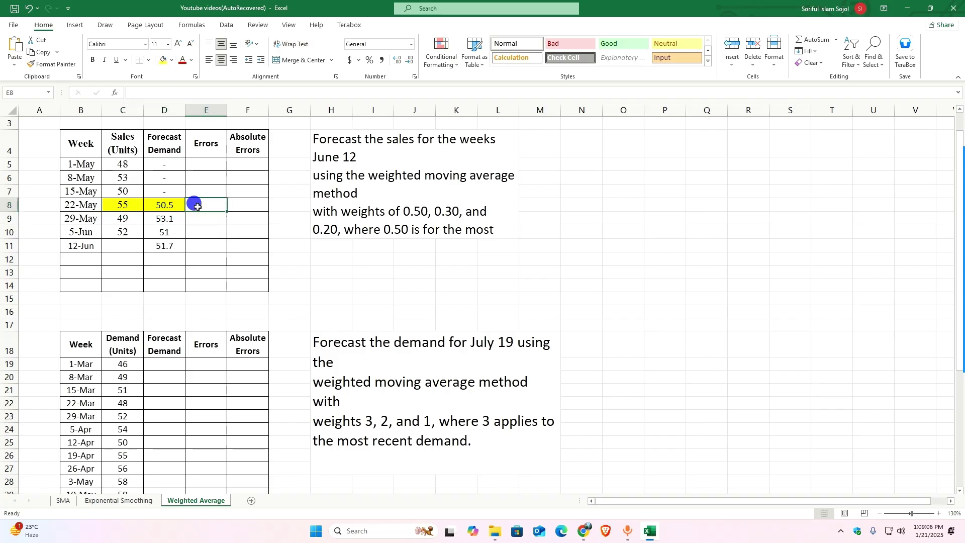
pyautogui.doubleClick(198, 206)
pyautogui.write('=')
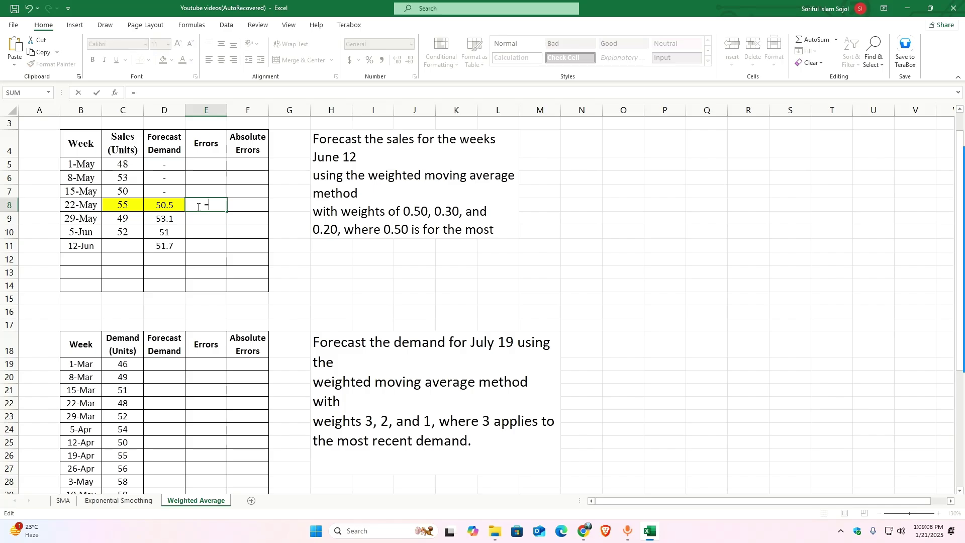
pyautogui.click(125, 206)
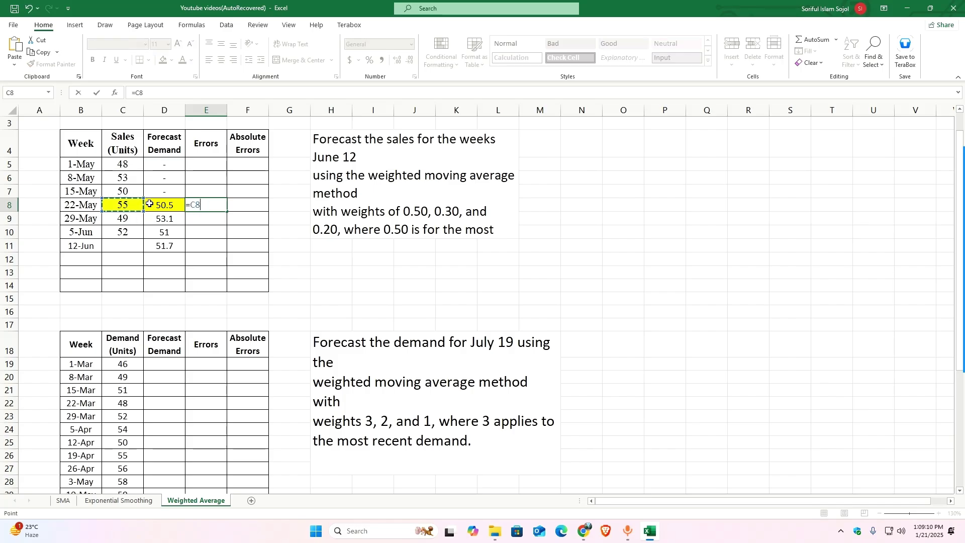
pyautogui.write('-')
pyautogui.click(151, 203)
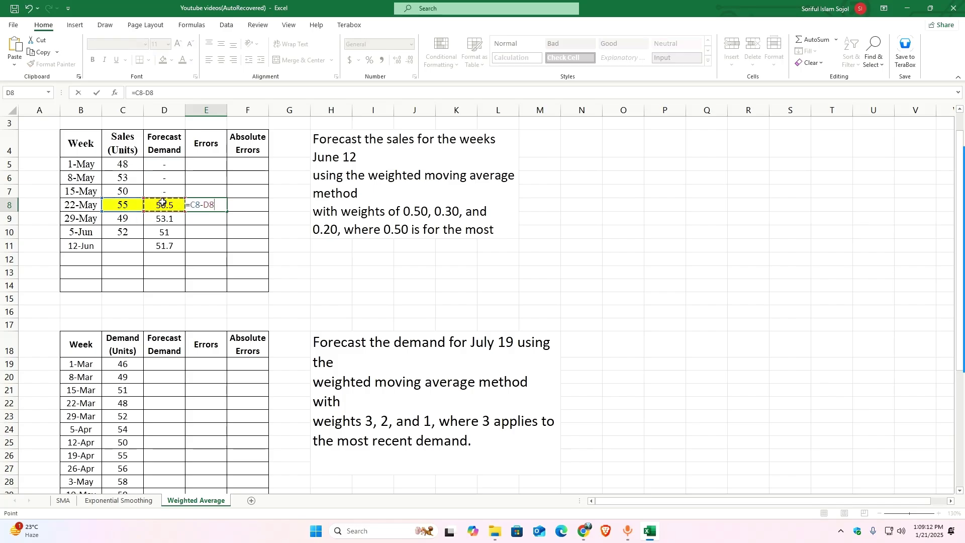
pyautogui.press('Return')
pyautogui.click(210, 201)
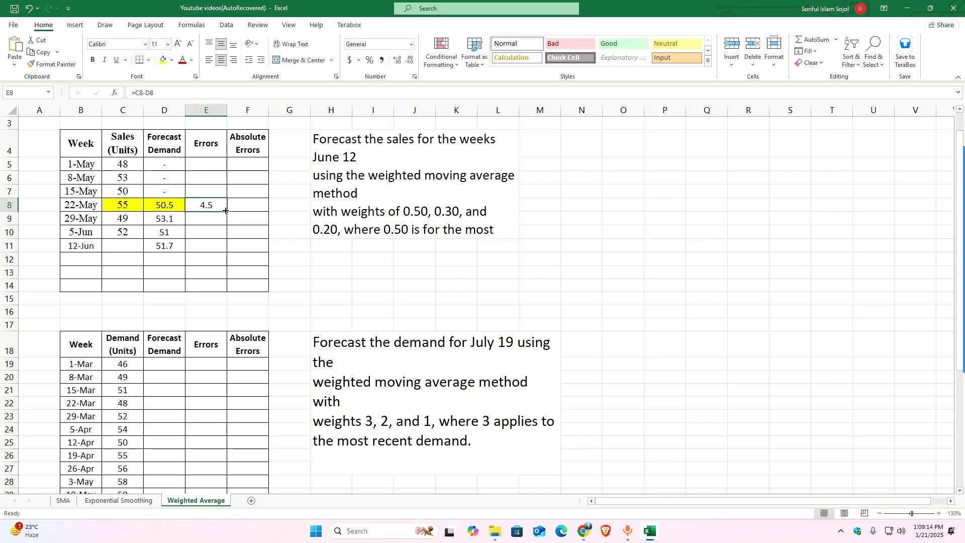
pyautogui.moveTo(226, 210); pyautogui.dragTo(214, 234)
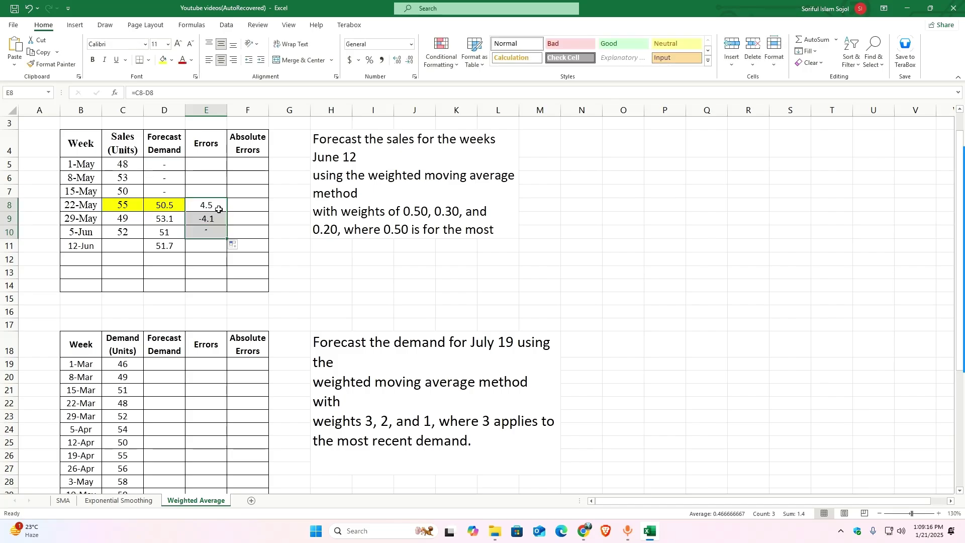
# Compute the absolute error in F8 with =ABS(E8) and copy the formula down through F10.
pyautogui.click(236, 201)
pyautogui.doubleClick(237, 201)
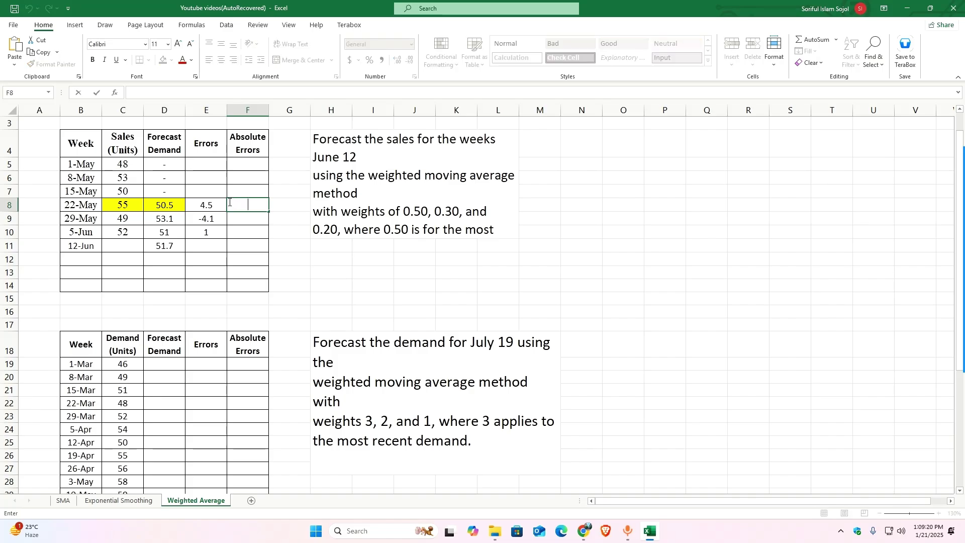
pyautogui.write('=abs')
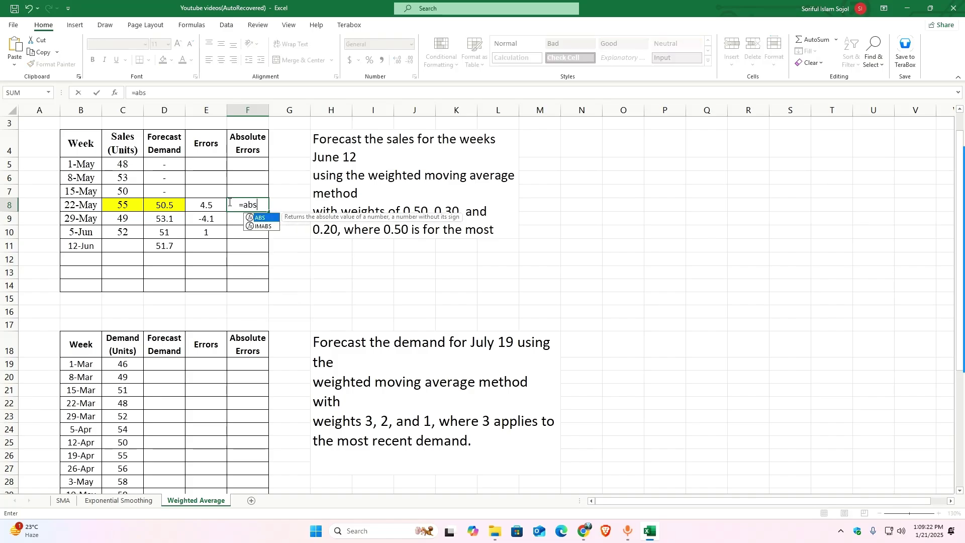
pyautogui.write('(')
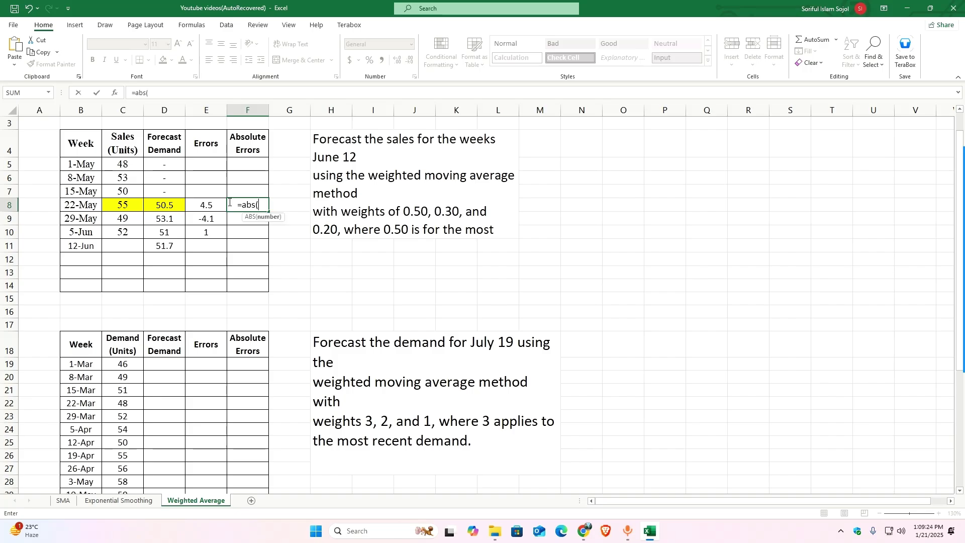
pyautogui.click(214, 203)
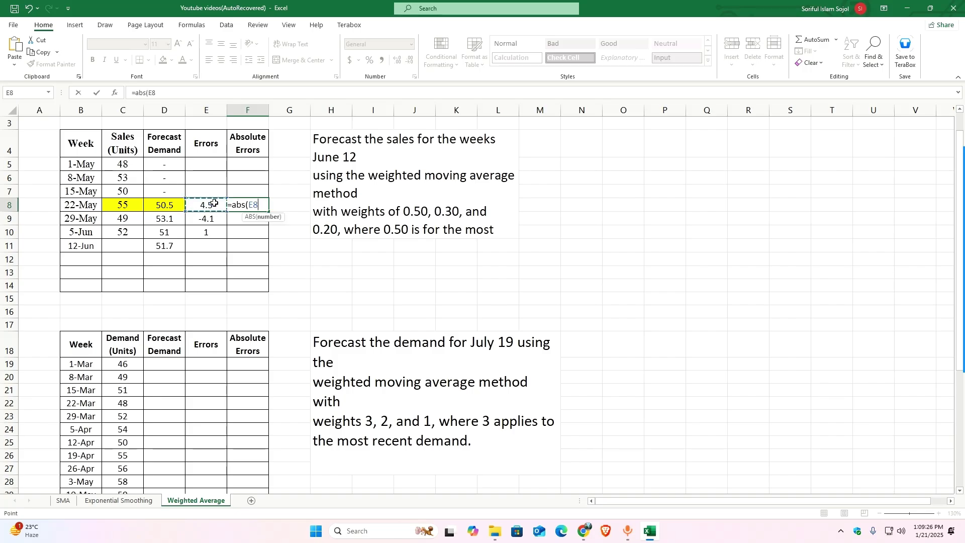
pyautogui.press('Return')
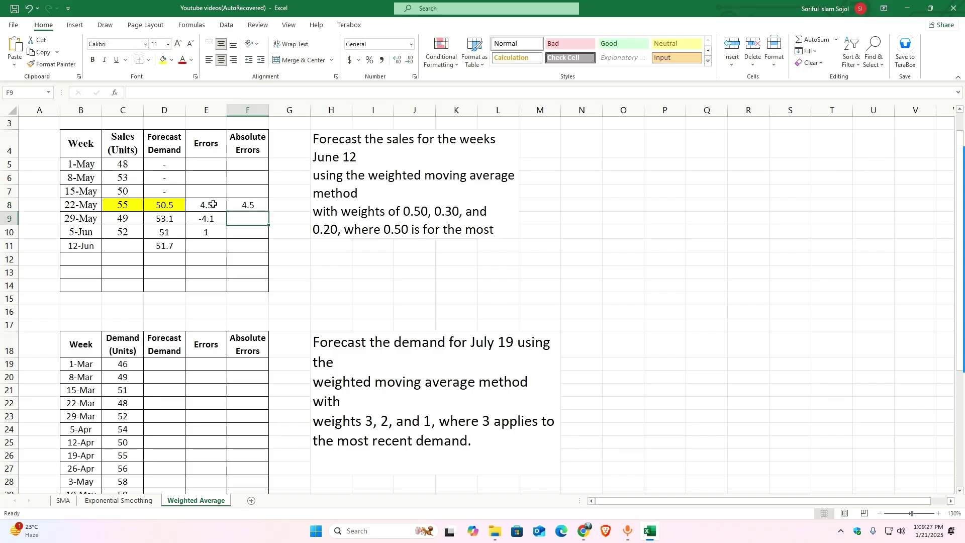
pyautogui.click(259, 207)
pyautogui.moveTo(268, 211); pyautogui.dragTo(260, 241)
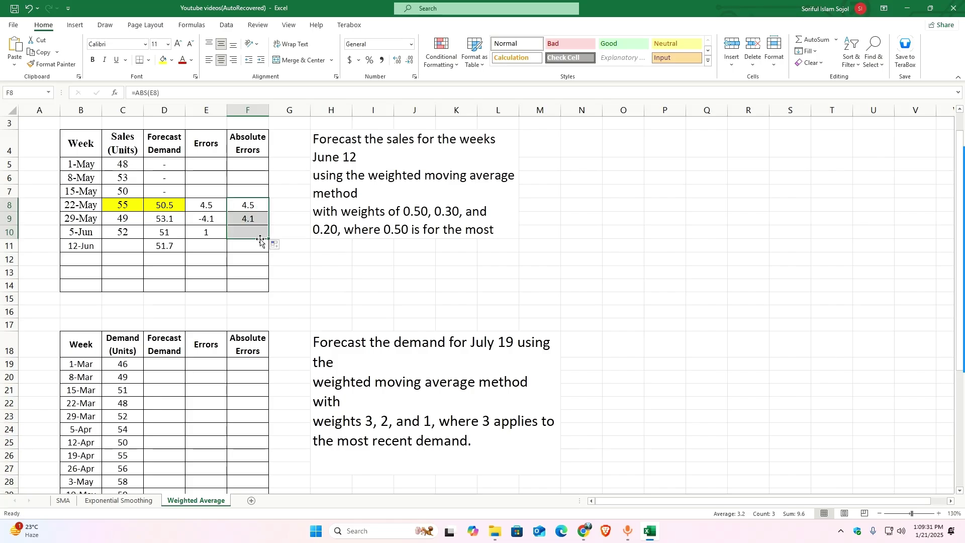
# Label E12 as Total and E13 as MAD below the sales table's errors.
pyautogui.click(209, 256)
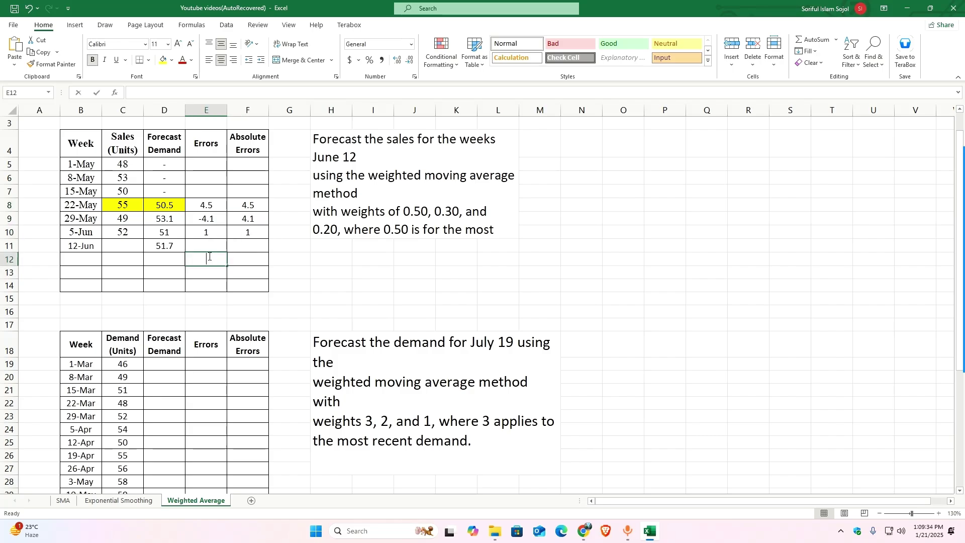
pyautogui.write('Total')
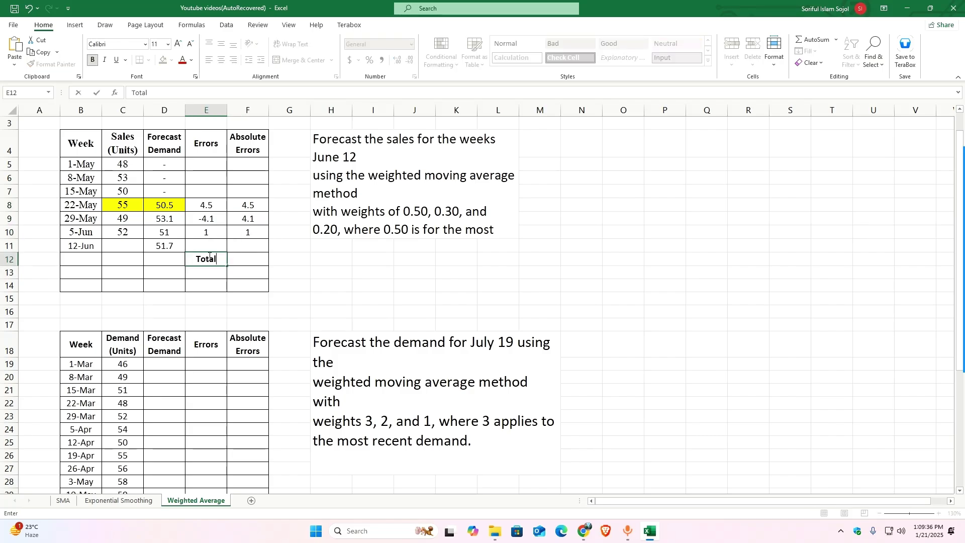
pyautogui.click(196, 275)
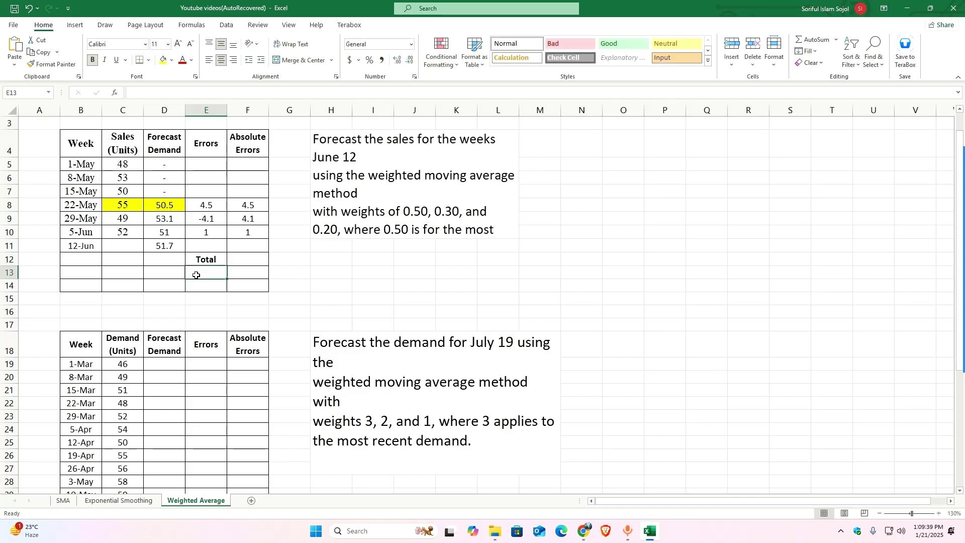
pyautogui.click(325, 224)
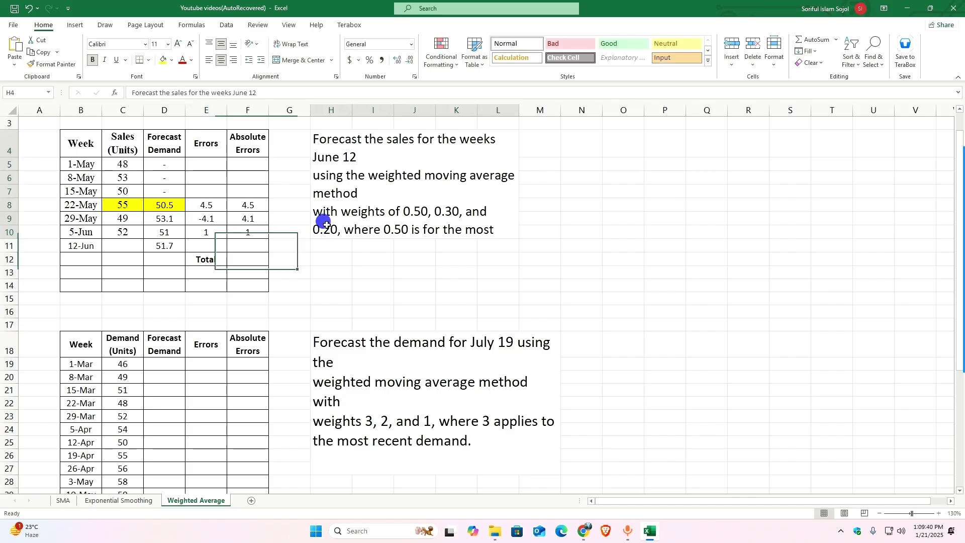
pyautogui.click(221, 269)
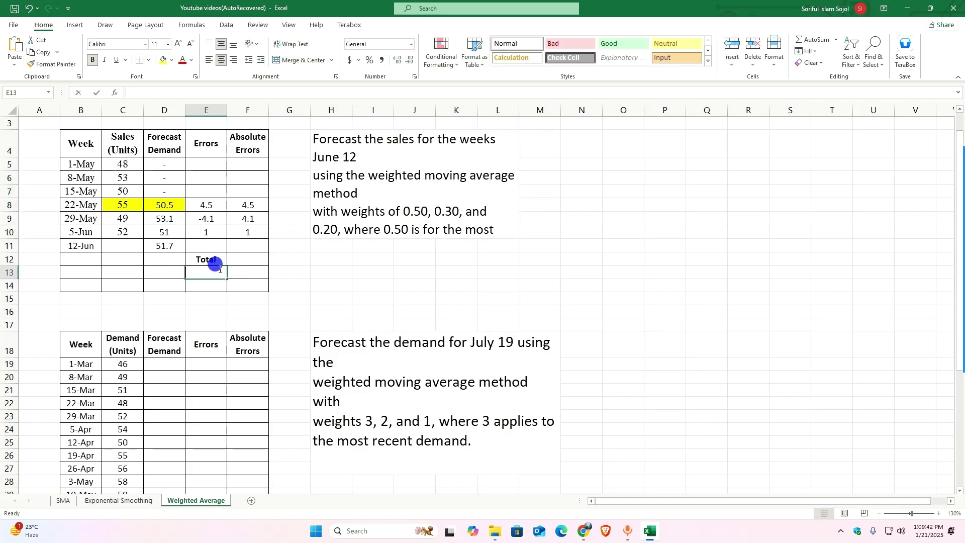
pyautogui.write('MASD')
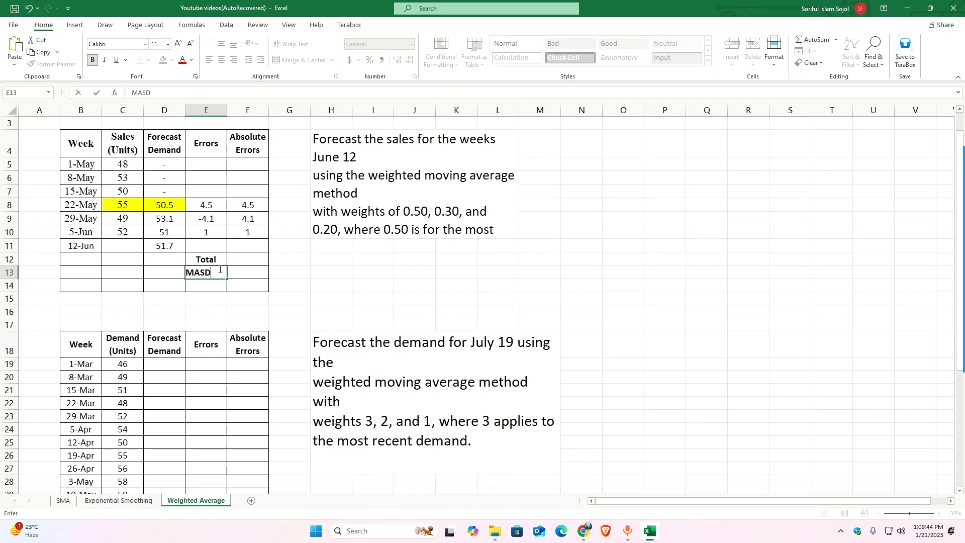
pyautogui.press('BackSpace')
pyautogui.write('D')
# Total the sales table's absolute errors in F12 with =SUM(F8:F11).
pyautogui.click(256, 244)
pyautogui.click(253, 256)
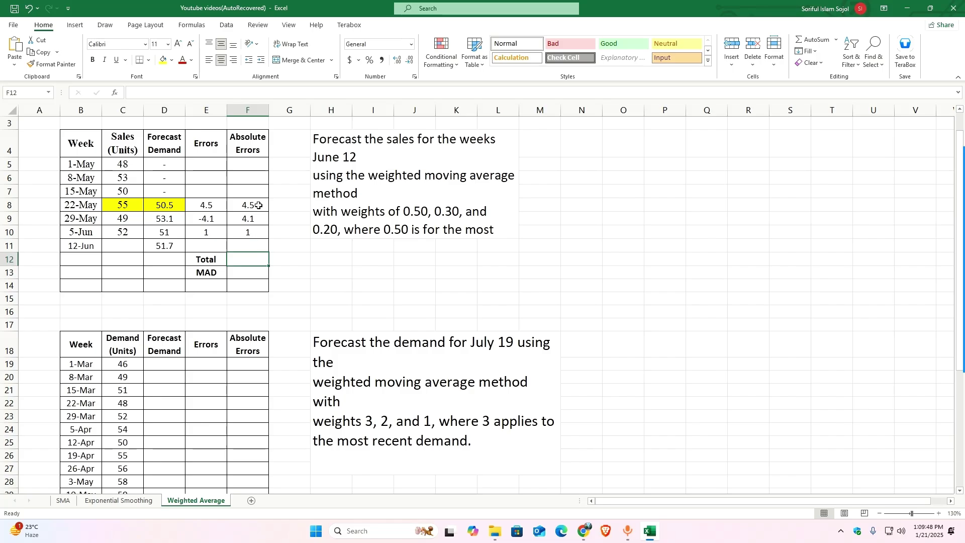
pyautogui.moveTo(247, 207); pyautogui.dragTo(248, 231)
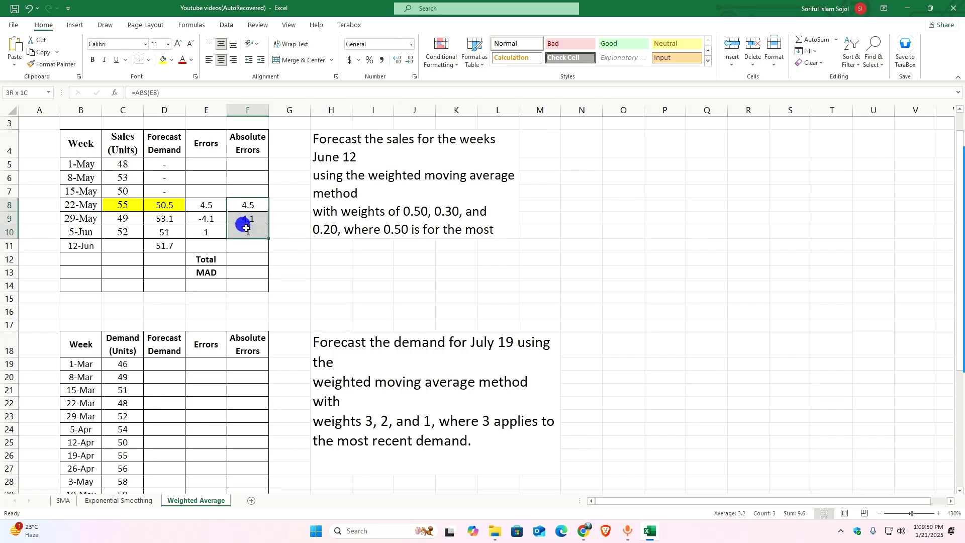
pyautogui.click(237, 261)
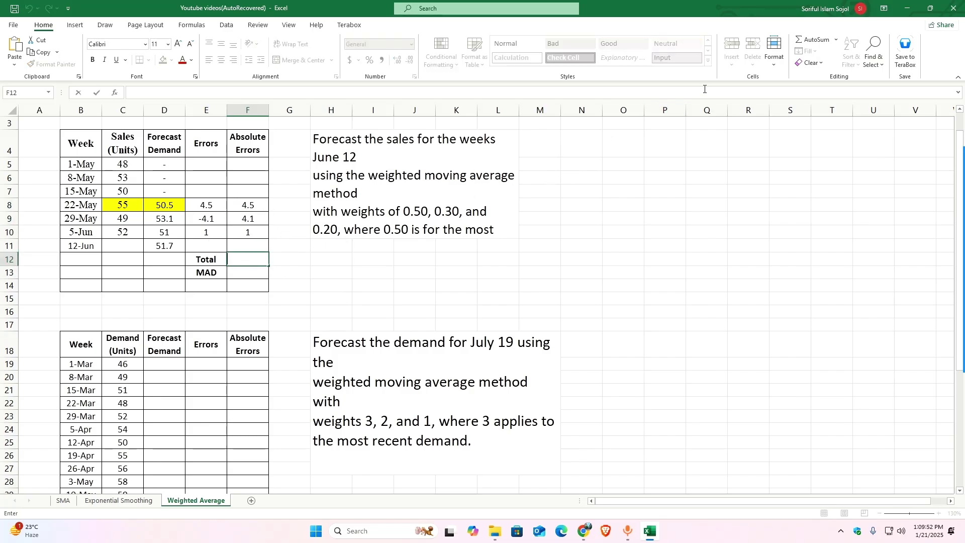
pyautogui.click(822, 42)
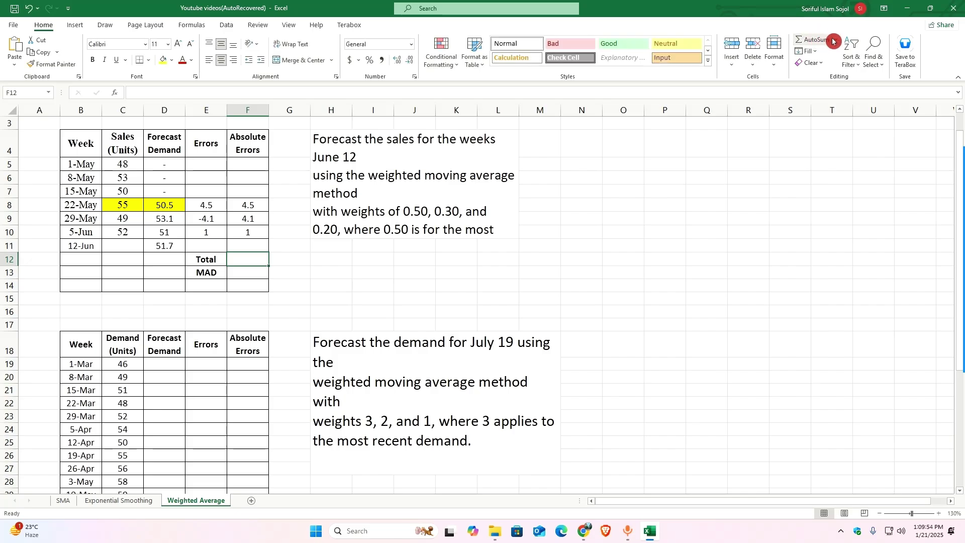
pyautogui.click(835, 40)
pyautogui.click(824, 59)
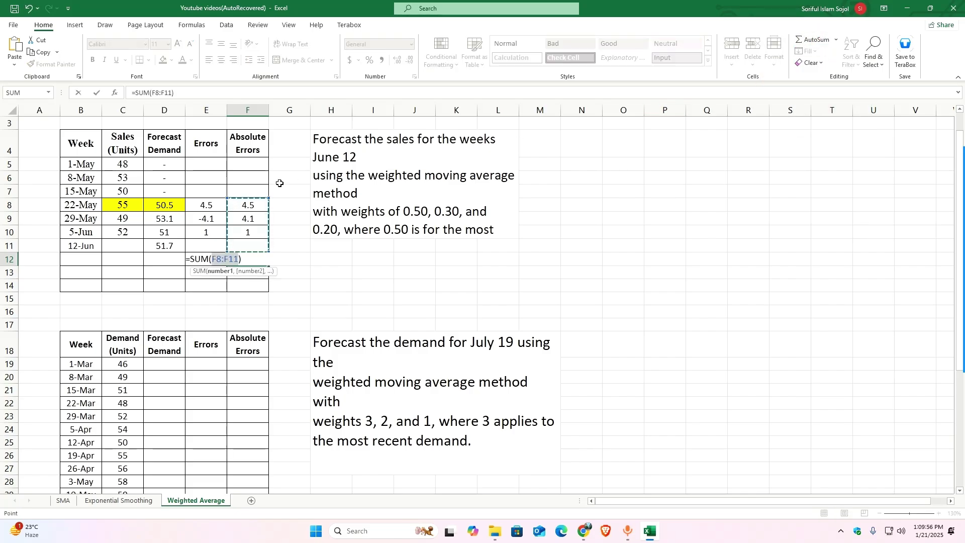
pyautogui.press('Return')
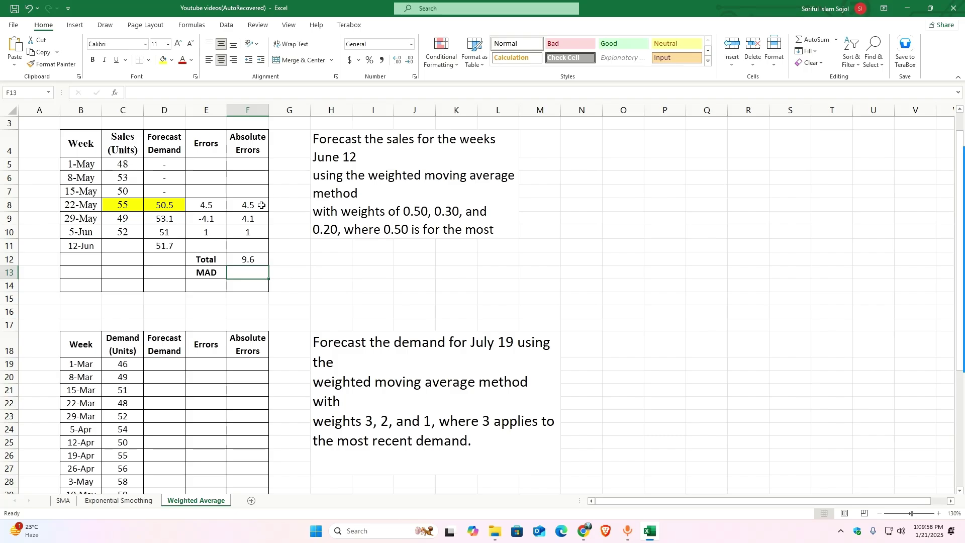
# Compute the sales table's MAD in F13 with =AVERAGE(F8:F10).
pyautogui.doubleClick(245, 272)
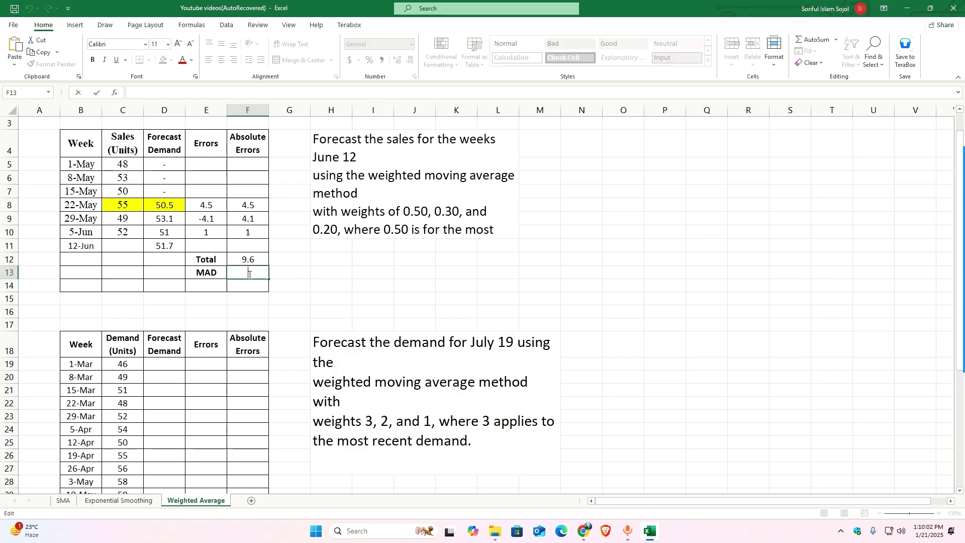
pyautogui.click(836, 39)
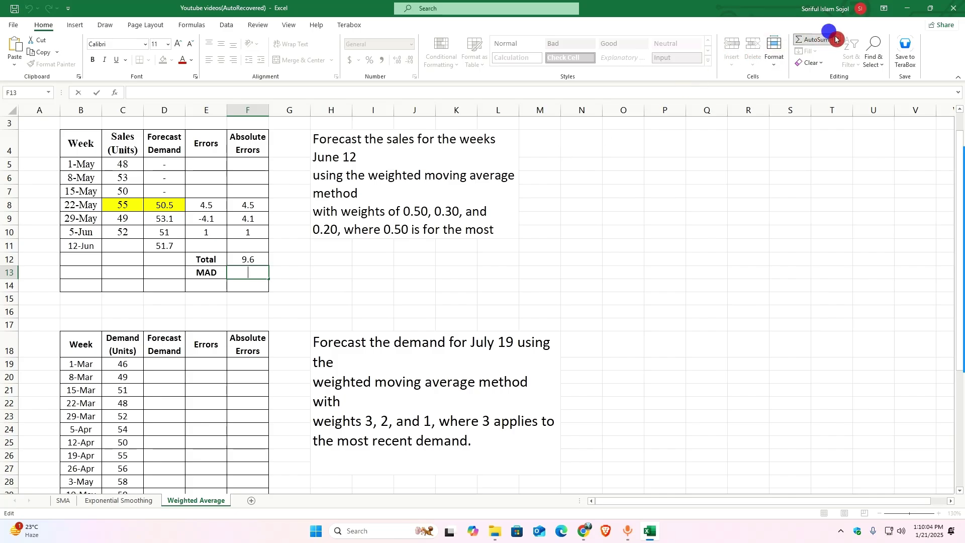
pyautogui.press('Escape')
pyautogui.press('Escape')
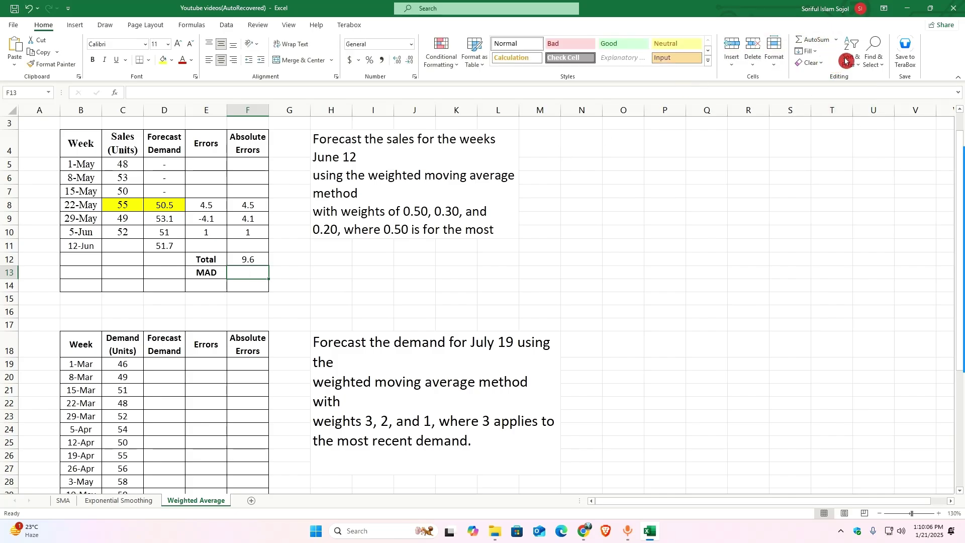
pyautogui.click(836, 39)
pyautogui.click(825, 61)
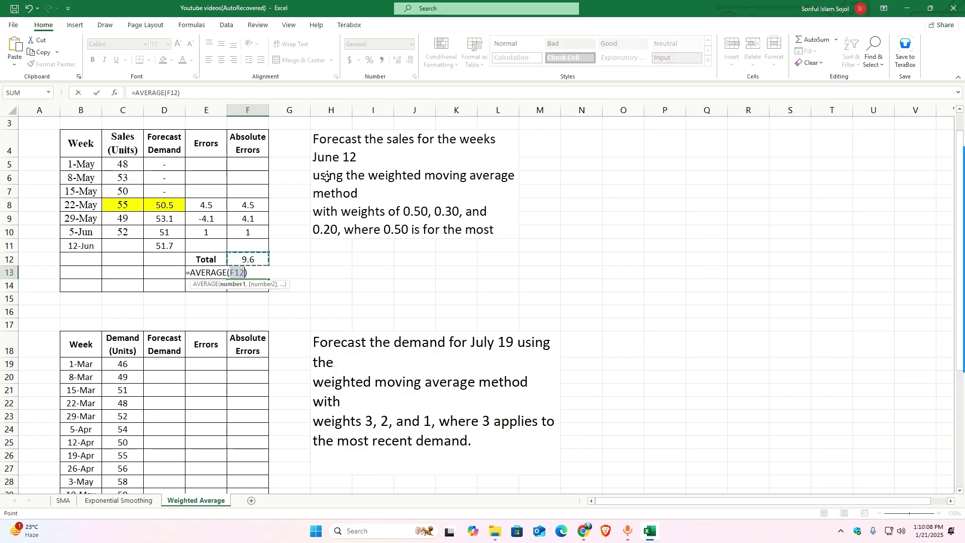
pyautogui.moveTo(254, 205); pyautogui.dragTo(255, 224)
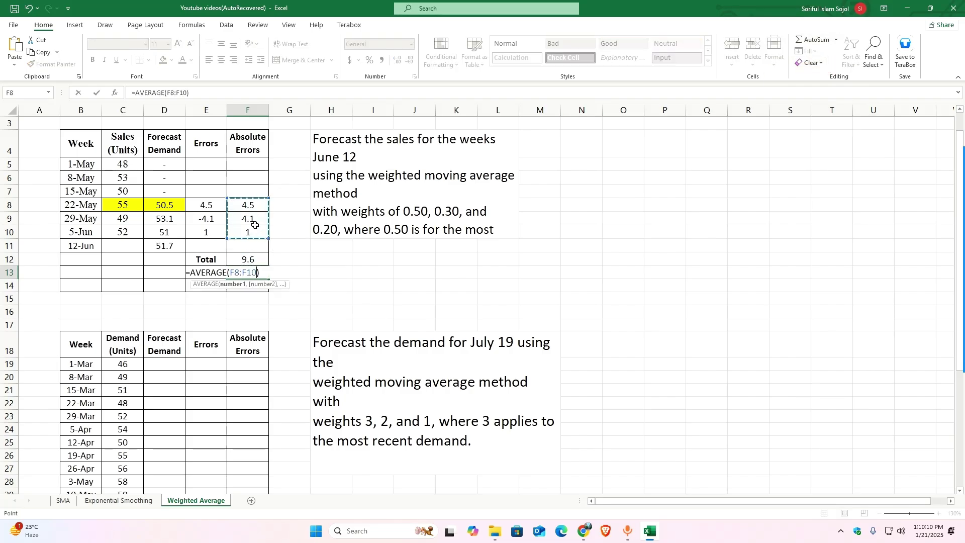
pyautogui.press('Return')
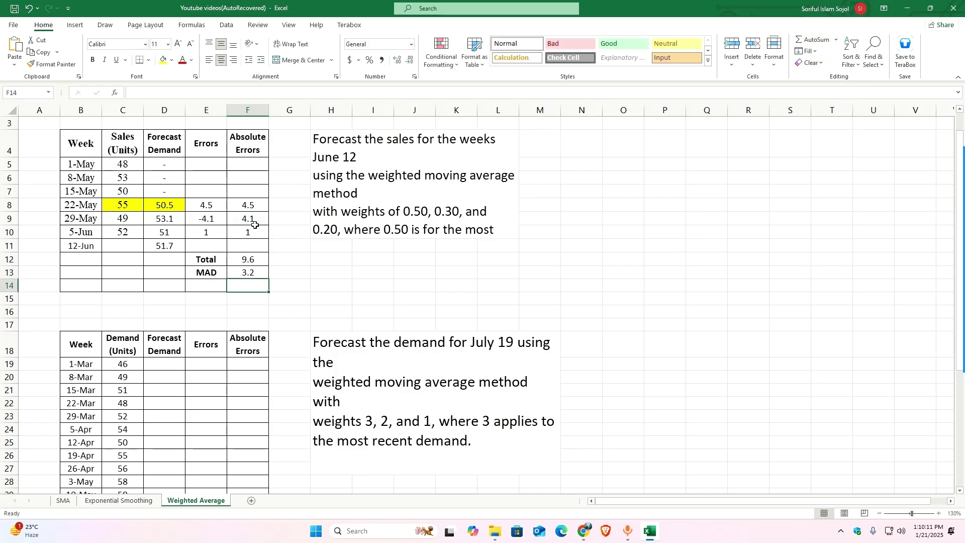
pyautogui.click(169, 272)
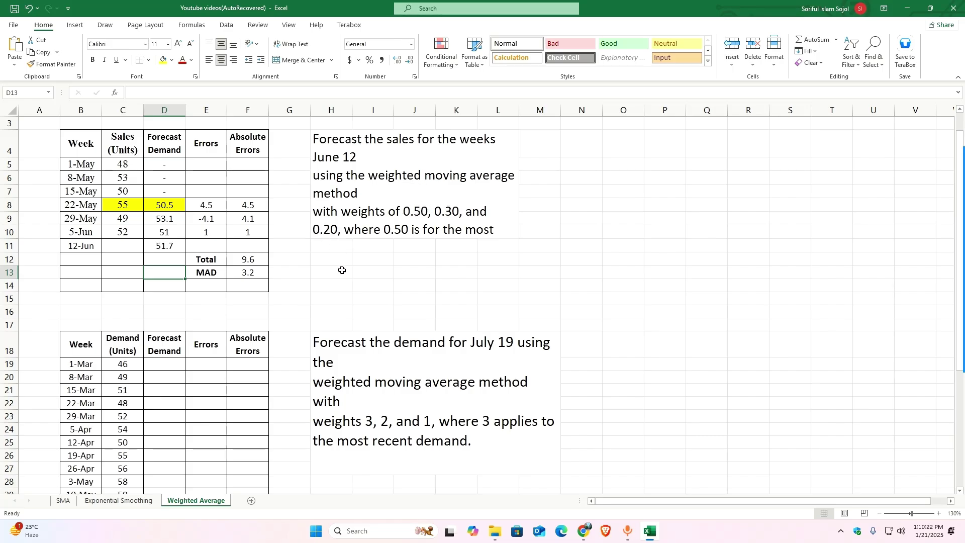
# Enter a dash as the forecast demand for 1-Mar, 8-Mar and 15-Mar in D19:D21 of the demand table.
pyautogui.scroll(-3, 342, 271)
pyautogui.scroll(-1, 359, 274)
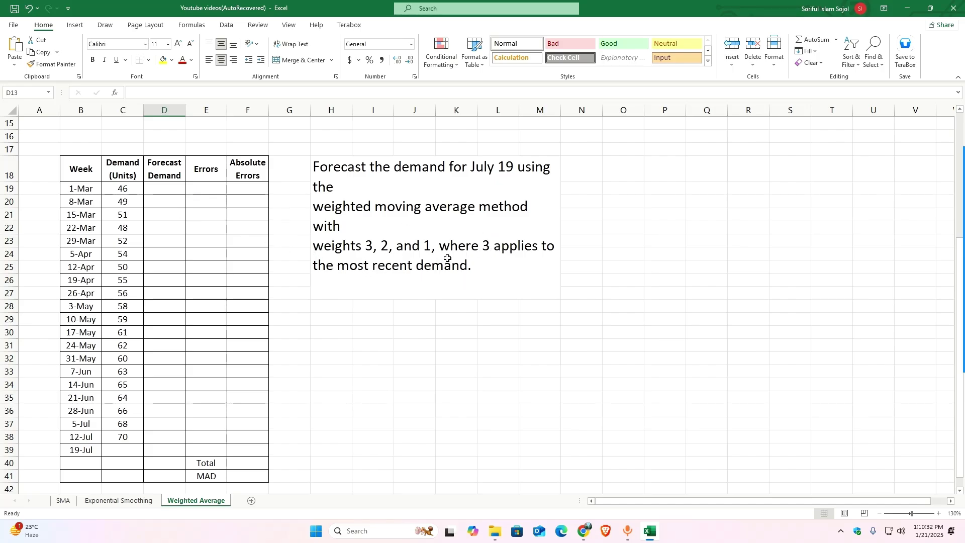
pyautogui.click(159, 190)
pyautogui.doubleClick(169, 187)
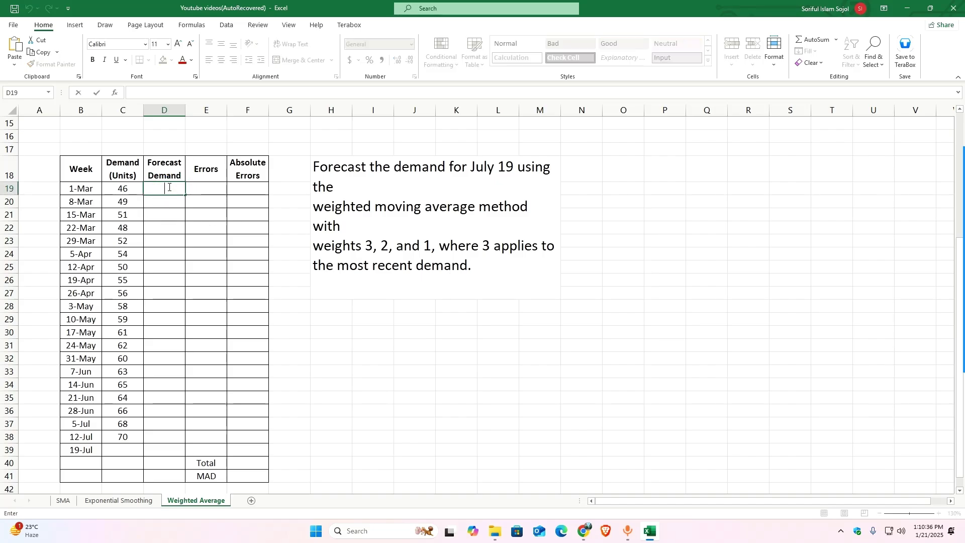
pyautogui.write('=')
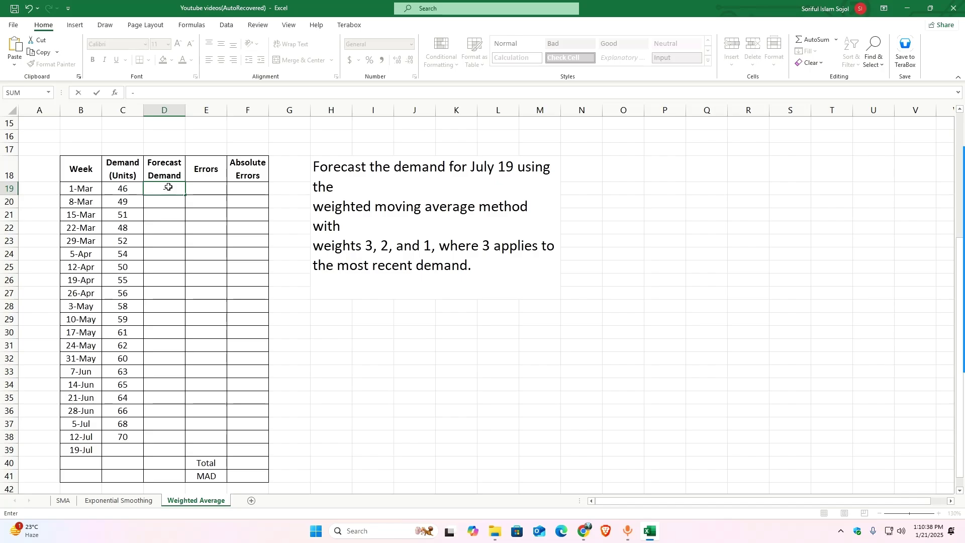
pyautogui.press('Escape')
pyautogui.press('Down')
pyautogui.write('-')
pyautogui.press('Return')
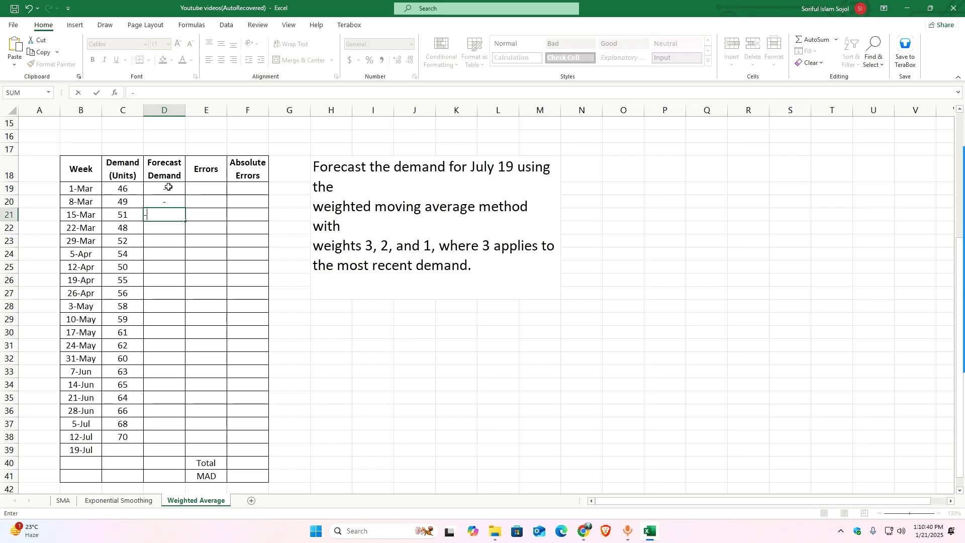
pyautogui.write('-')
pyautogui.press('Return')
# Compute the 22-Mar weighted forecast in D22 with =(C21*3+C20*2+C19*1)/6 and copy the formula down through D39.
pyautogui.click(163, 228)
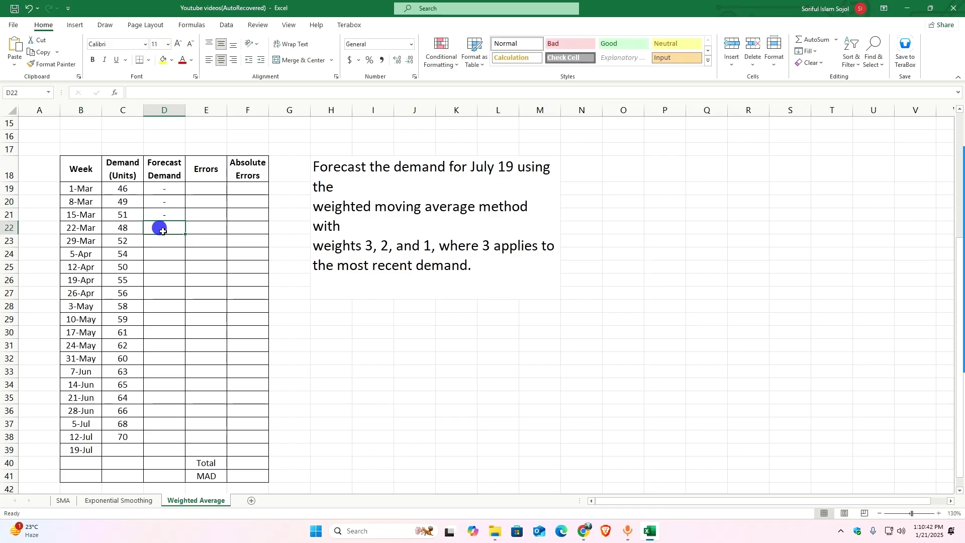
pyautogui.write('=')
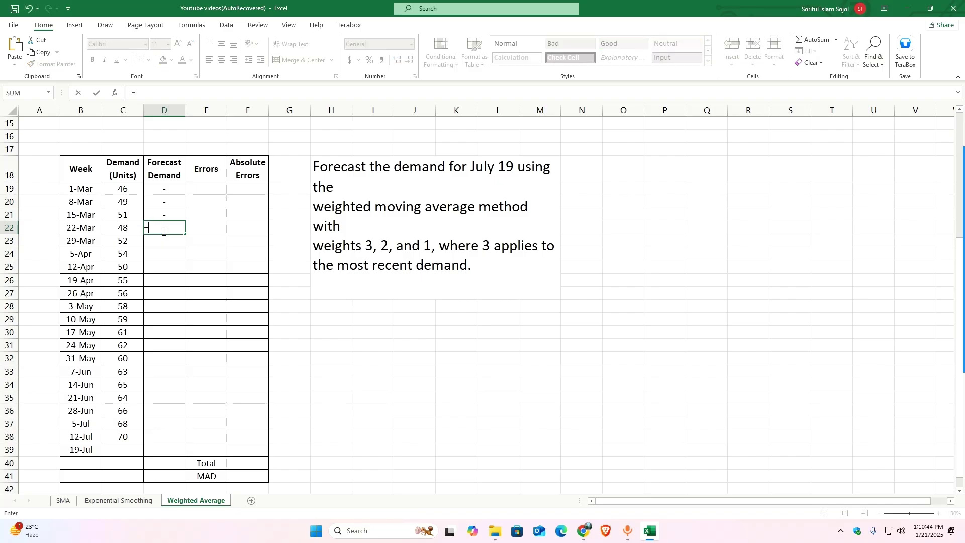
pyautogui.write('(')
pyautogui.click(123, 213)
pyautogui.write('*3+')
pyautogui.click(129, 201)
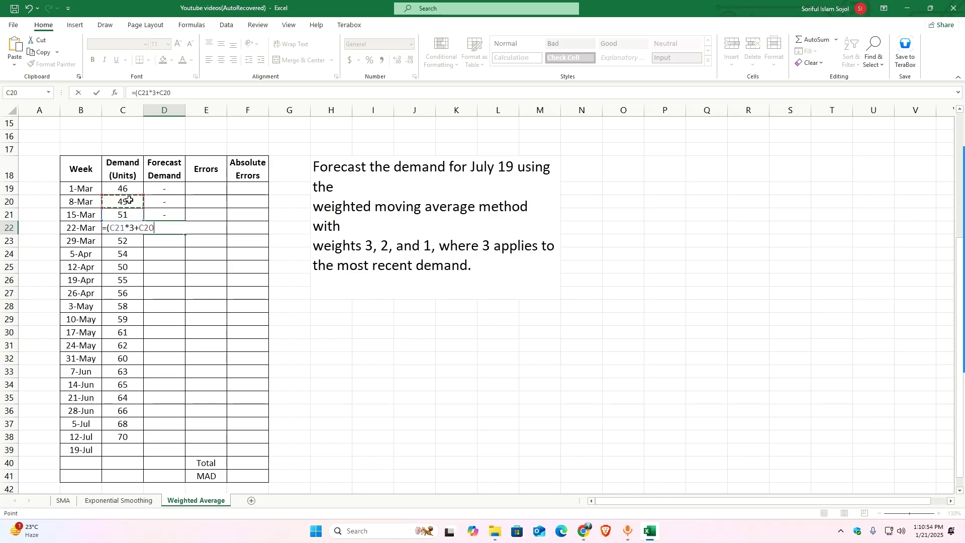
pyautogui.write('*2+')
pyautogui.click(134, 192)
pyautogui.write('*1)/6')
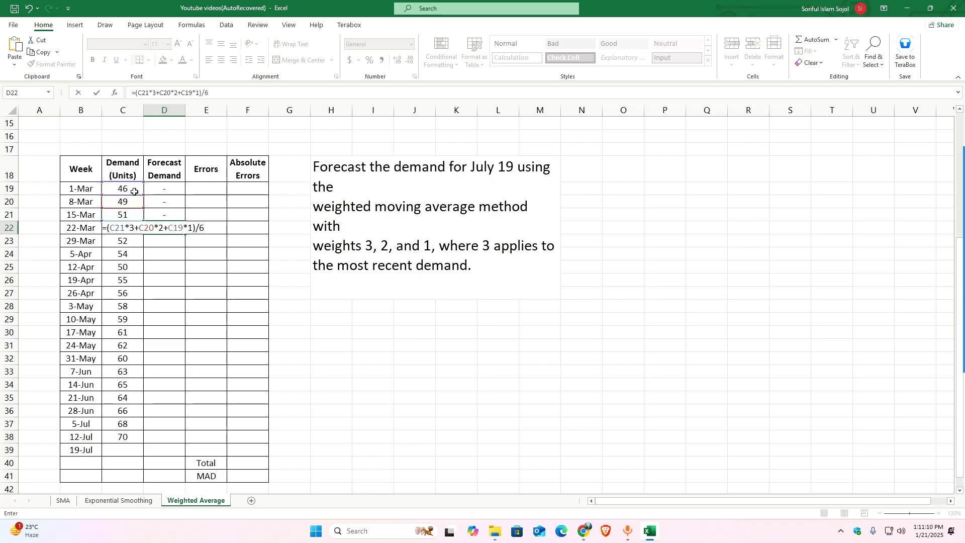
pyautogui.press('Return')
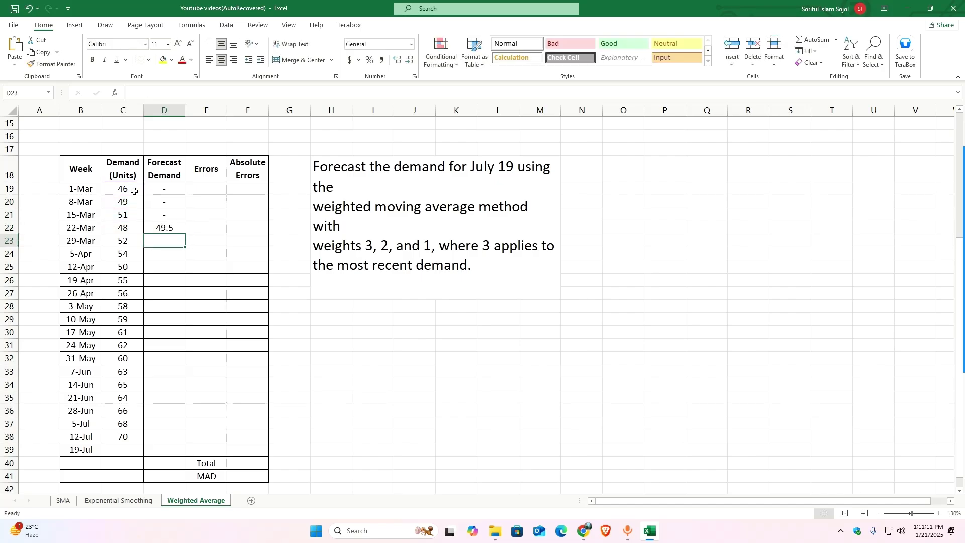
pyautogui.click(158, 227)
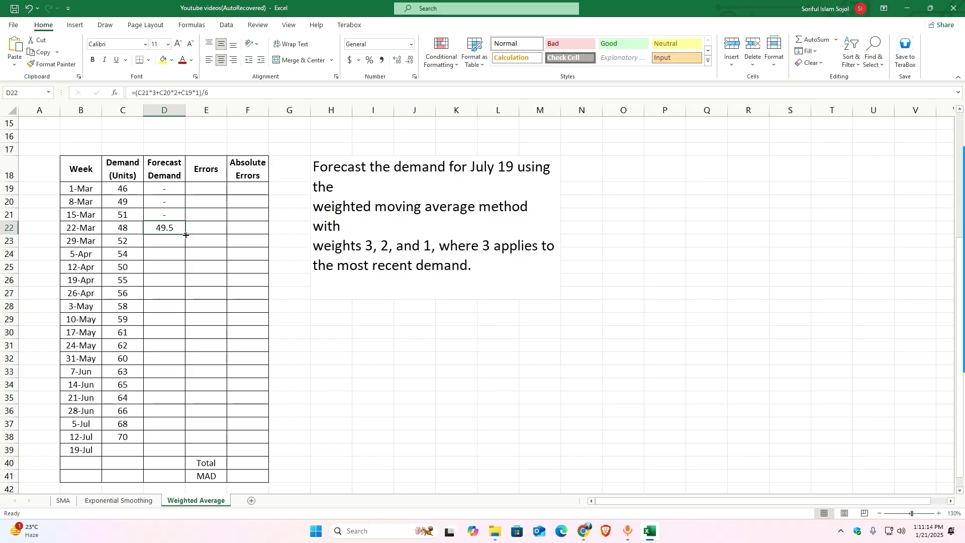
pyautogui.moveTo(186, 235); pyautogui.dragTo(167, 449)
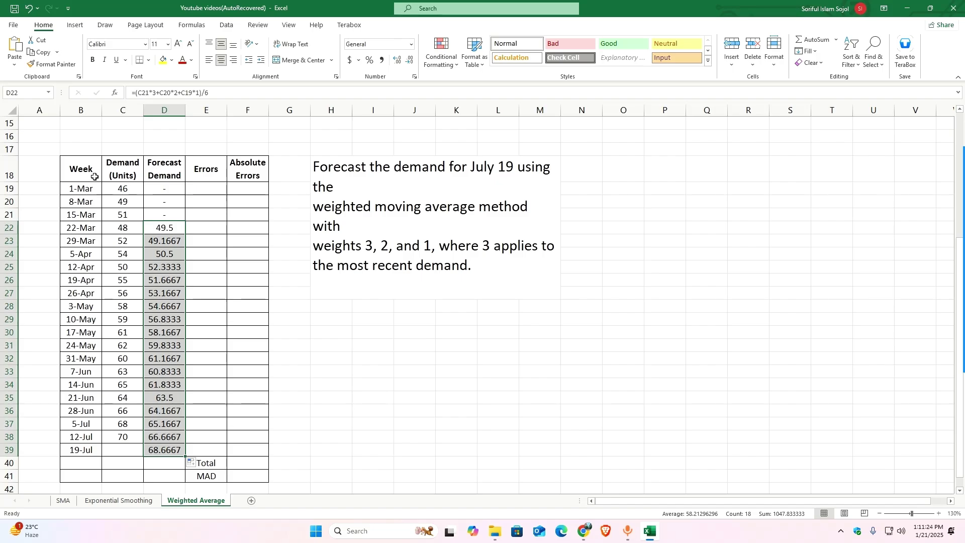
# Apply the Number format to the demand, forecast and error columns in C18:F41.
pyautogui.moveTo(80, 166); pyautogui.dragTo(241, 425)
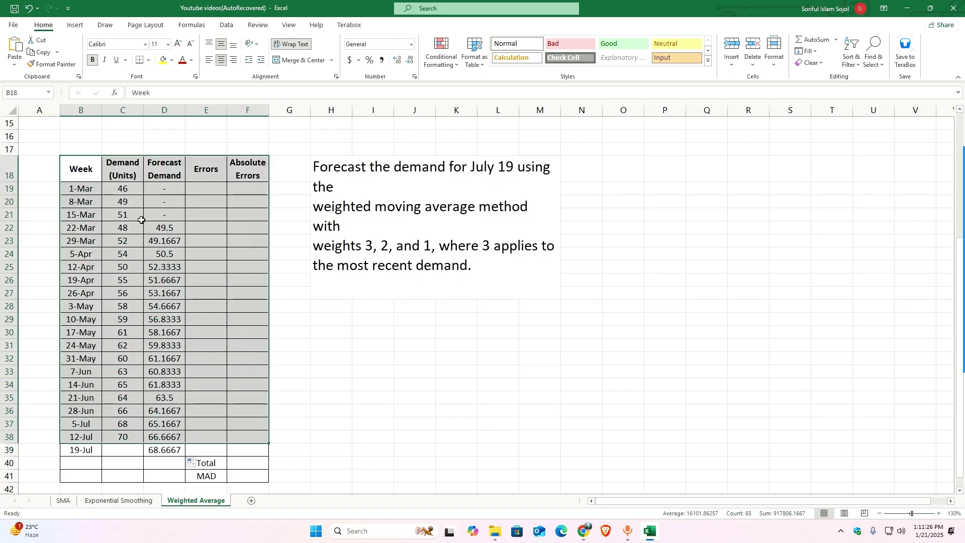
pyautogui.moveTo(112, 166); pyautogui.dragTo(225, 448)
pyautogui.moveTo(250, 474); pyautogui.dragTo(249, 475)
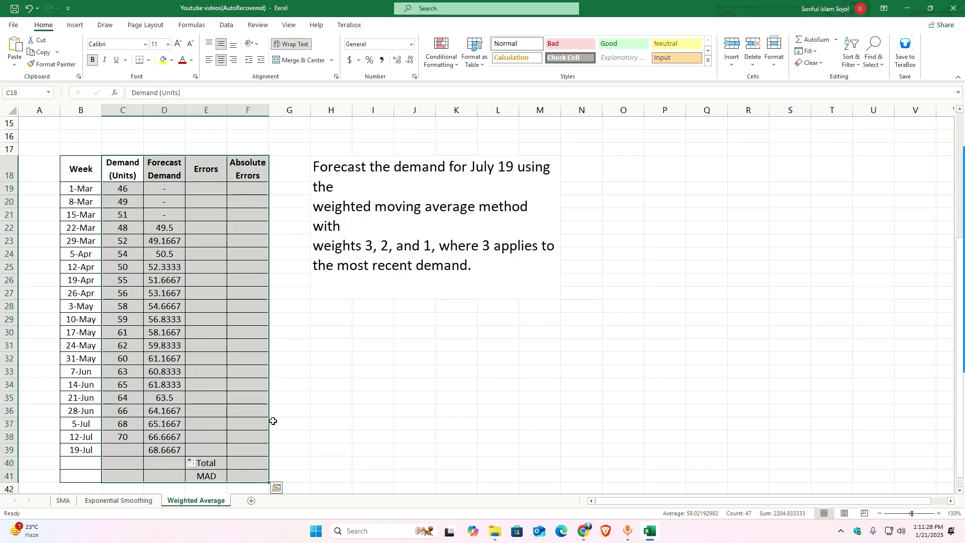
pyautogui.click(411, 44)
pyautogui.click(393, 93)
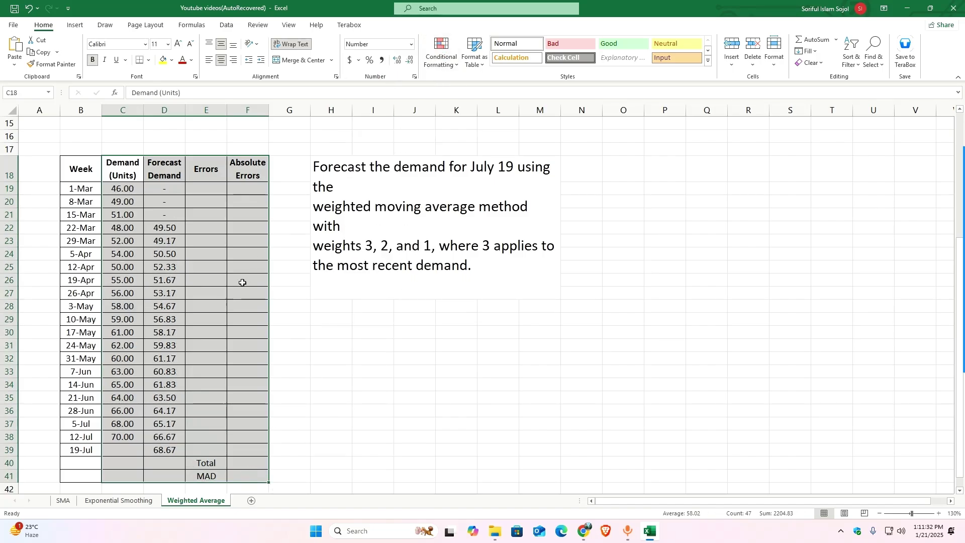
pyautogui.click(286, 243)
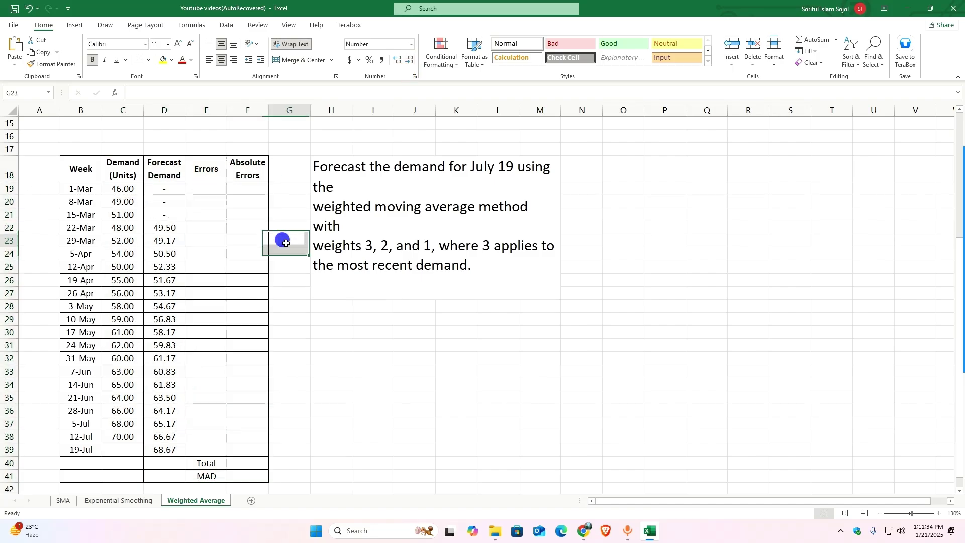
# Compute the 22-Mar forecast error in E22 with =C22-D22 and copy the formula down through E38.
pyautogui.click(206, 232)
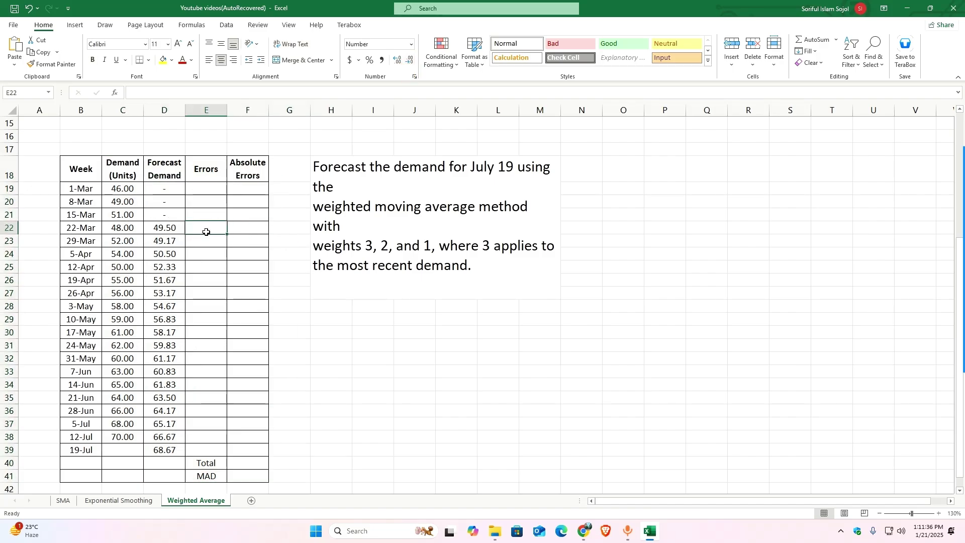
pyautogui.doubleClick(208, 226)
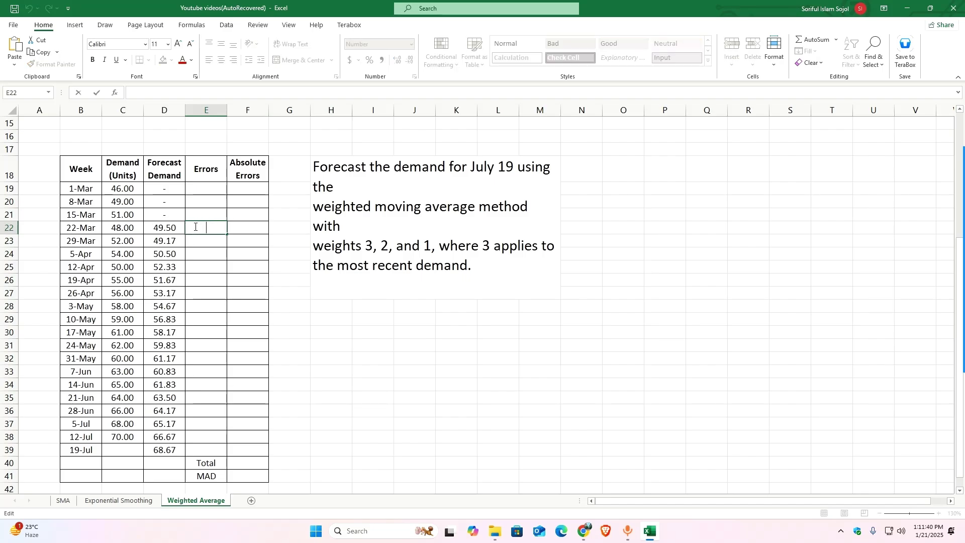
pyautogui.write('=')
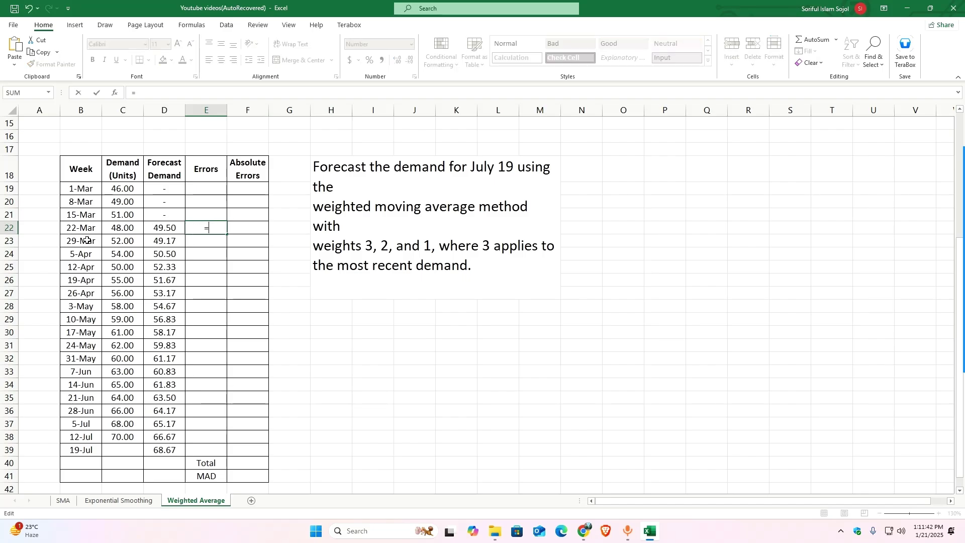
pyautogui.click(121, 227)
pyautogui.write('-')
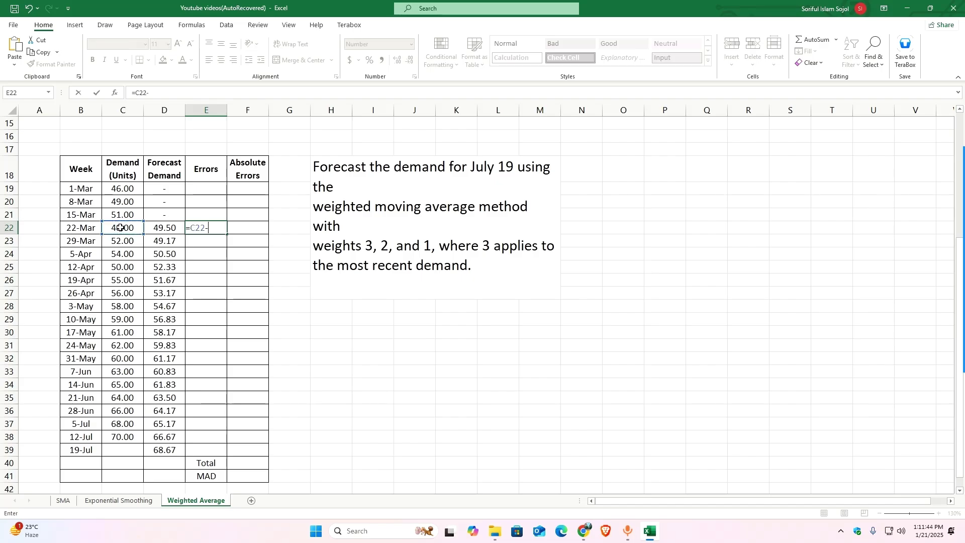
pyautogui.click(153, 224)
pyautogui.press('Return')
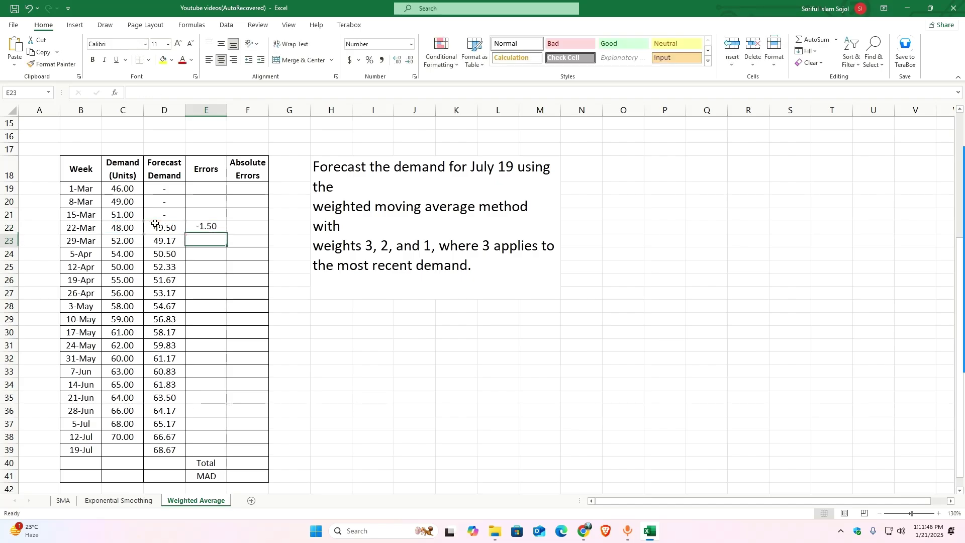
pyautogui.click(213, 230)
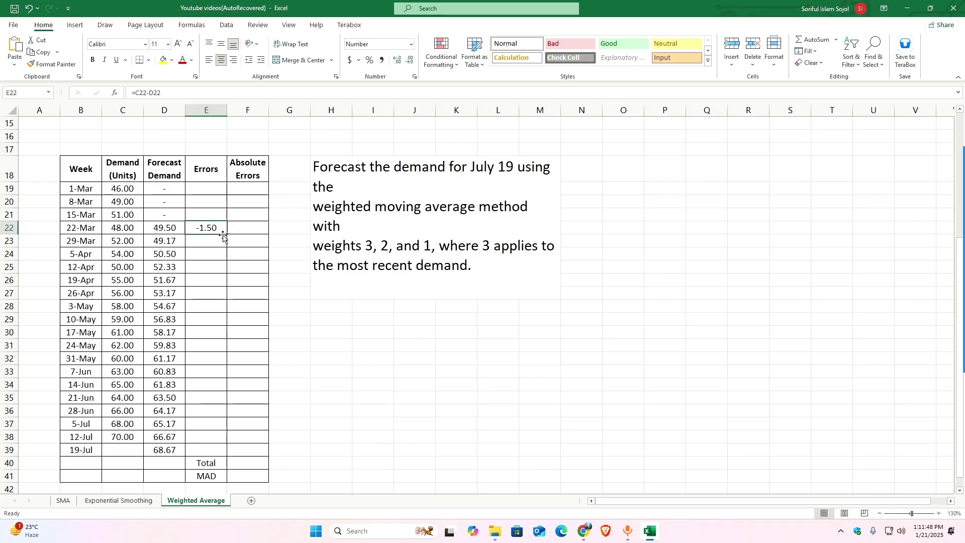
pyautogui.moveTo(225, 233); pyautogui.dragTo(213, 437)
pyautogui.click(261, 281)
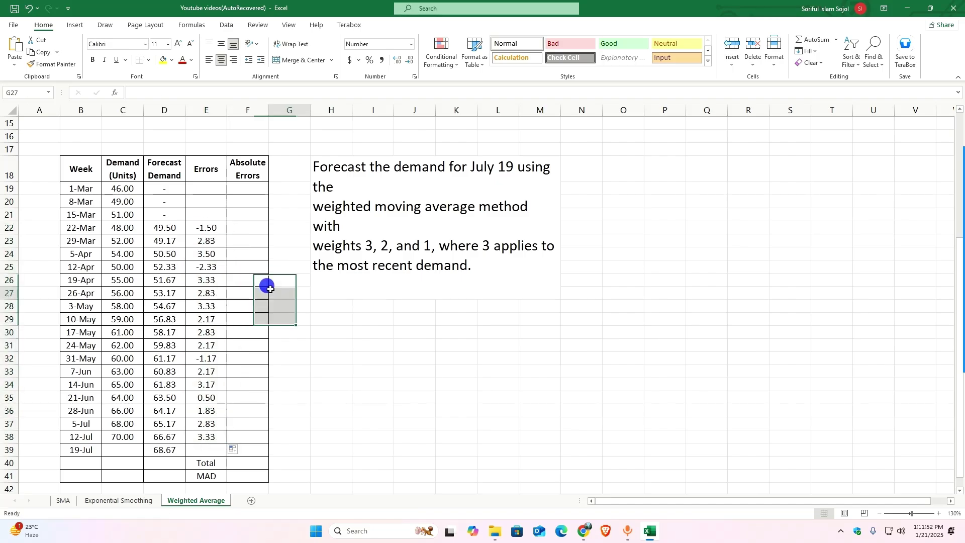
# Compute the 22-Mar absolute error in F22 with =ABS(E22) and copy the formula down through F38.
pyautogui.click(246, 227)
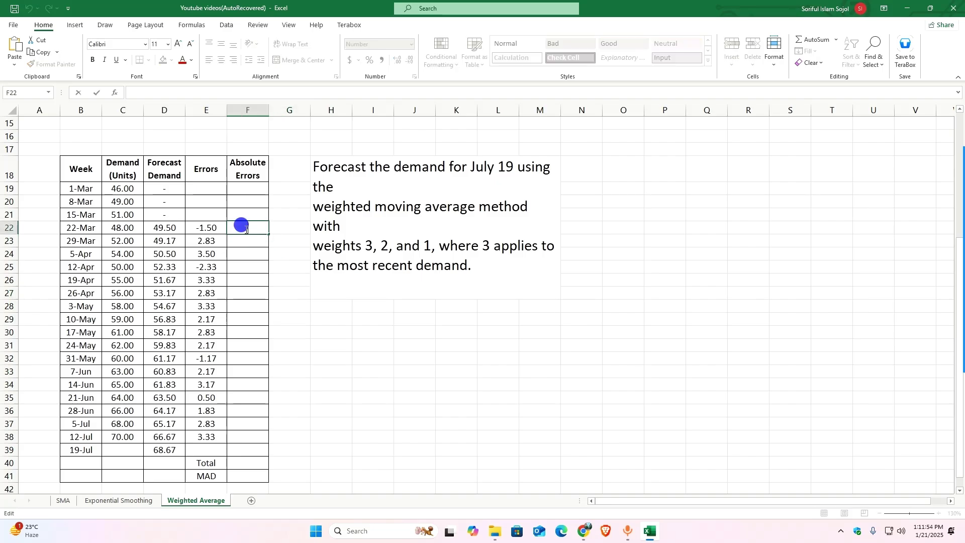
pyautogui.write('=abs')
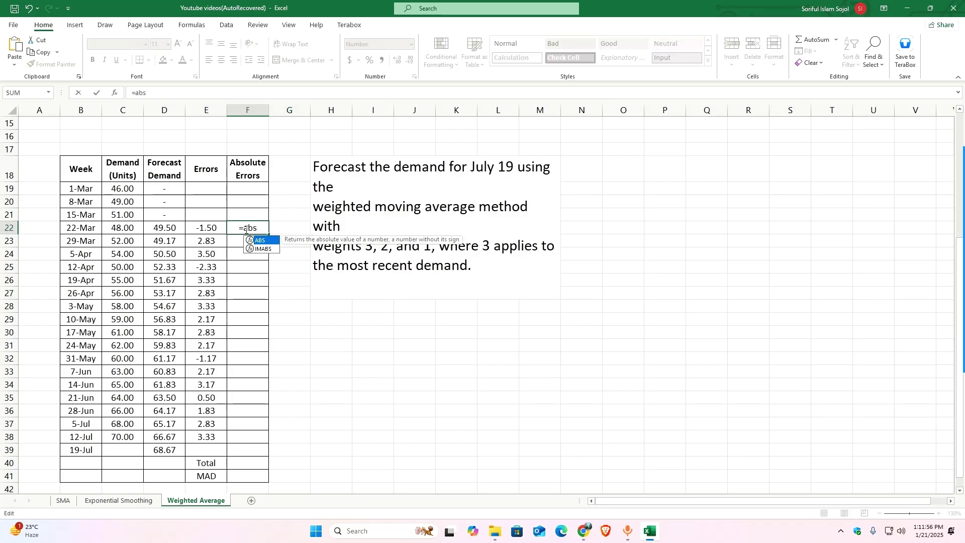
pyautogui.press('Tab')
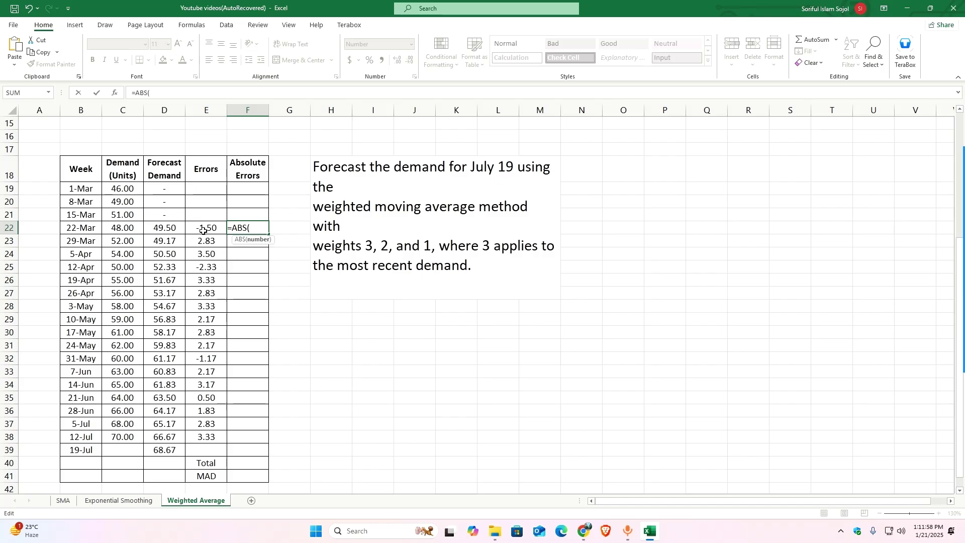
pyautogui.click(203, 230)
pyautogui.press('Return')
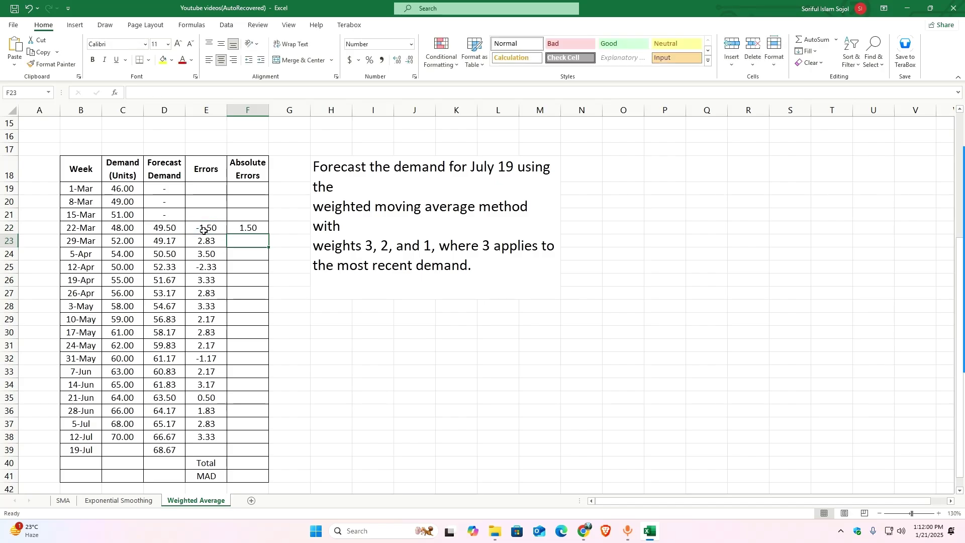
pyautogui.click(239, 227)
pyautogui.moveTo(268, 233); pyautogui.dragTo(256, 438)
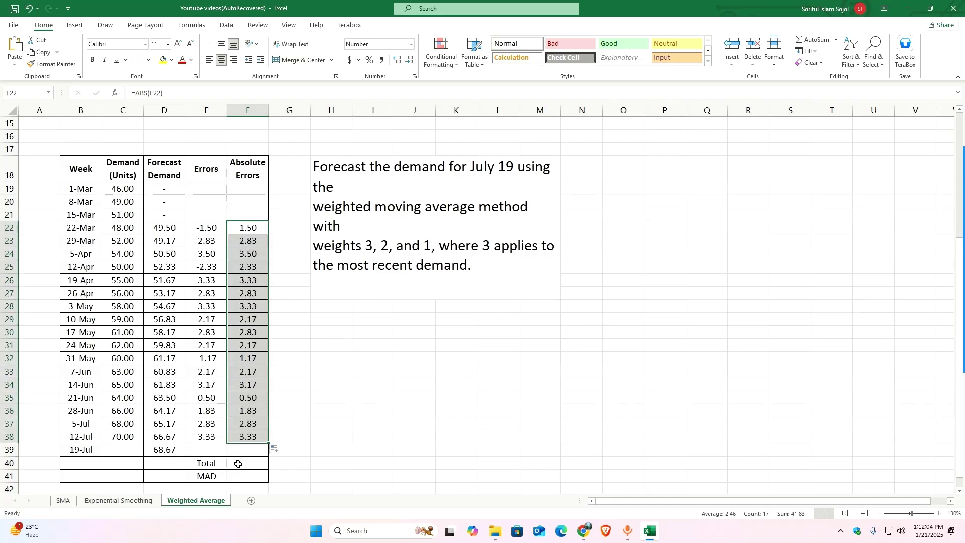
pyautogui.click(242, 467)
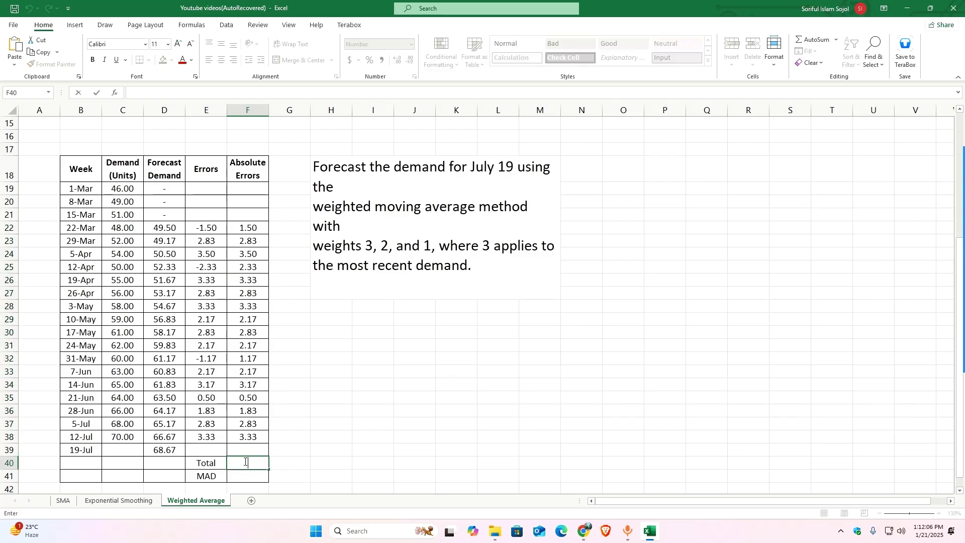
pyautogui.click(836, 40)
pyautogui.click(831, 55)
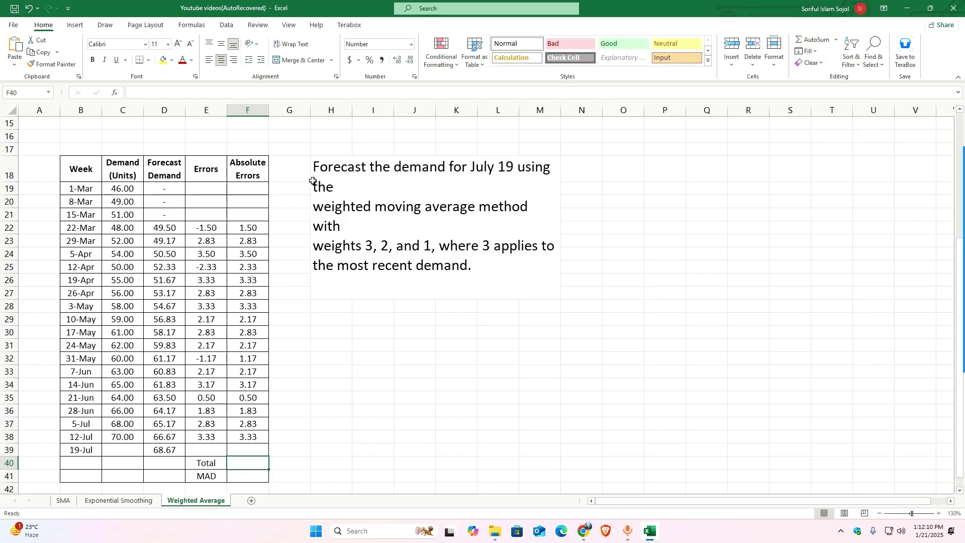
# Sum the absolute errors in F22:F38 with AutoSum, placing the result directly below them in F39.
pyautogui.moveTo(249, 224); pyautogui.dragTo(246, 438)
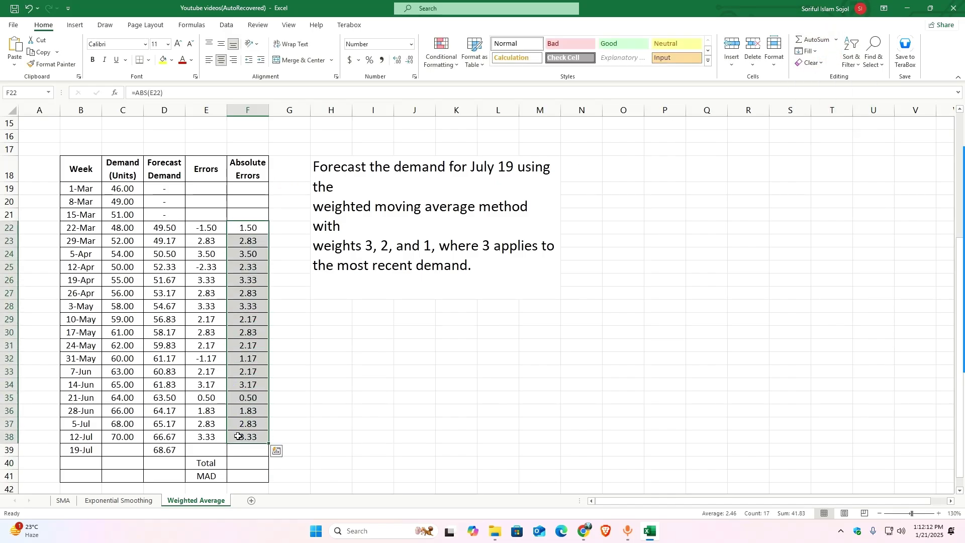
pyautogui.click(836, 40)
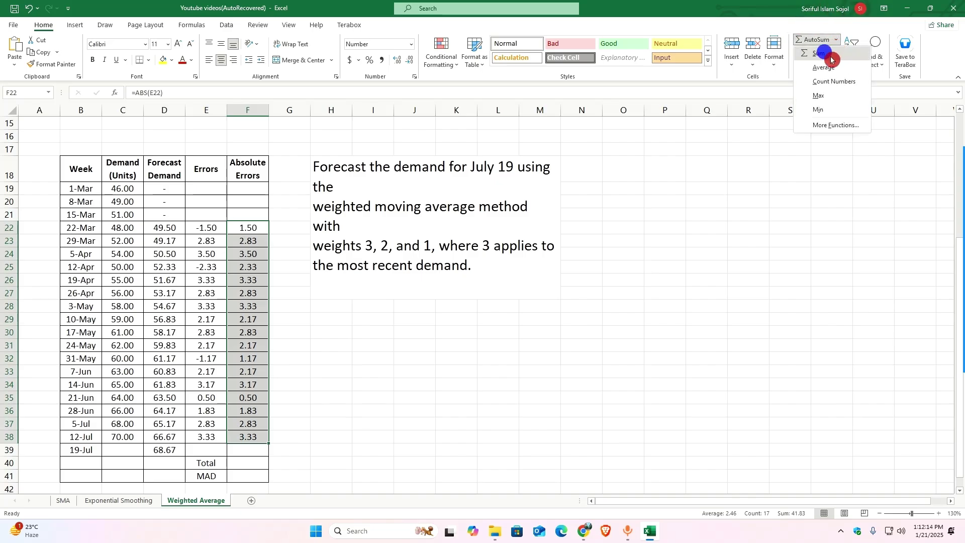
pyautogui.click(831, 60)
# Enter 41.83 as the Total of the absolute errors in F40 and clear the sum from F39.
pyautogui.click(245, 463)
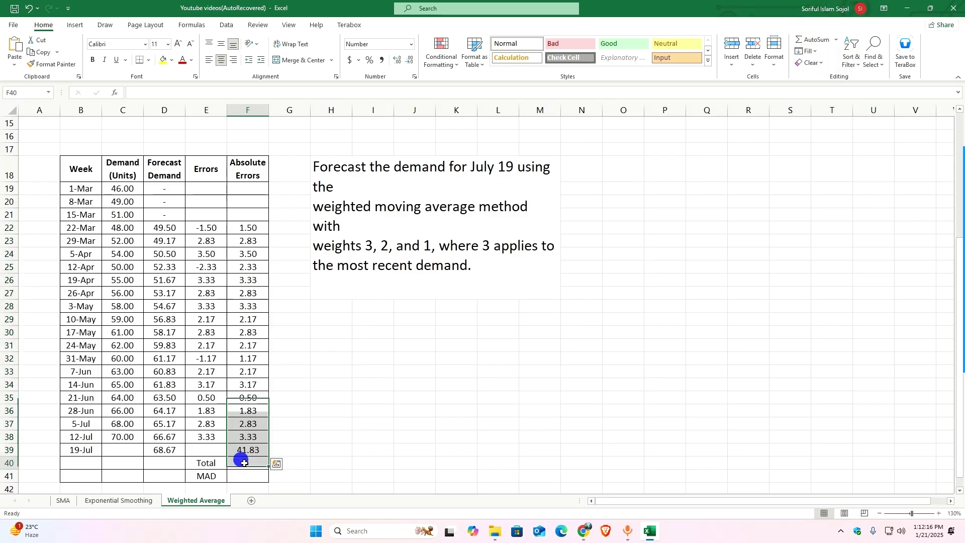
pyautogui.doubleClick(244, 463)
pyautogui.write('41.83')
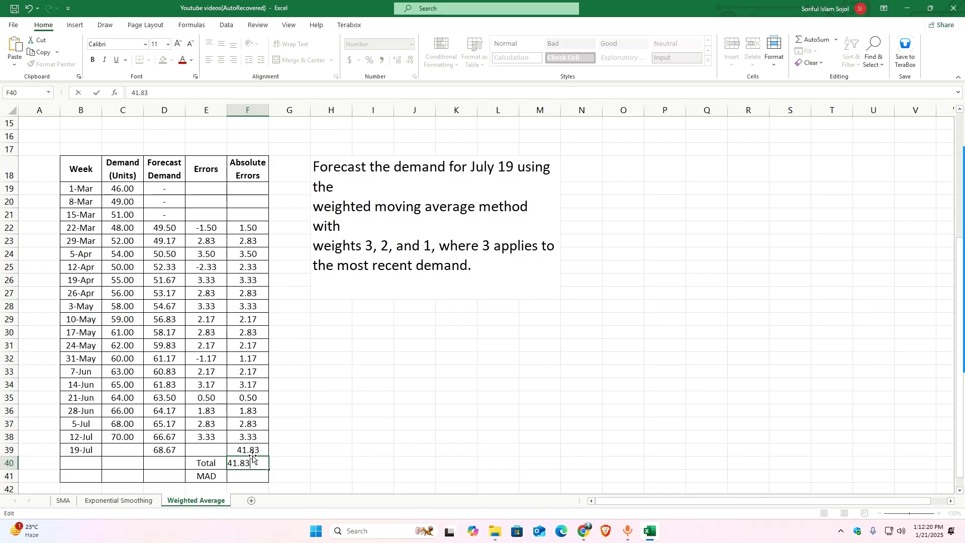
pyautogui.click(257, 451)
pyautogui.press('BackSpace')
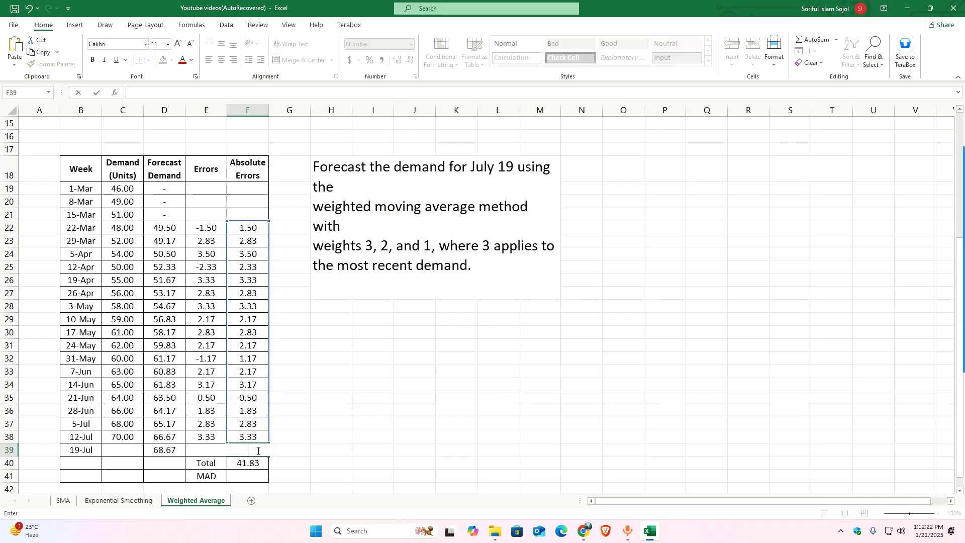
# Compute the MAD in F41 with =AVERAGE(F22:F38).
pyautogui.click(248, 475)
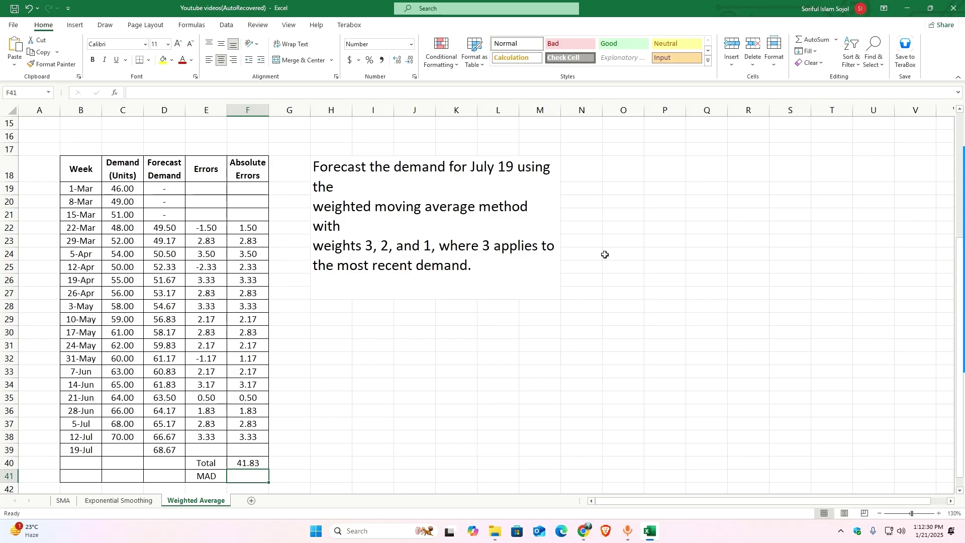
pyautogui.click(836, 43)
pyautogui.click(821, 65)
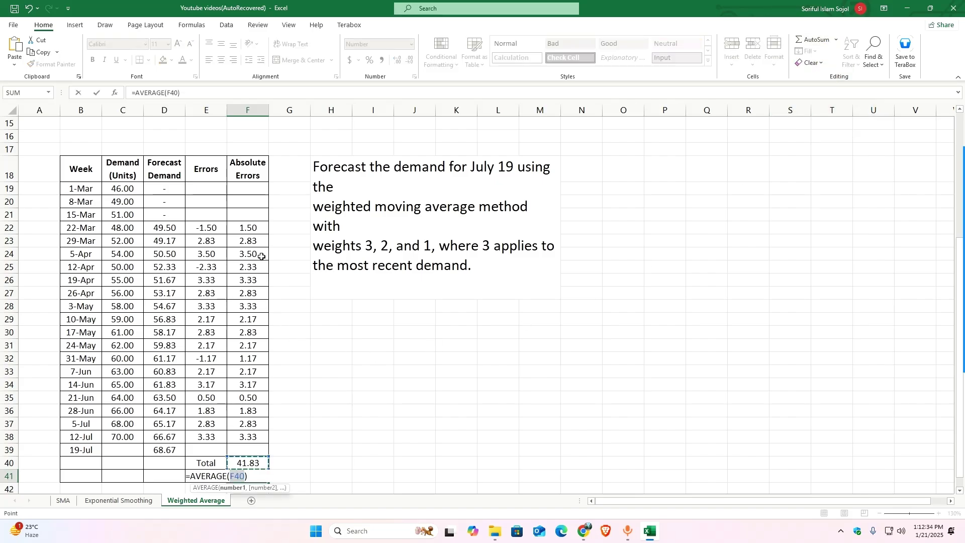
pyautogui.moveTo(249, 227); pyautogui.dragTo(256, 437)
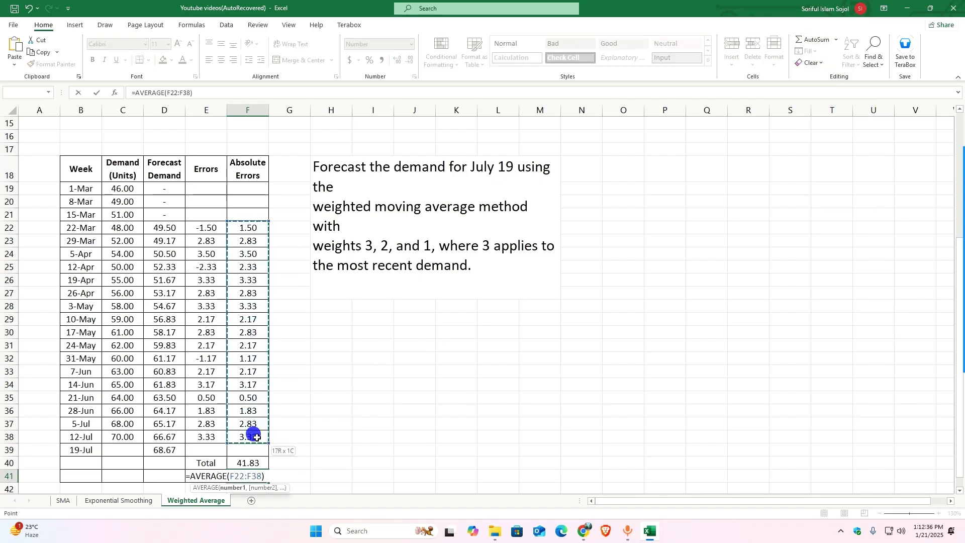
pyautogui.press('Return')
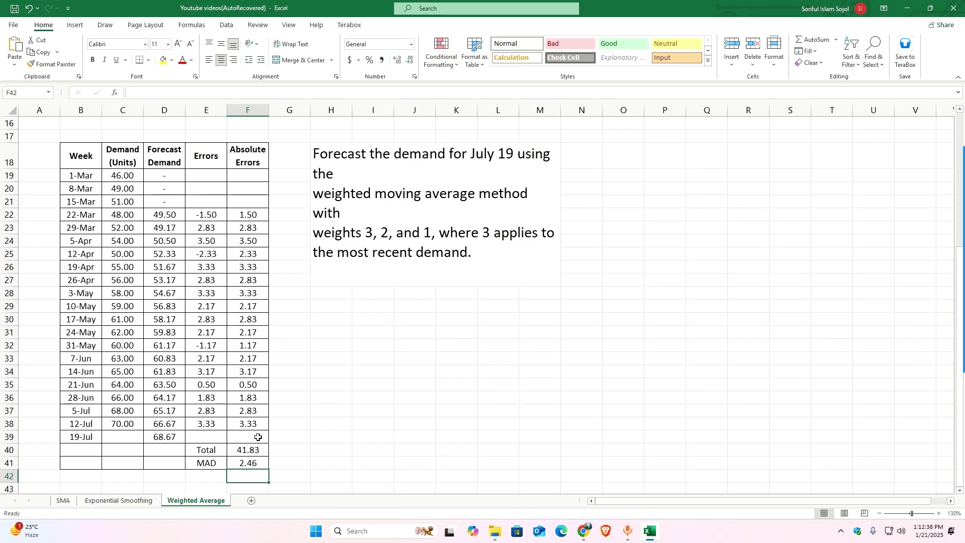
# Highlight the 19-Jul forecast demand in D39 with a yellow fill.
pyautogui.scroll(2, 278, 390)
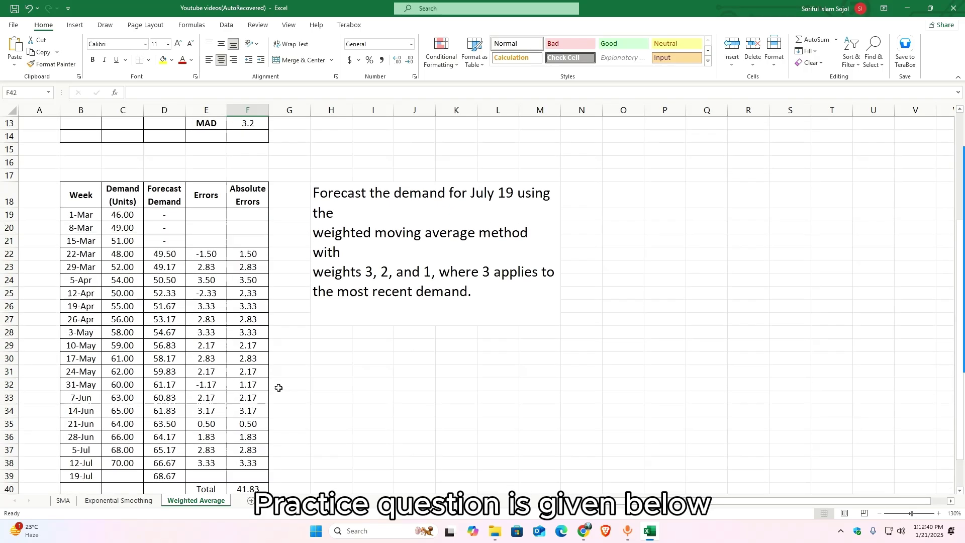
pyautogui.scroll(-4, 279, 390)
pyautogui.scroll(3, 182, 374)
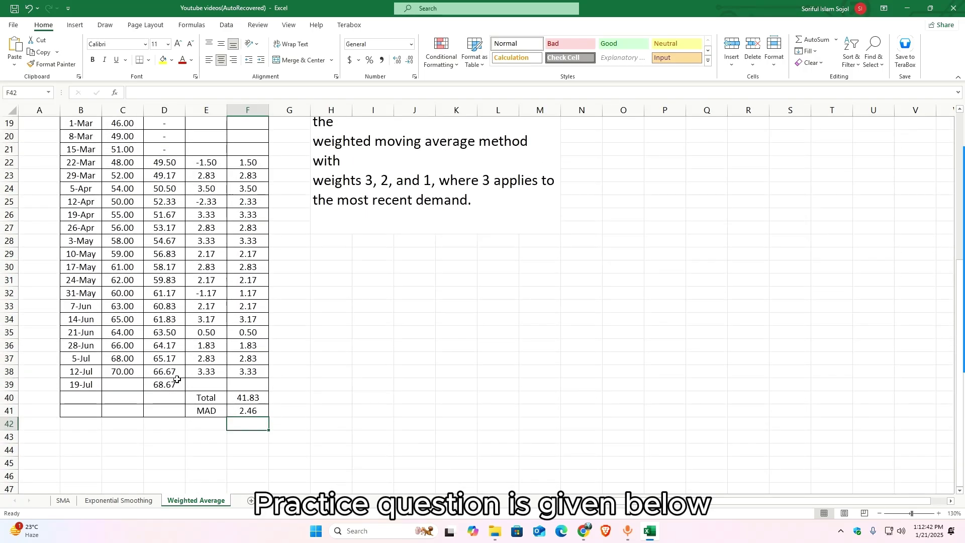
pyautogui.scroll(-1, 136, 433)
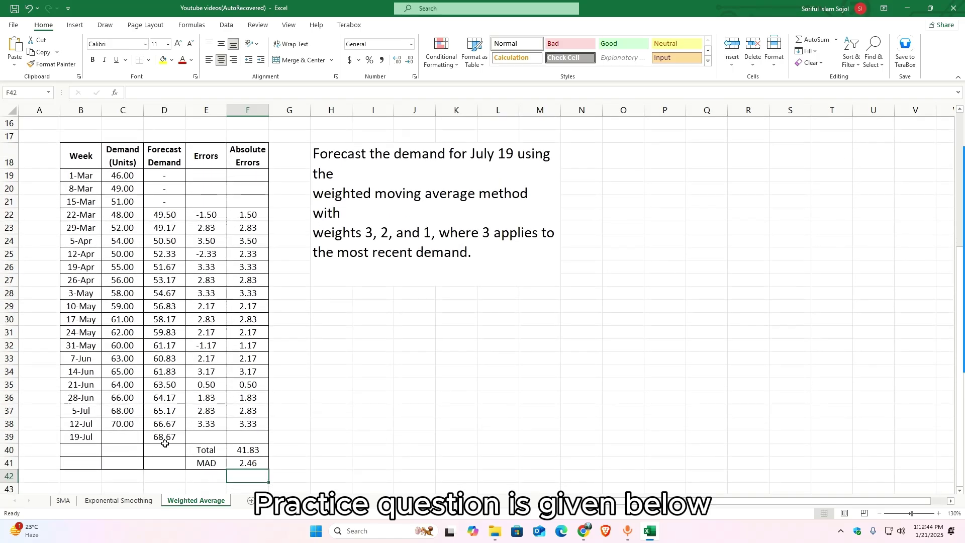
pyautogui.click(166, 436)
pyautogui.click(160, 62)
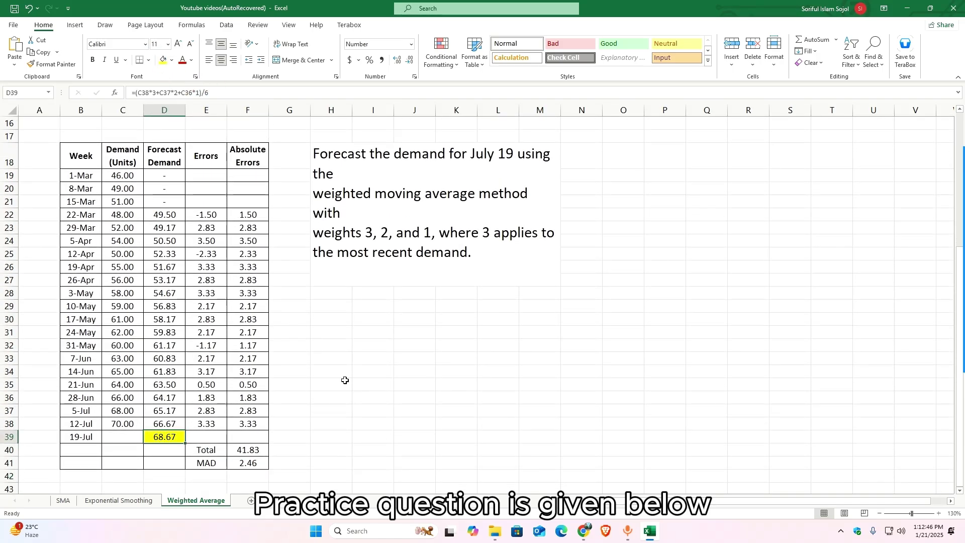
pyautogui.click(355, 384)
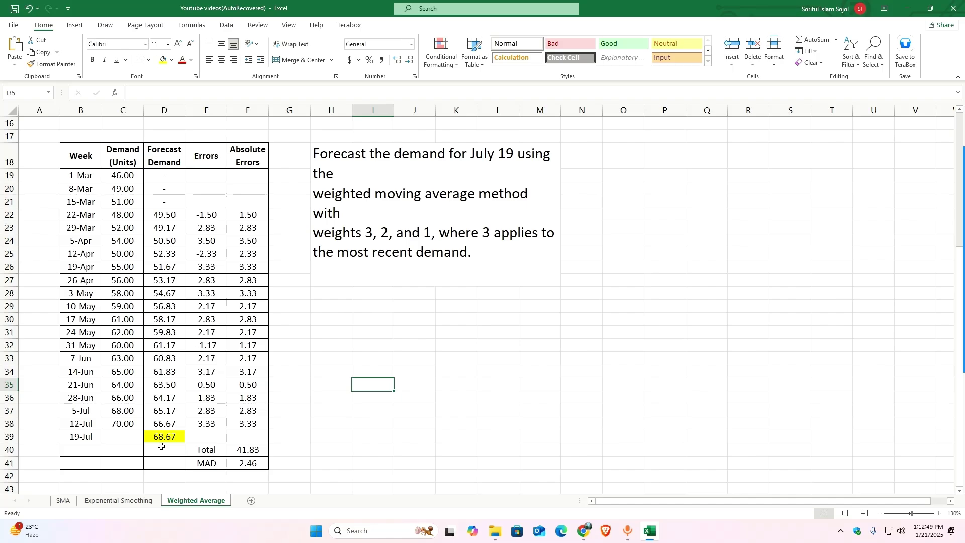